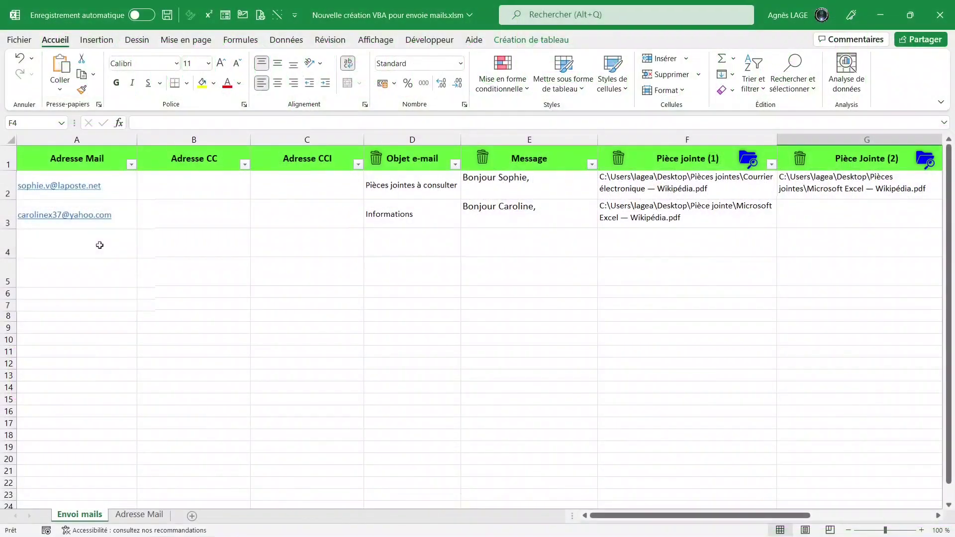
Step: Pick the third recipient address in A4 and type the greeting message about the Excel documentation in E4
{"action": "left_click", "coordinate": [102, 244]}
{"action": "left_click", "coordinate": [142, 255]}
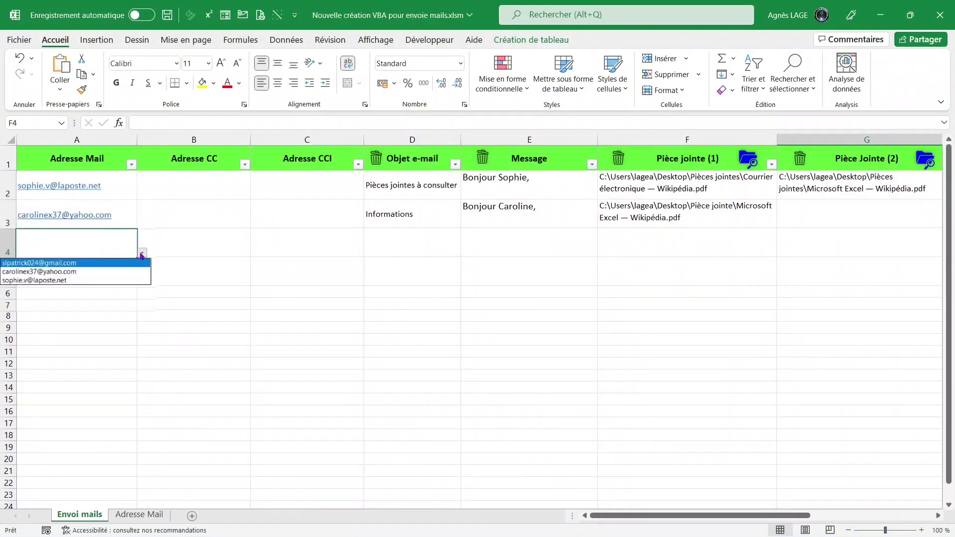
{"action": "left_click", "coordinate": [121, 264]}
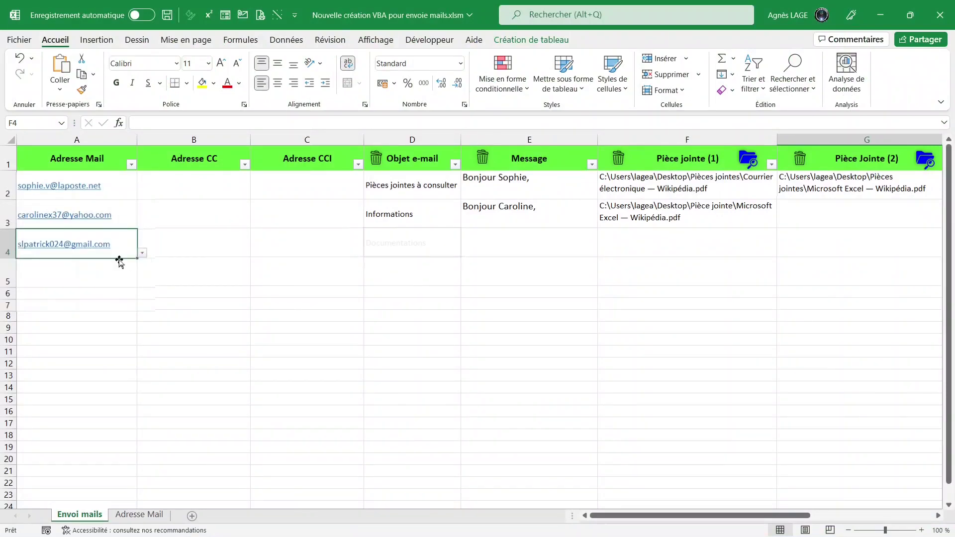
{"action": "left_click", "coordinate": [511, 245]}
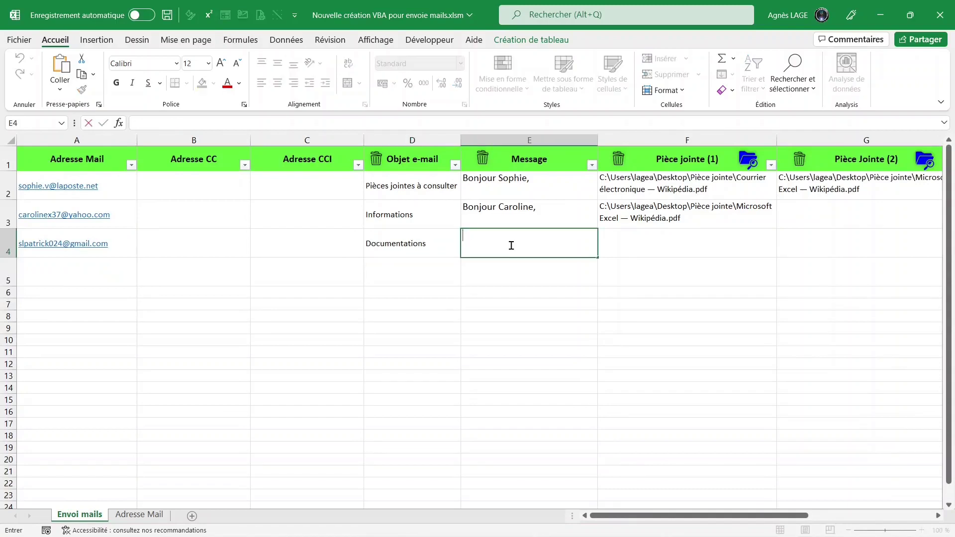
{"action": "type", "text": "Bonjour Patrick,  Vous trouverez ci-joint la documentation portant sur Excel et le courrier électronique.  Bien cordialement, Agnès"}
{"action": "left_click", "coordinate": [639, 241]}
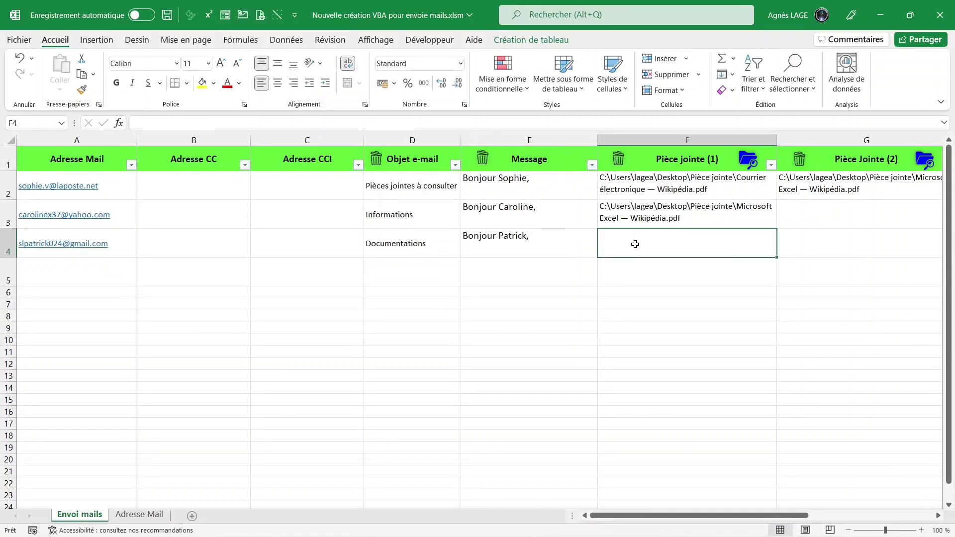
Step: Attach 'Courrier électronique — Wikipédia.pdf' in F4 and 'Visual Basic for Applications — Wikipédia.pdf' in G4
{"action": "left_click", "coordinate": [750, 162]}
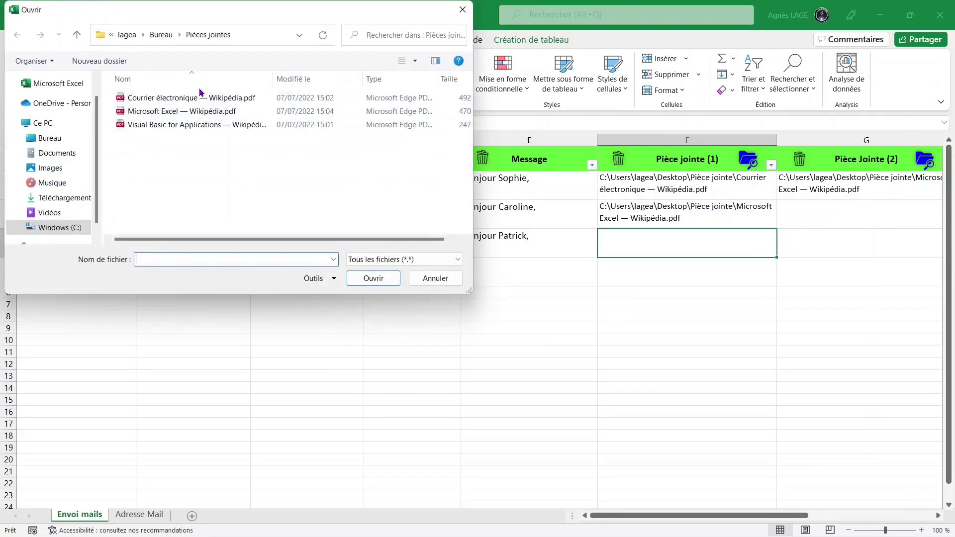
{"action": "left_click", "coordinate": [199, 97]}
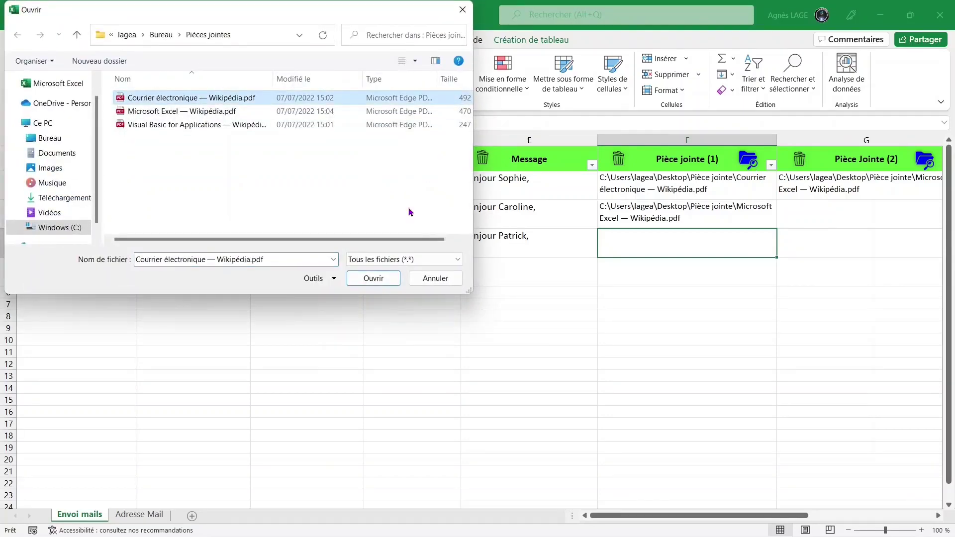
{"action": "left_click", "coordinate": [371, 279]}
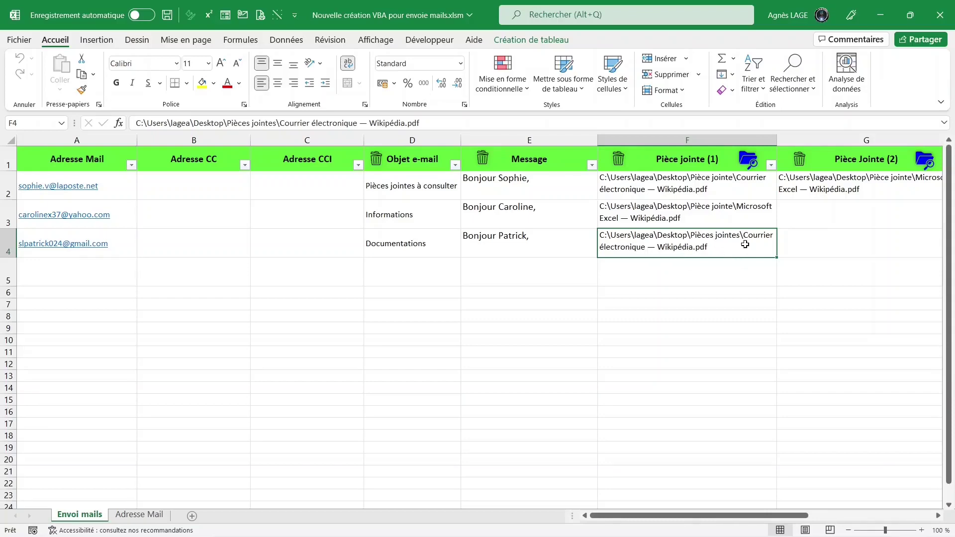
{"action": "left_click", "coordinate": [816, 245]}
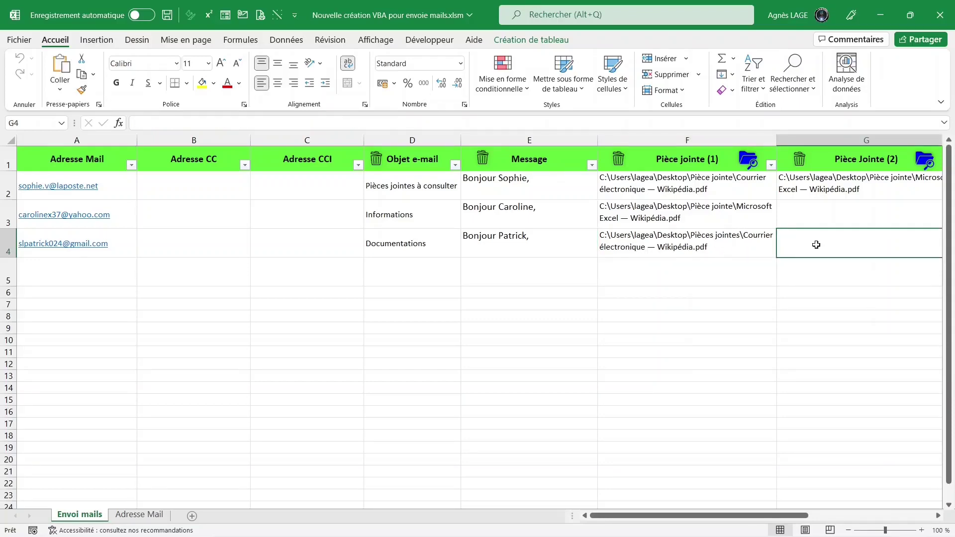
{"action": "left_click", "coordinate": [925, 160]}
{"action": "left_click", "coordinate": [184, 133]}
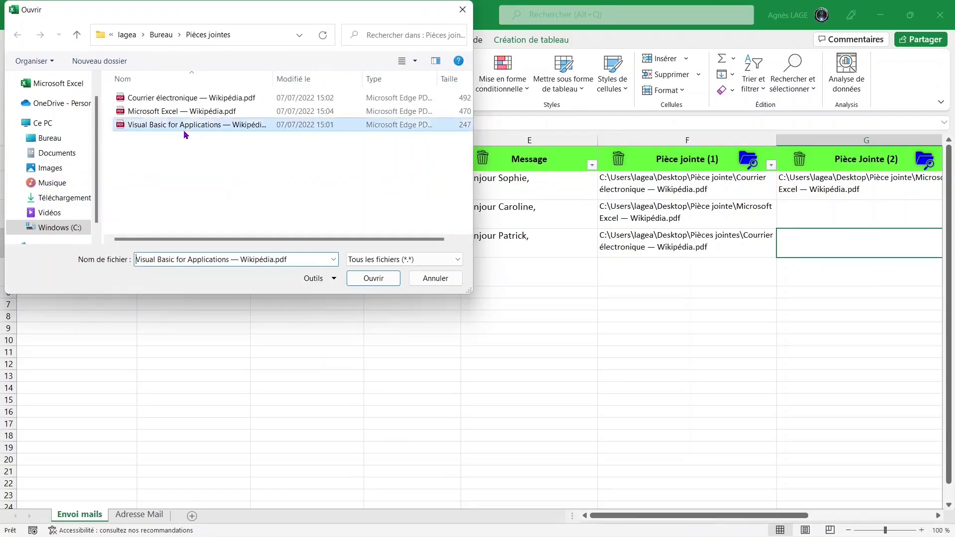
{"action": "left_click", "coordinate": [373, 278]}
{"action": "scroll", "coordinate": [777, 250], "scroll_direction": "right", "scroll_amount": 2}
Step: Set row 3's à envoyer to NON, send the emails and dismiss the Messages Envoyés confirmation
{"action": "scroll", "coordinate": [761, 284], "scroll_direction": "right", "scroll_amount": 1}
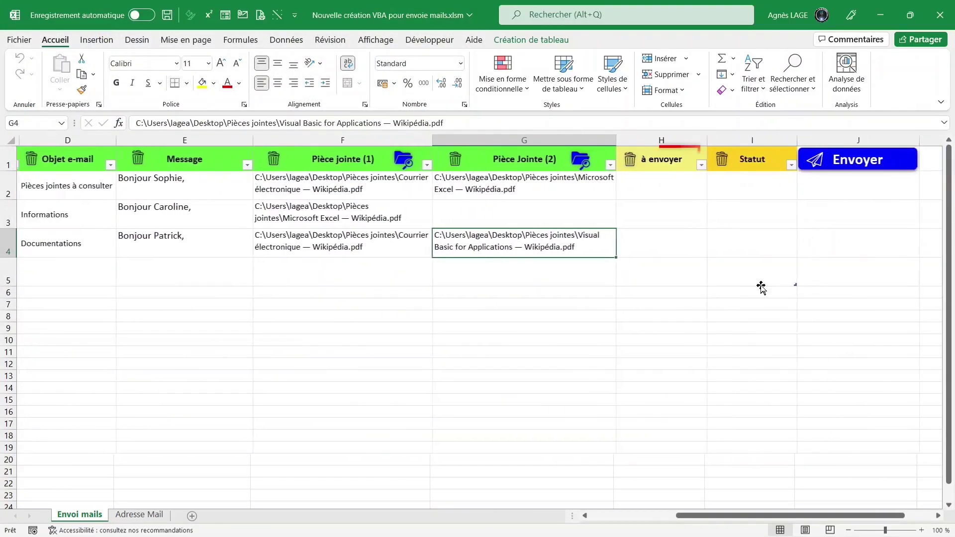
{"action": "left_click", "coordinate": [659, 219]}
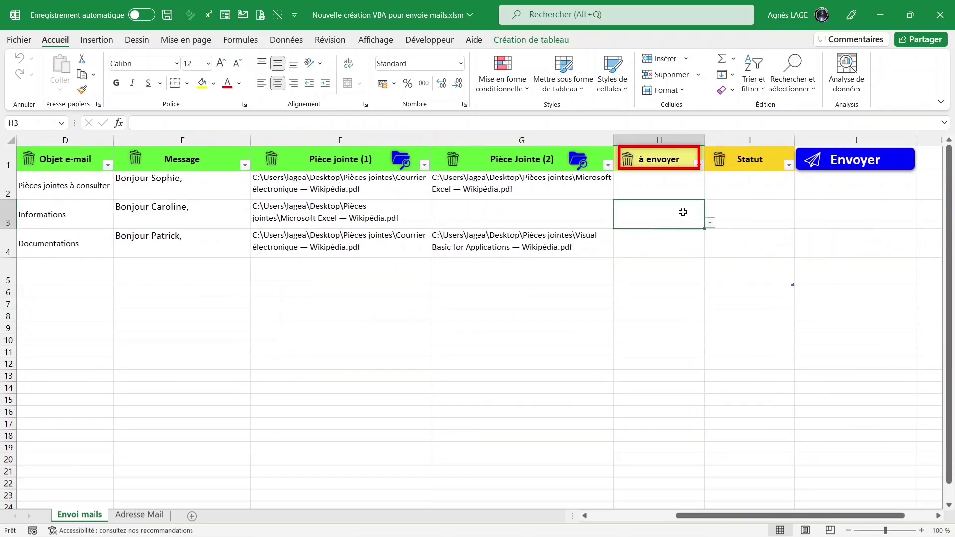
{"action": "left_click", "coordinate": [710, 223]}
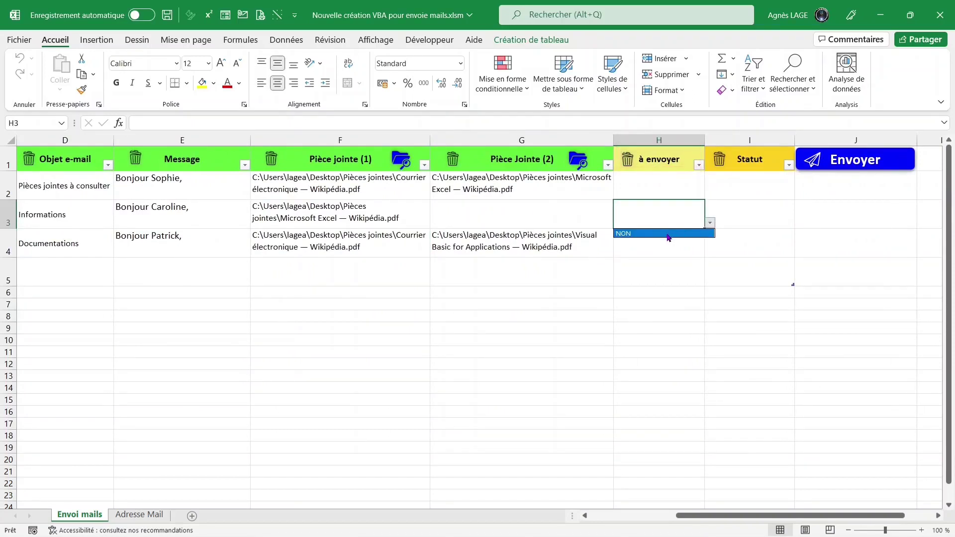
{"action": "left_click", "coordinate": [668, 234]}
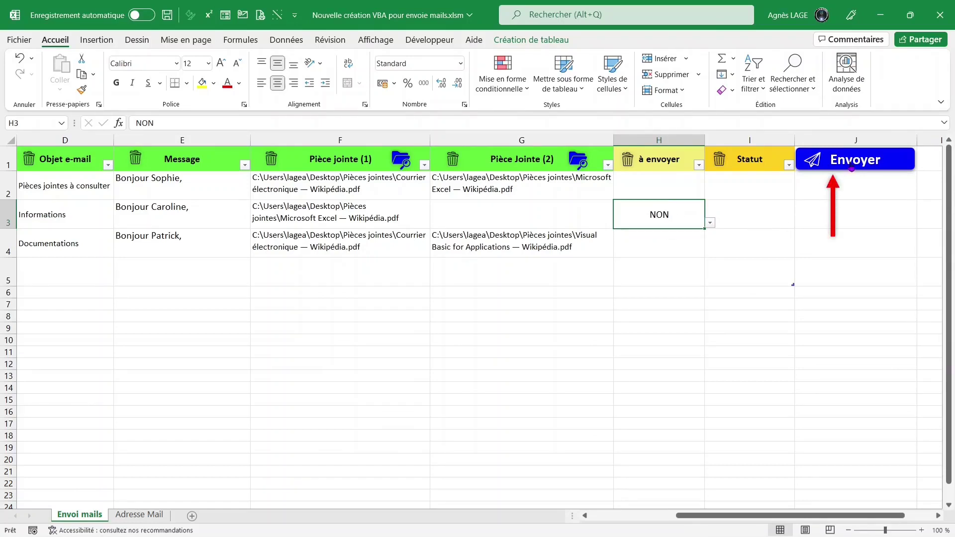
{"action": "left_click", "coordinate": [849, 161]}
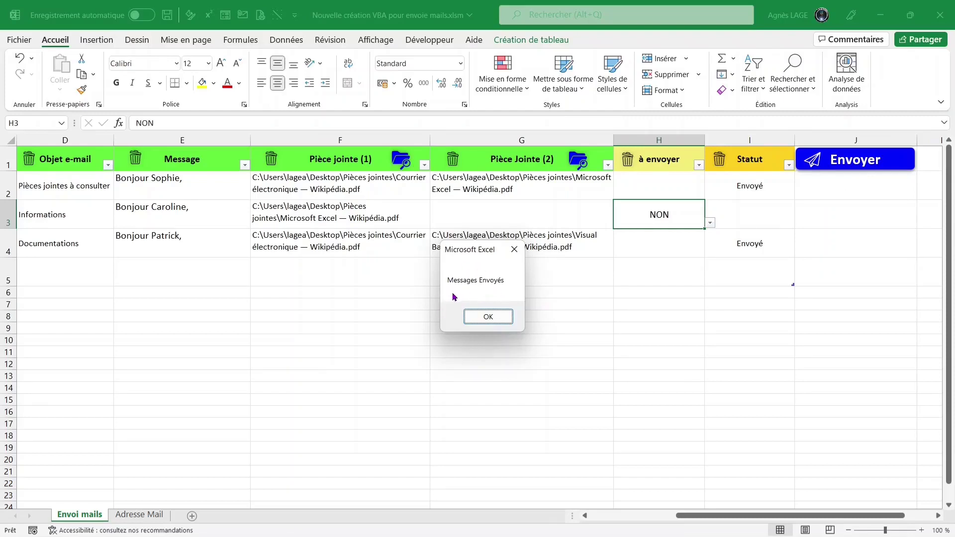
{"action": "left_click", "coordinate": [487, 316]}
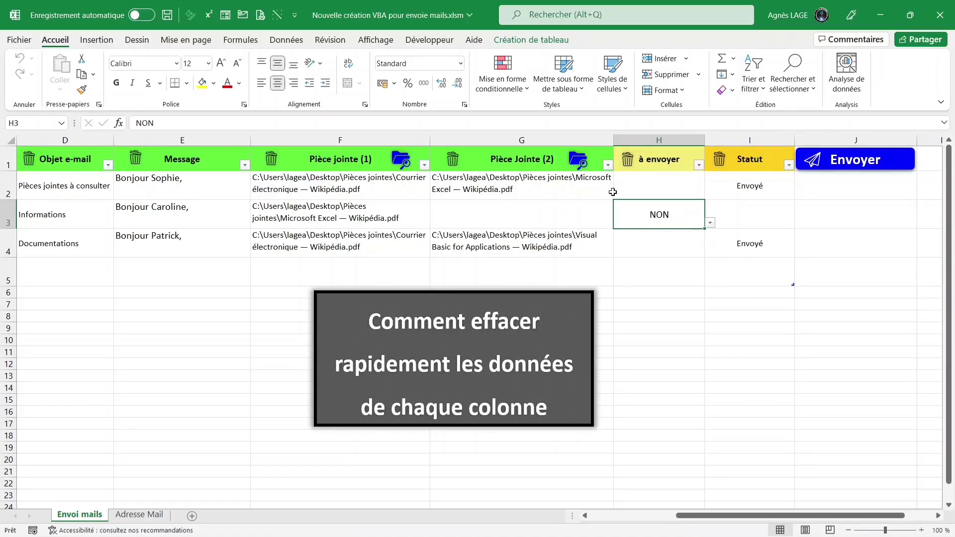
Step: Clear the Statut, à envoyer, Pièce Jointe (2), Pièce jointe (1), Message and Objet e-mail columns
{"action": "left_click", "coordinate": [721, 167]}
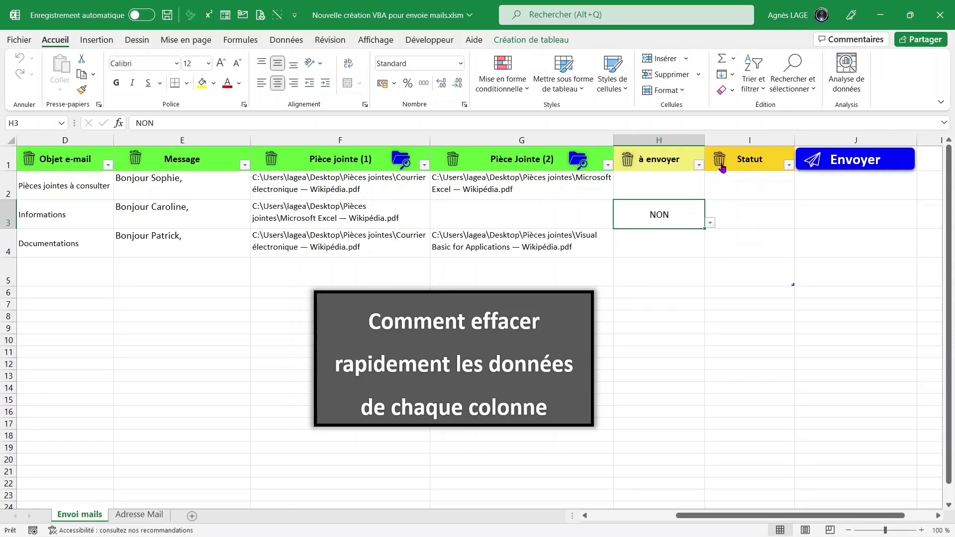
{"action": "left_click", "coordinate": [635, 169]}
{"action": "left_click", "coordinate": [454, 169]}
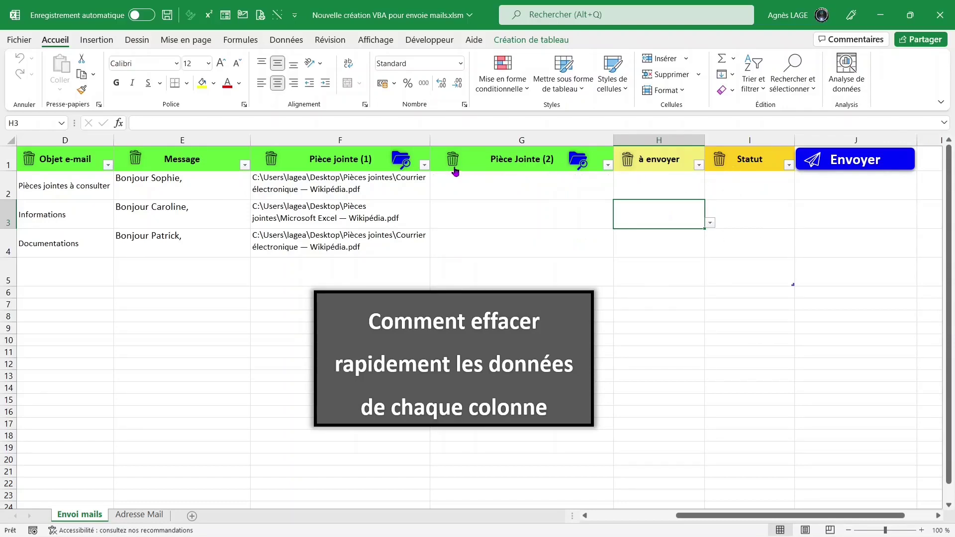
{"action": "left_click", "coordinate": [271, 168]}
{"action": "left_click", "coordinate": [136, 170]}
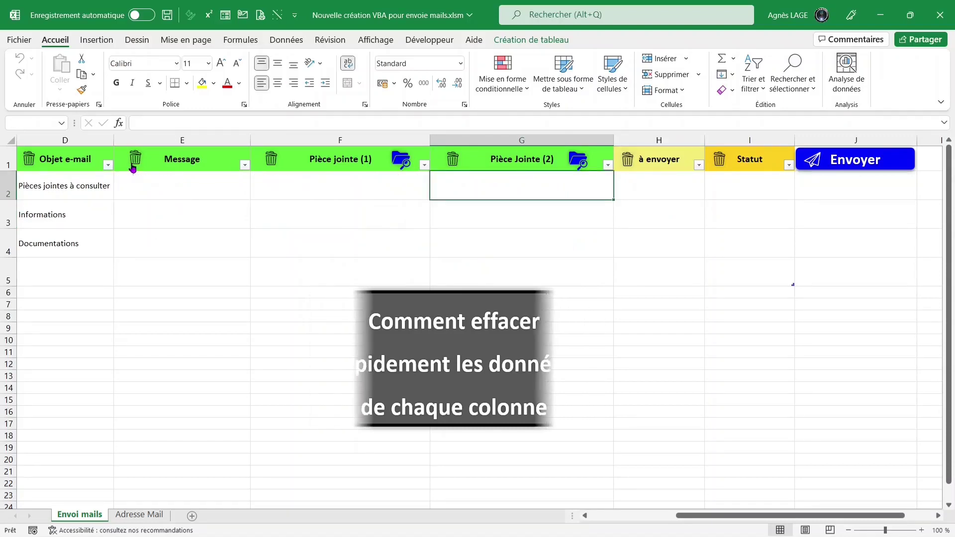
{"action": "left_click", "coordinate": [30, 169]}
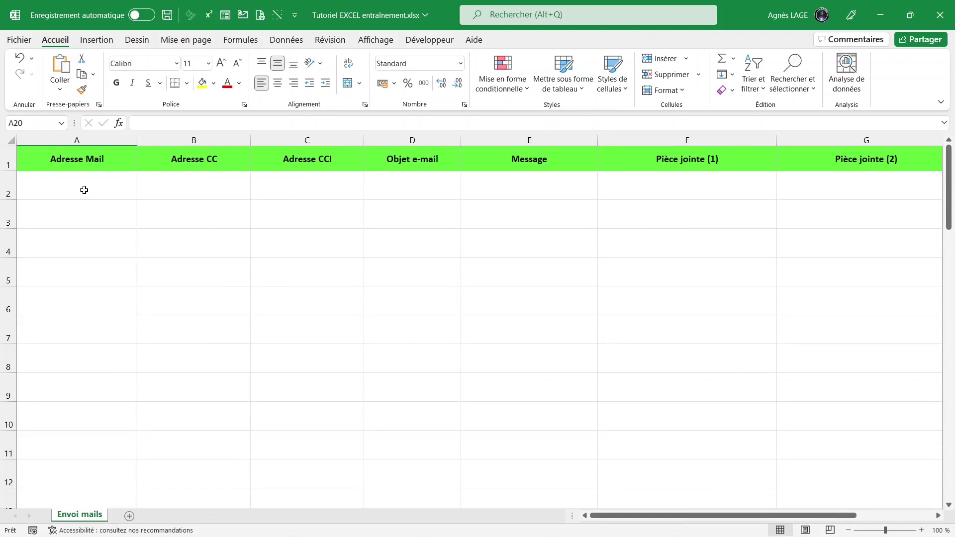
Step: Convert the Adresse Mail range A1:A4 into a table with the first light style, then return to Envoi mails
{"action": "left_click", "coordinate": [84, 190]}
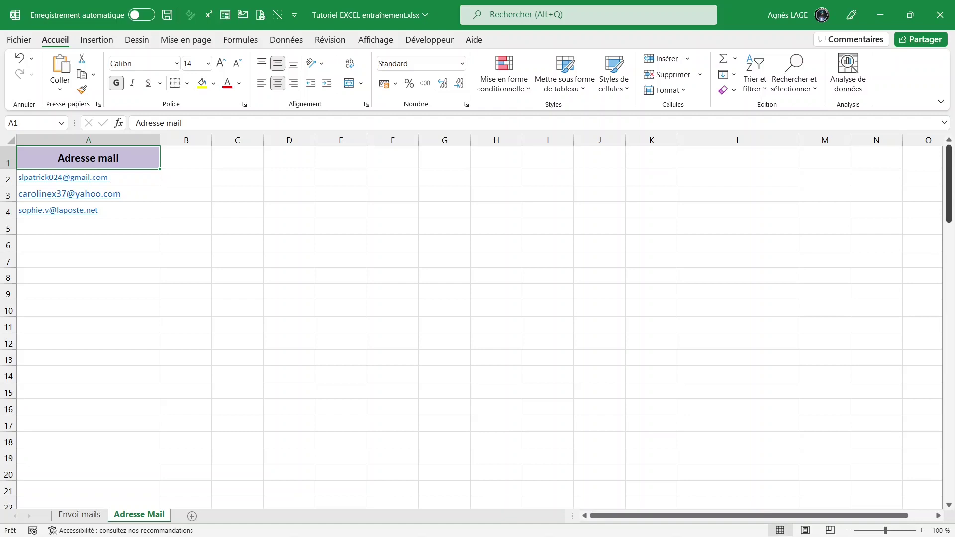
{"action": "key", "text": "ctrl+l"}
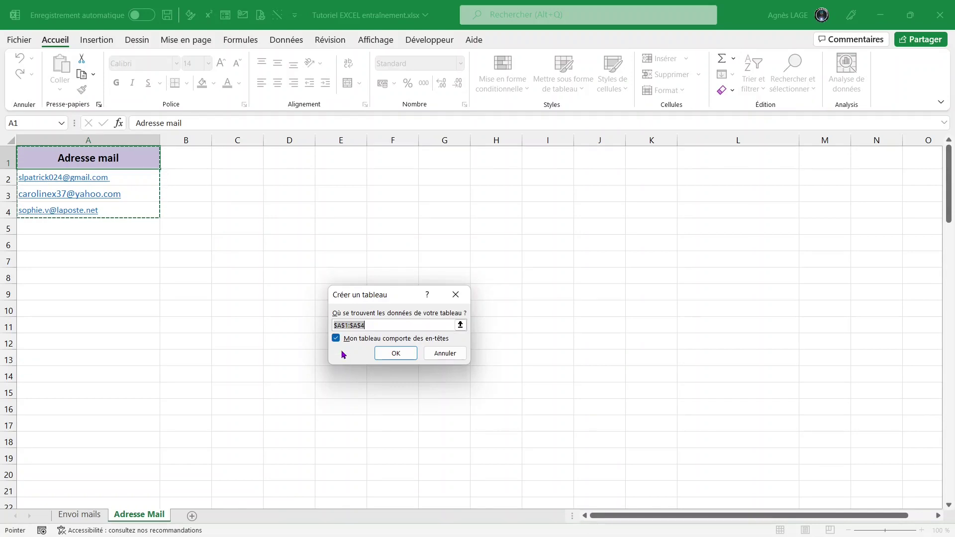
{"action": "left_click", "coordinate": [395, 353]}
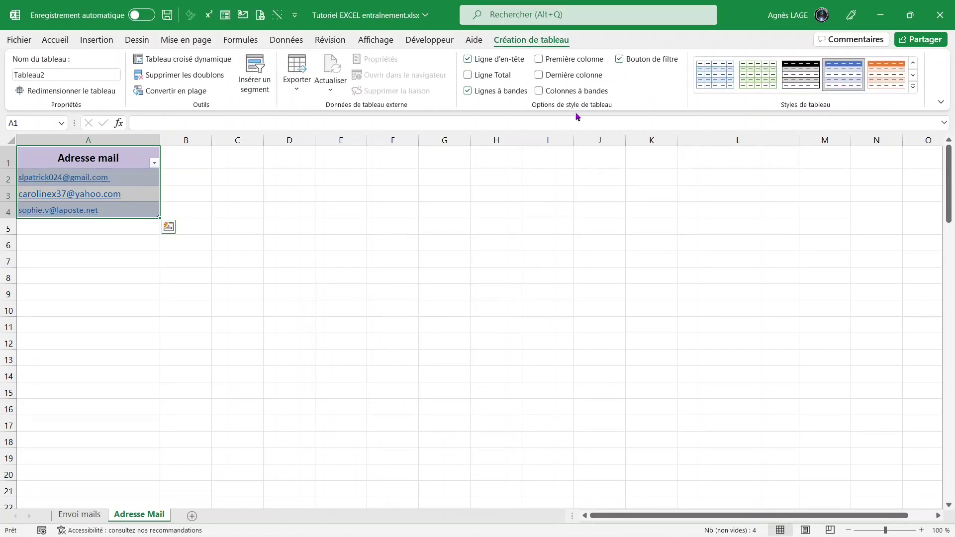
{"action": "left_click", "coordinate": [913, 87]}
{"action": "left_click", "coordinate": [664, 100]}
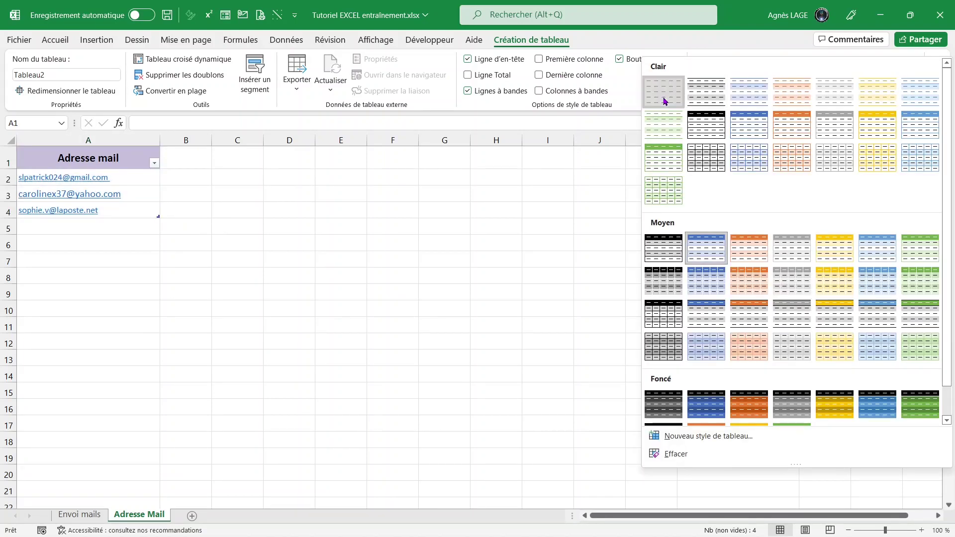
{"action": "left_click", "coordinate": [113, 157]}
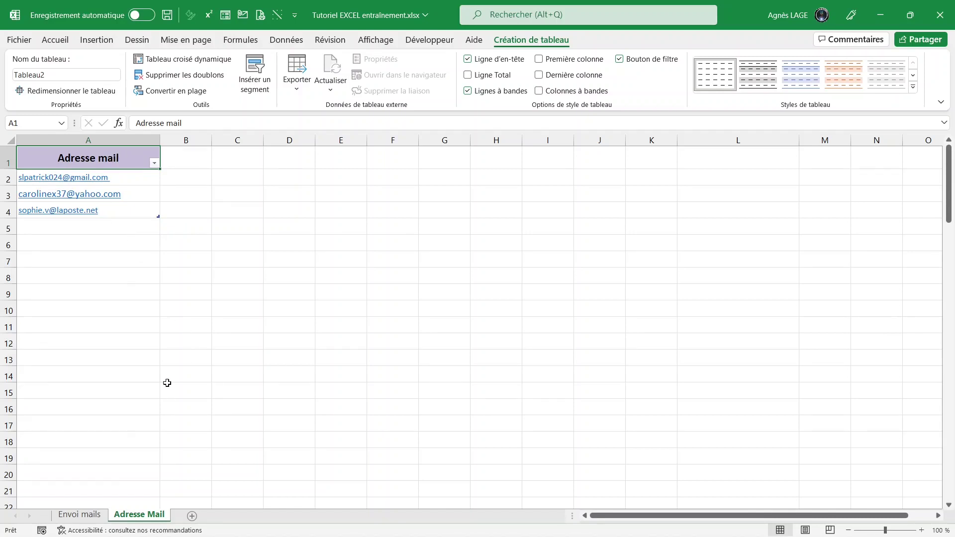
{"action": "left_click", "coordinate": [79, 515]}
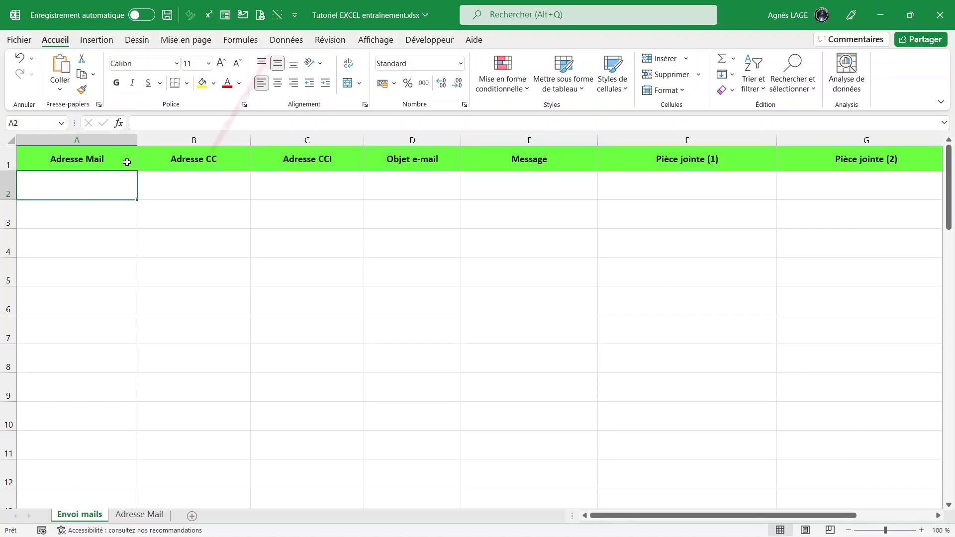
Step: Give A2 a list validation sourced from 'Adresse Mail'!$A$2:$A$4 and choose the third address
{"action": "left_click", "coordinate": [291, 43]}
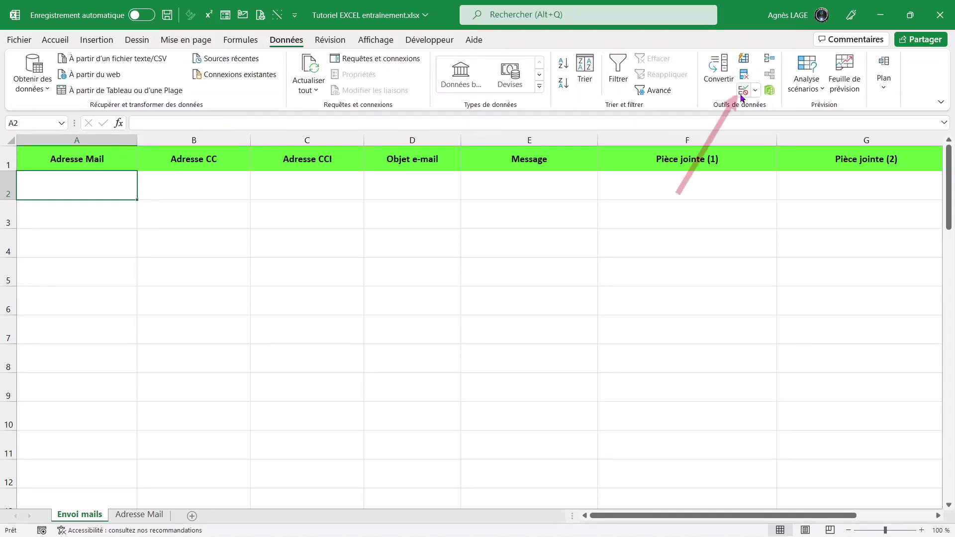
{"action": "left_click", "coordinate": [742, 93]}
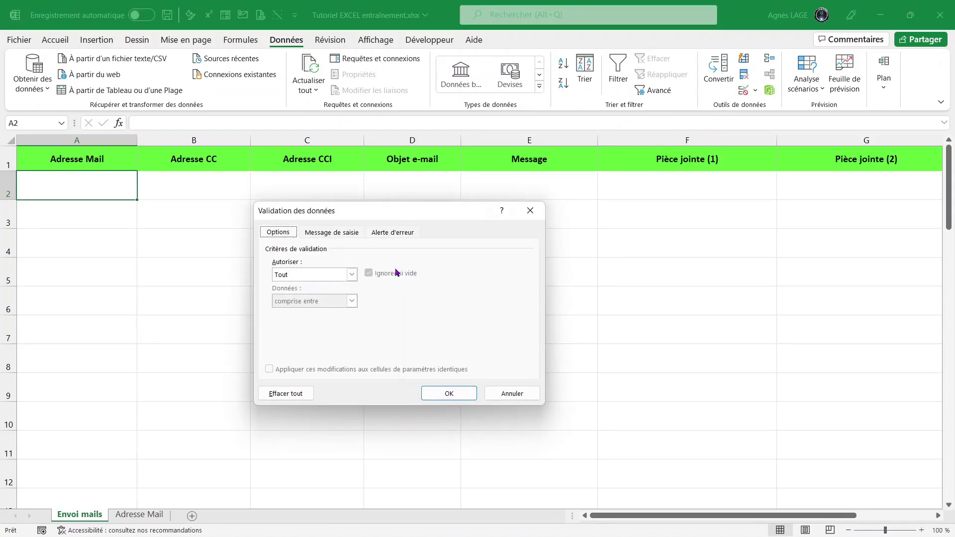
{"action": "left_click", "coordinate": [351, 277]}
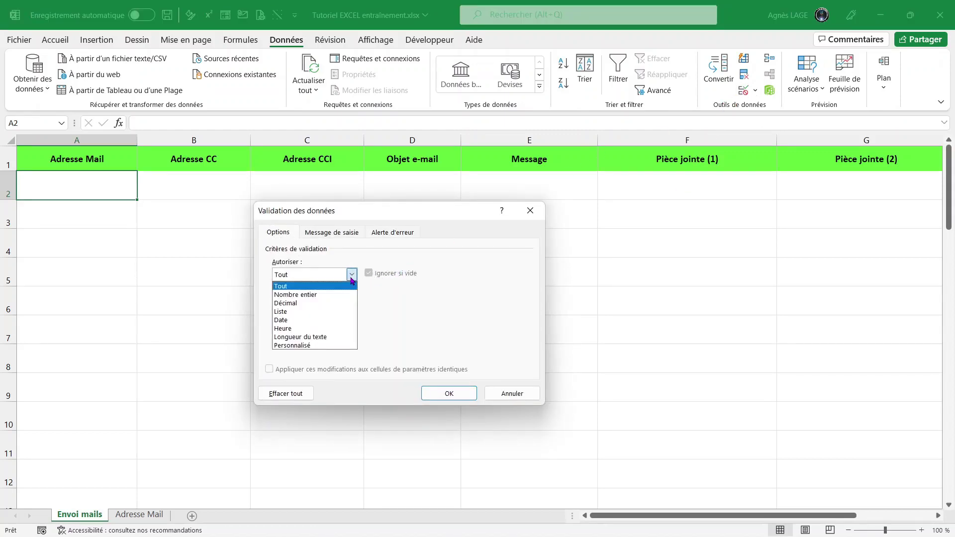
{"action": "left_click", "coordinate": [299, 312]}
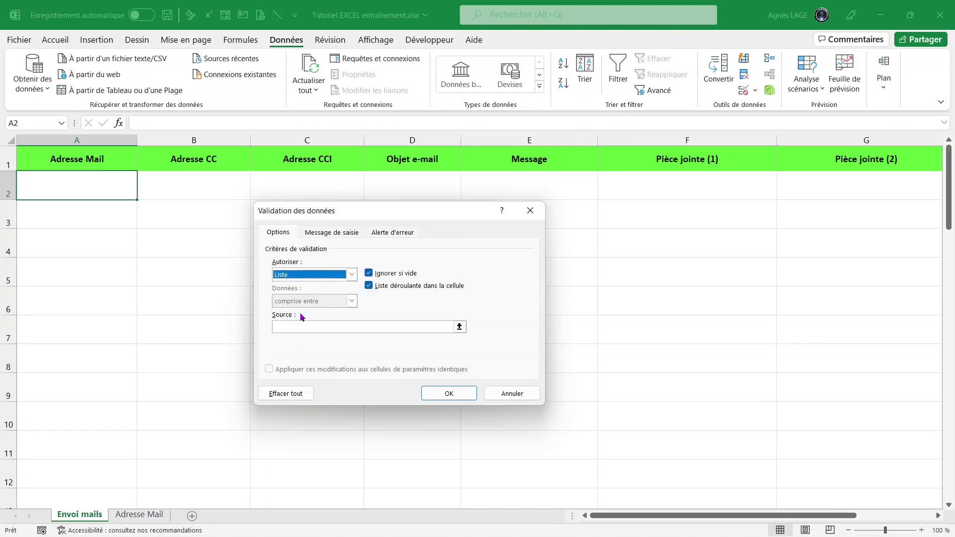
{"action": "left_click", "coordinate": [308, 326]}
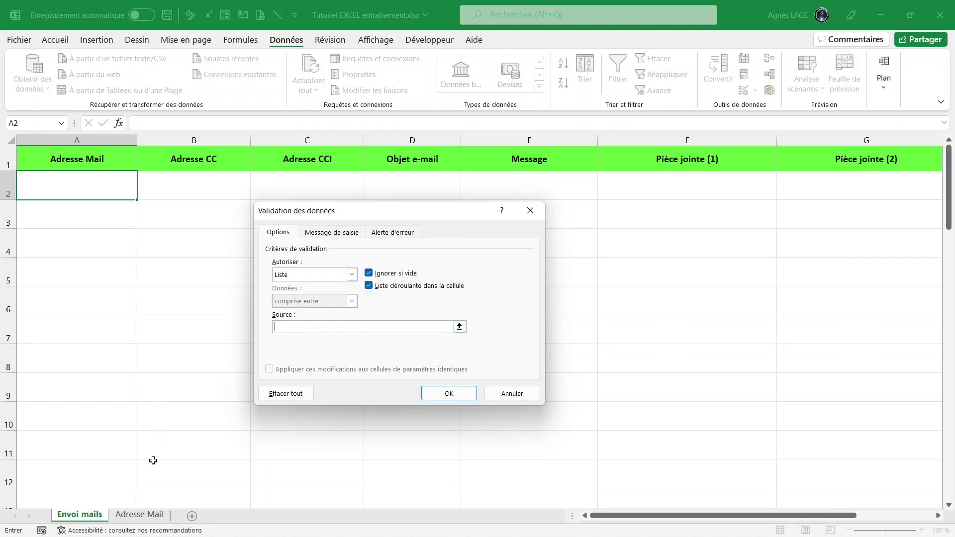
{"action": "left_click", "coordinate": [140, 519]}
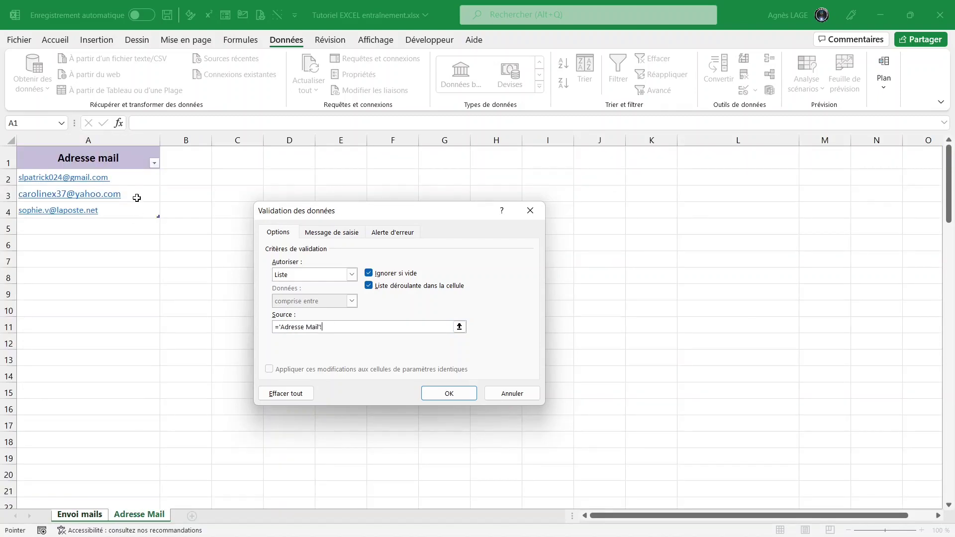
{"action": "left_click", "coordinate": [135, 181]}
{"action": "left_click_drag", "start_coordinate": [135, 181], "coordinate": [135, 215]}
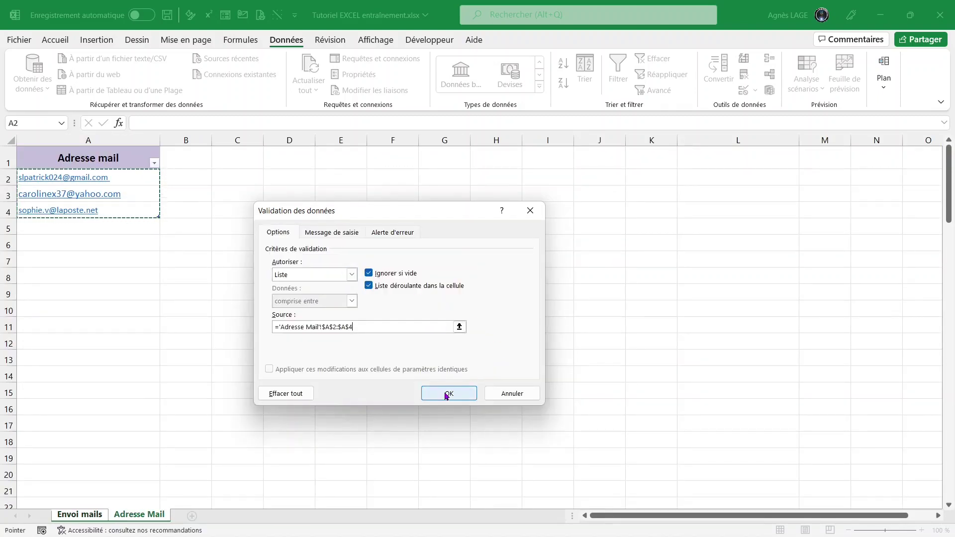
{"action": "left_click", "coordinate": [449, 393]}
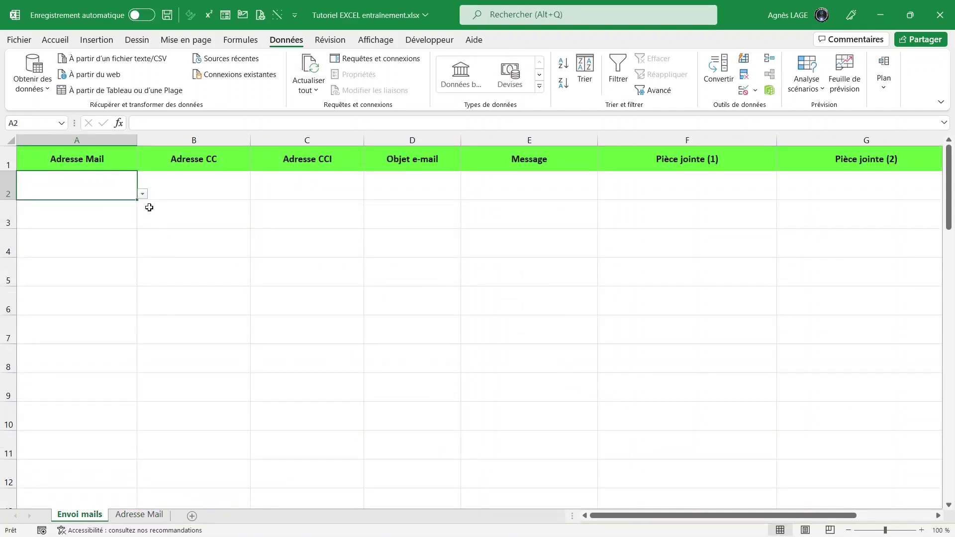
{"action": "left_click", "coordinate": [143, 195]}
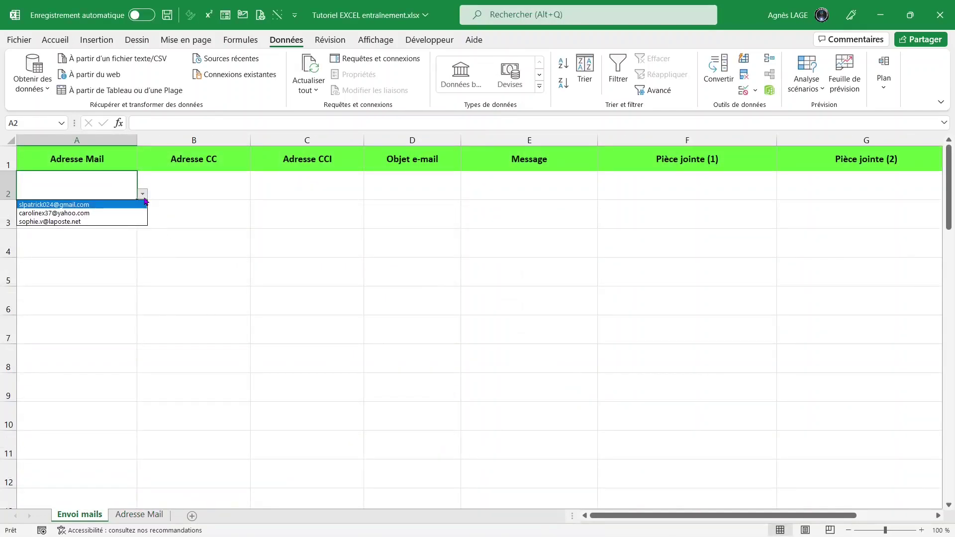
{"action": "left_click", "coordinate": [92, 222]}
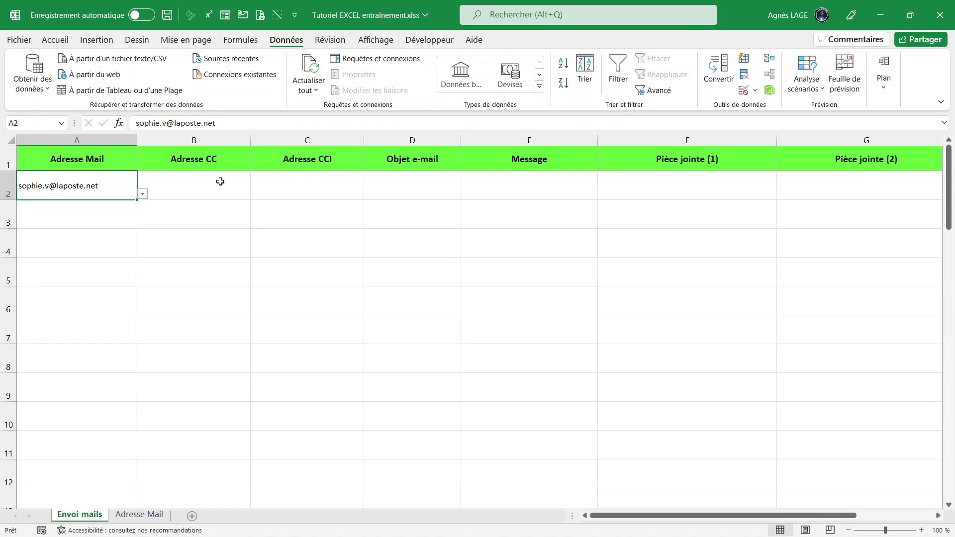
Step: Turn the header row and row 2 into a table with the first light style
{"action": "key", "text": "ctrl+l"}
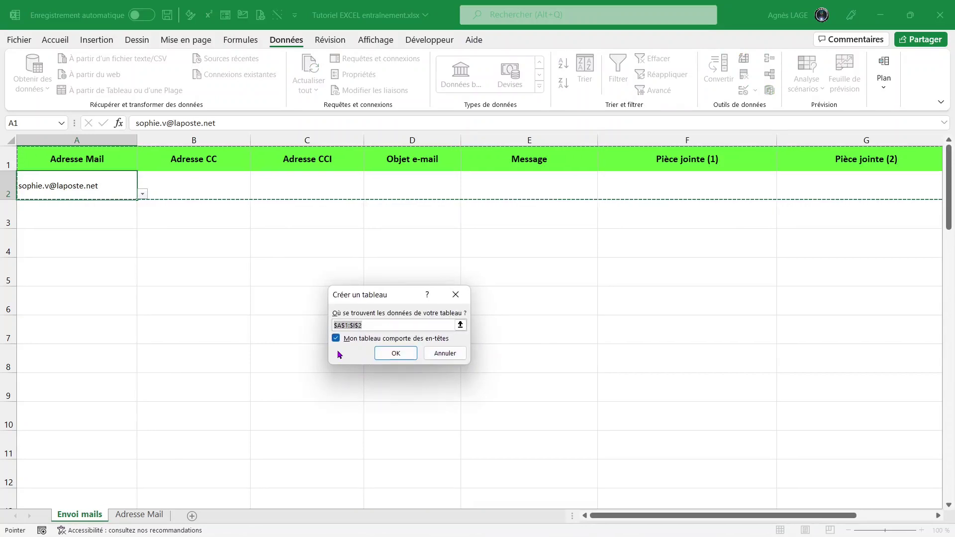
{"action": "left_click", "coordinate": [393, 354]}
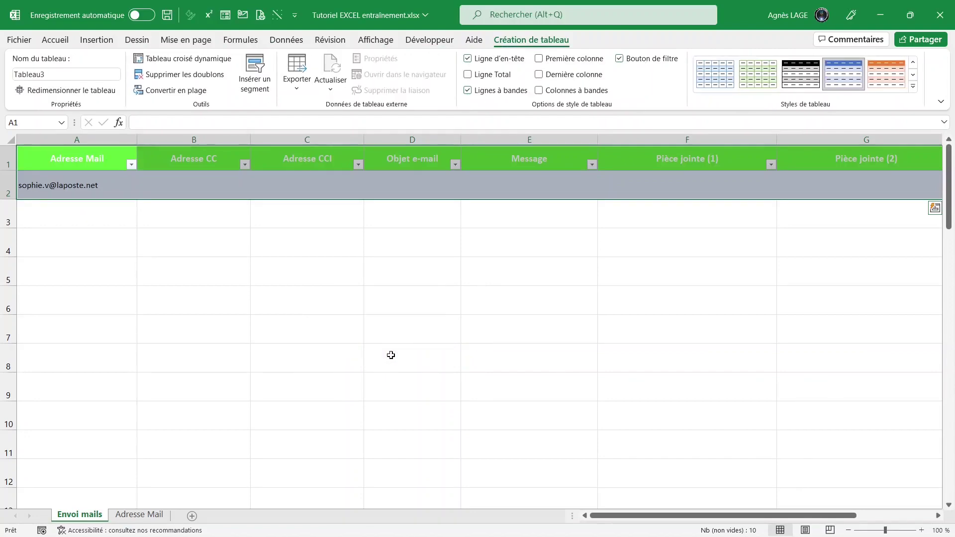
{"action": "left_click", "coordinate": [913, 90]}
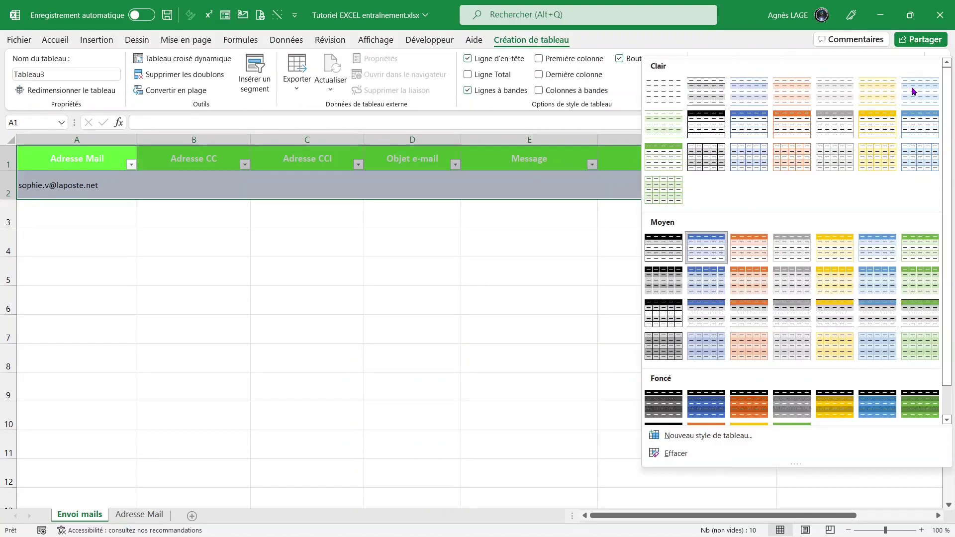
{"action": "left_click", "coordinate": [666, 88]}
Step: Enter the subject 'Pièces jointes à consulter' in D2
{"action": "left_click", "coordinate": [201, 190]}
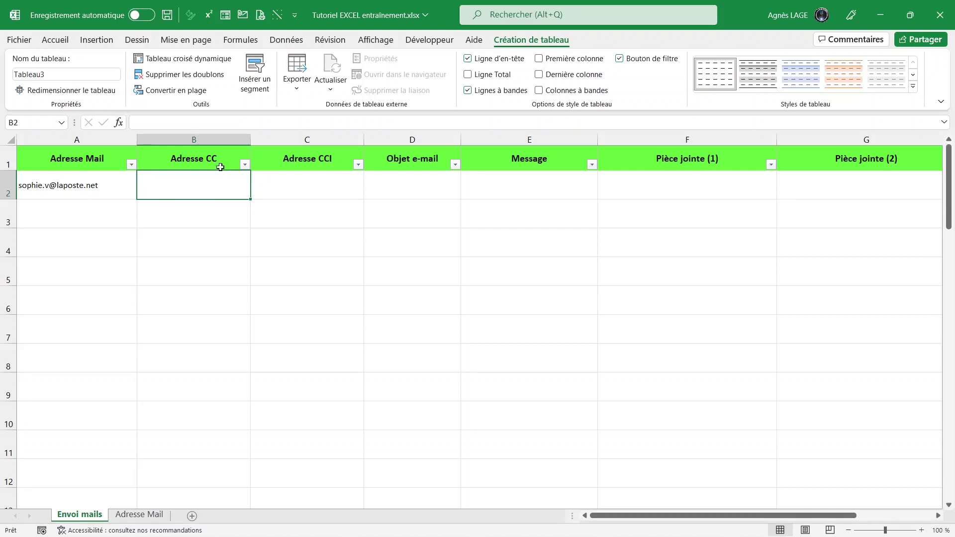
{"action": "left_click", "coordinate": [298, 191]}
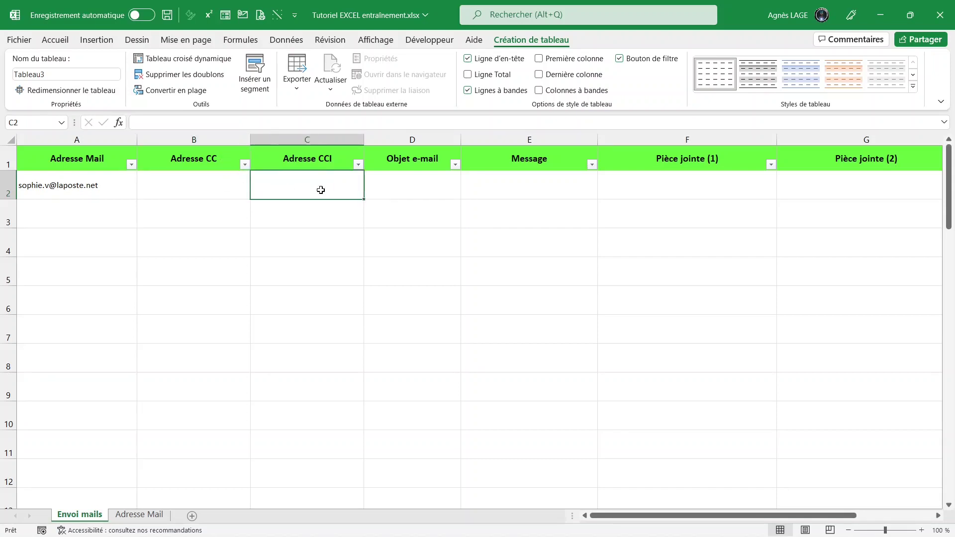
{"action": "left_click", "coordinate": [400, 187]}
{"action": "type", "text": "Pièc"}
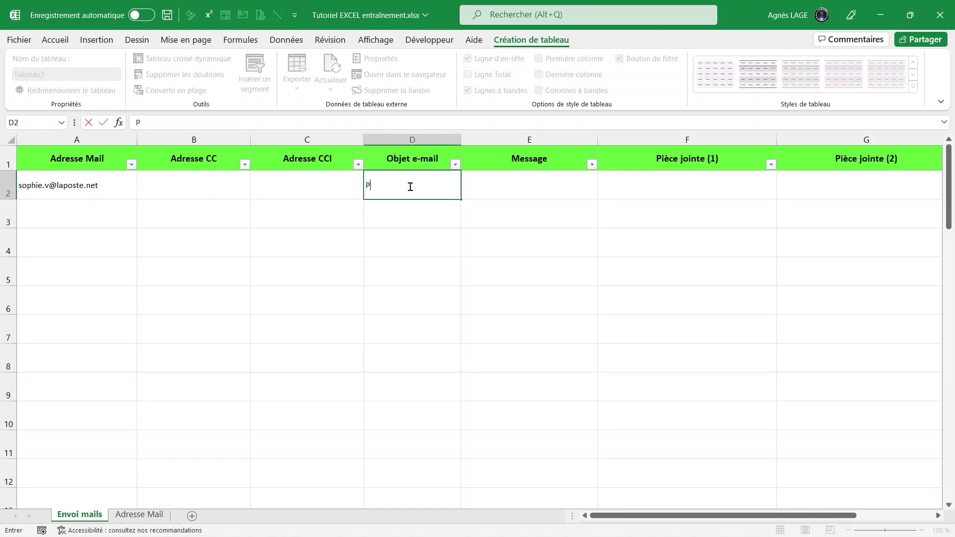
{"action": "type", "text": "es jointes à consulter"}
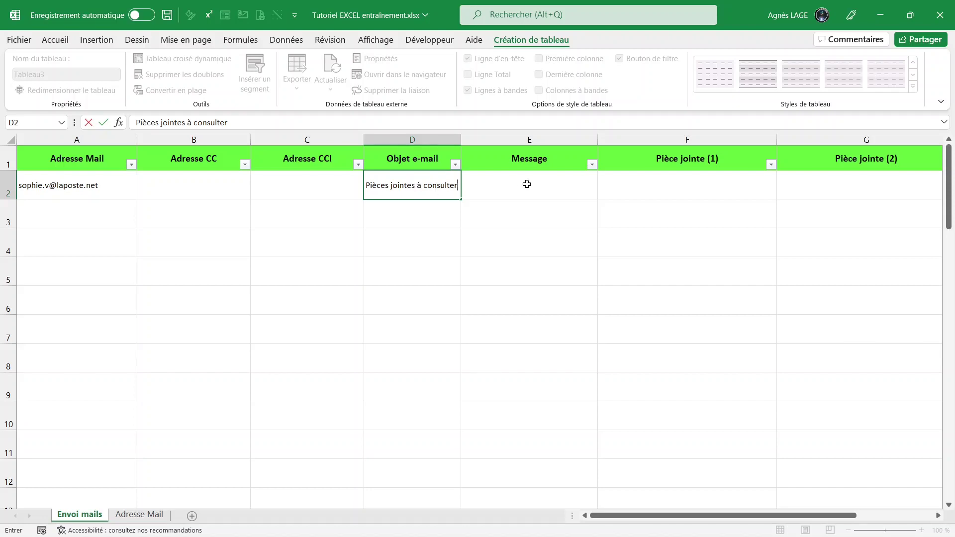
{"action": "left_click", "coordinate": [527, 187]}
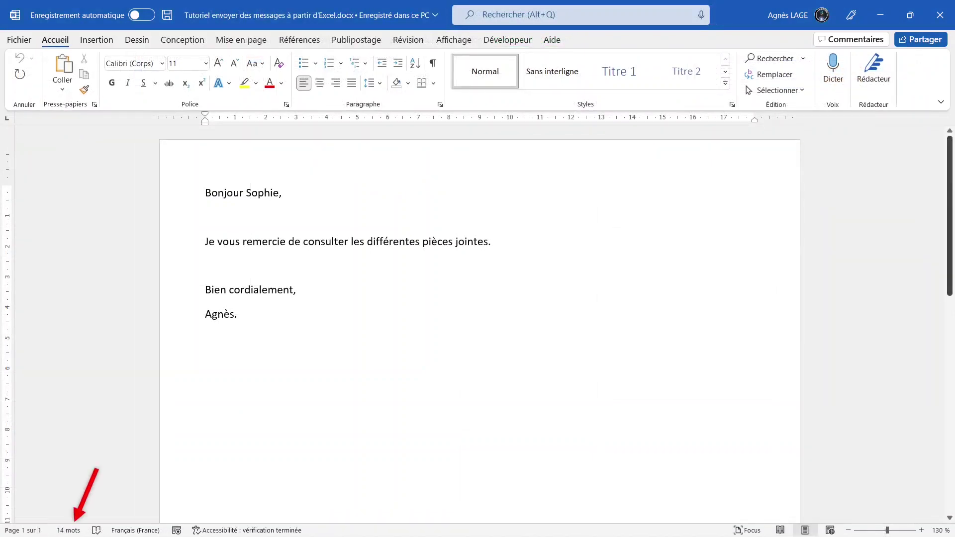
Step: Check the letter's word count statistics, then copy all four paragraphs of the letter
{"action": "left_click", "coordinate": [68, 531]}
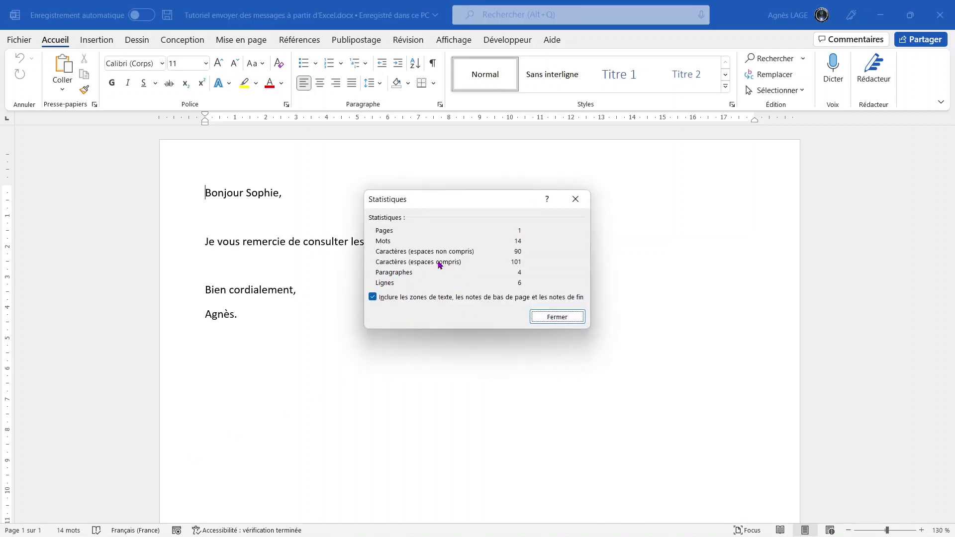
{"action": "left_click", "coordinate": [539, 320]}
{"action": "left_click_drag", "start_coordinate": [256, 318], "coordinate": [196, 192]}
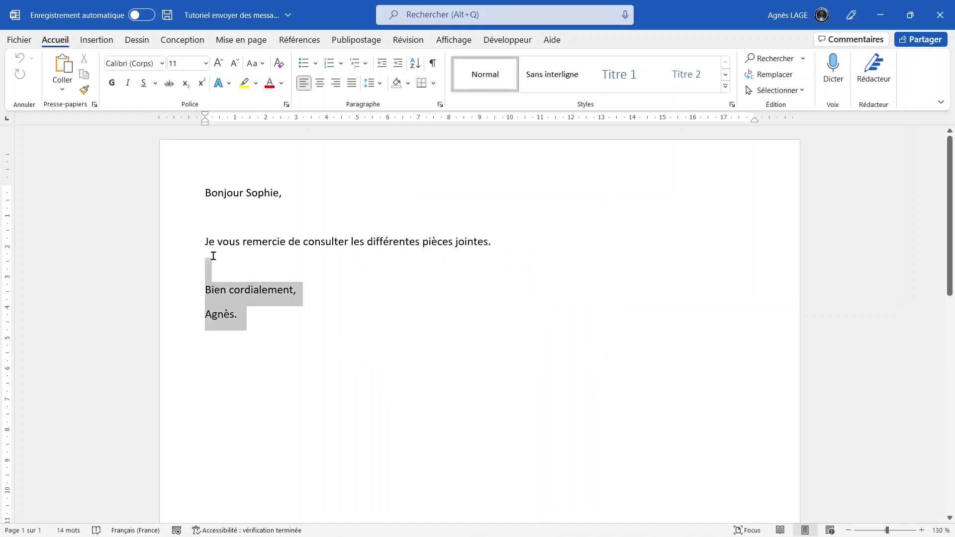
{"action": "key", "text": "ctrl+c"}
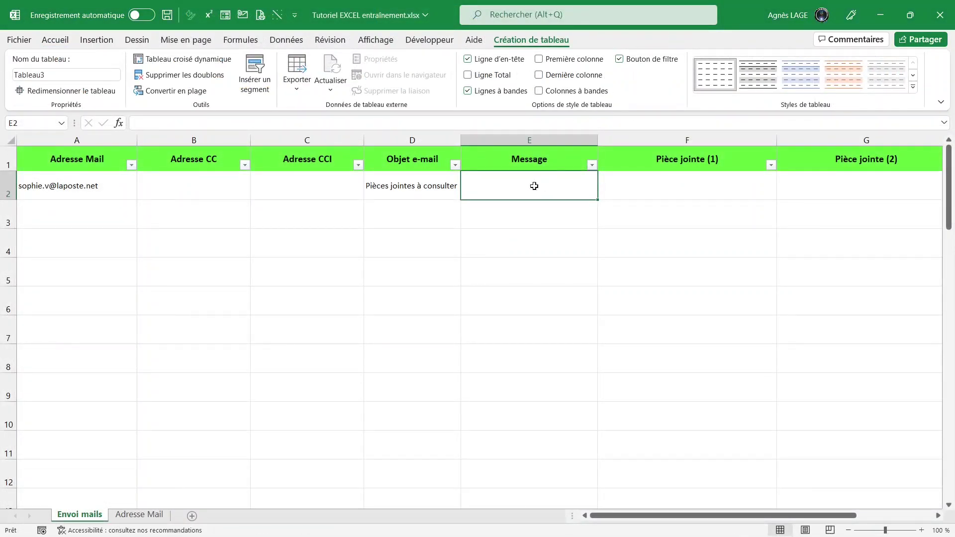
Step: Paste the copied letter into E2 and end it with an extra empty line
{"action": "double_click", "coordinate": [481, 188]}
{"action": "key", "text": "ctrl+v"}
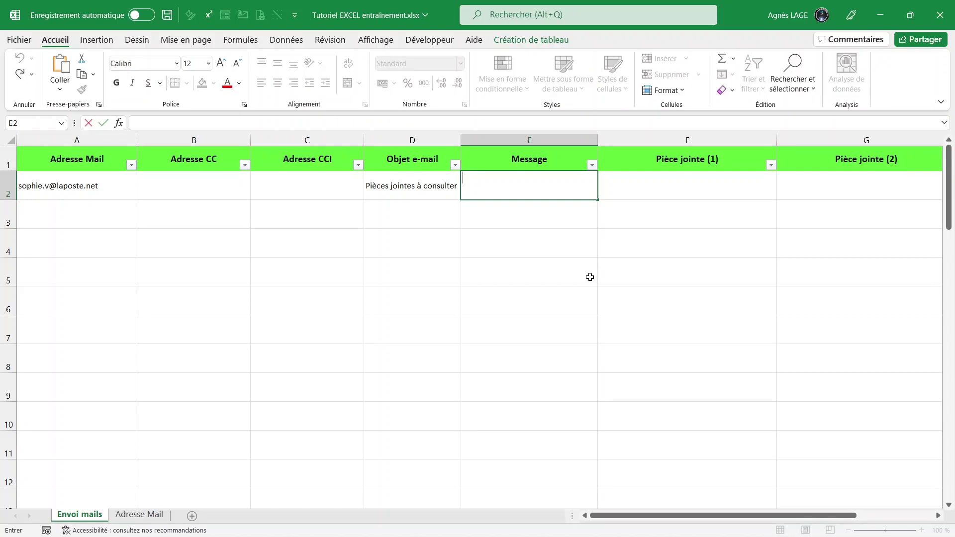
{"action": "key", "text": "ctrl+v"}
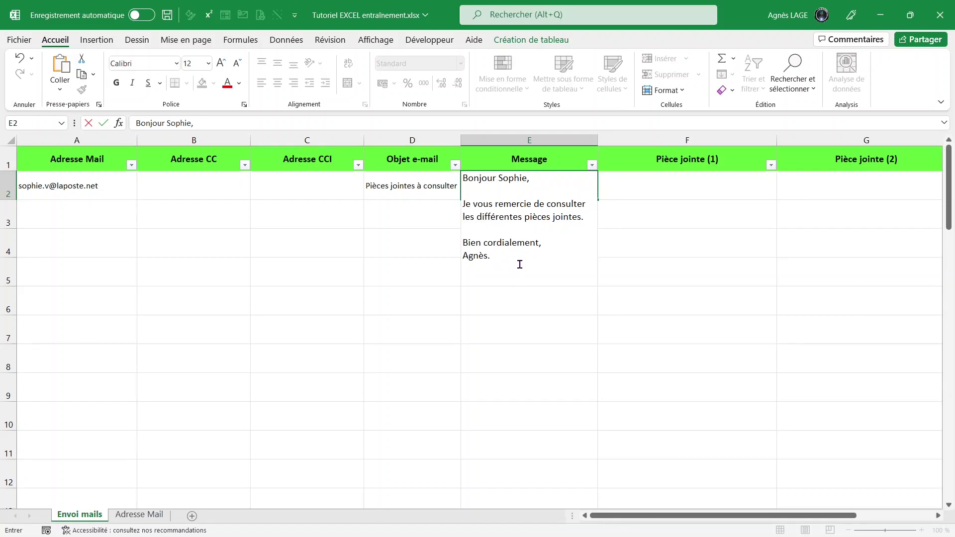
{"action": "left_click", "coordinate": [493, 256]}
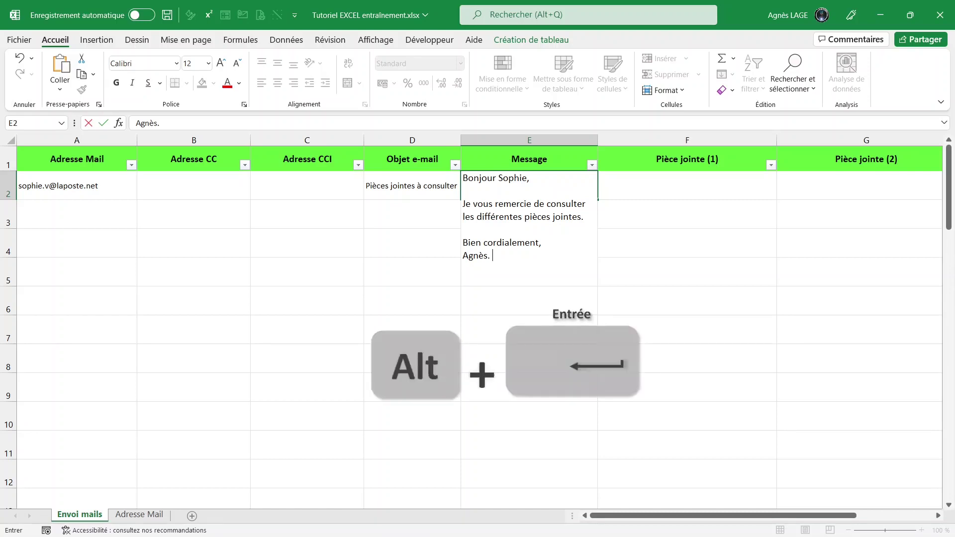
{"action": "key", "text": "alt+Return"}
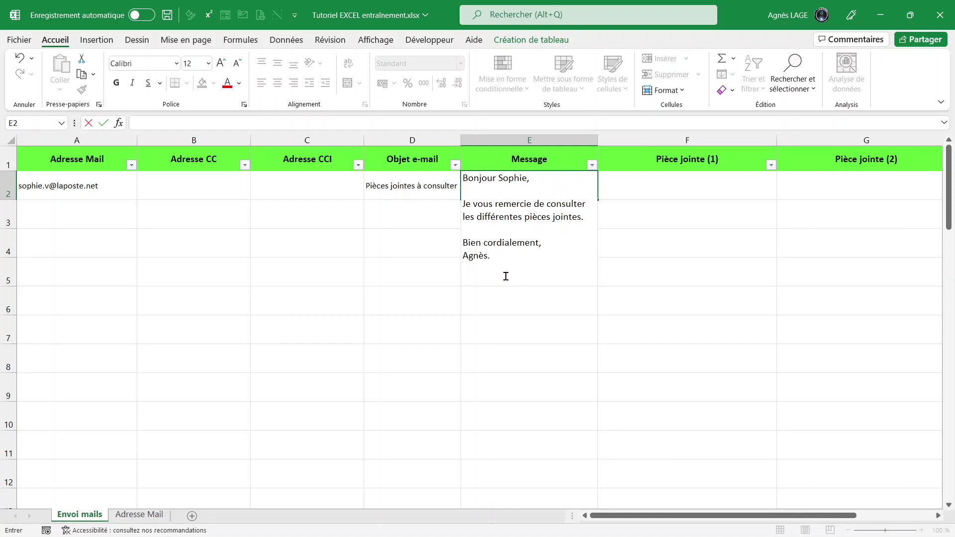
{"action": "key", "text": "Return"}
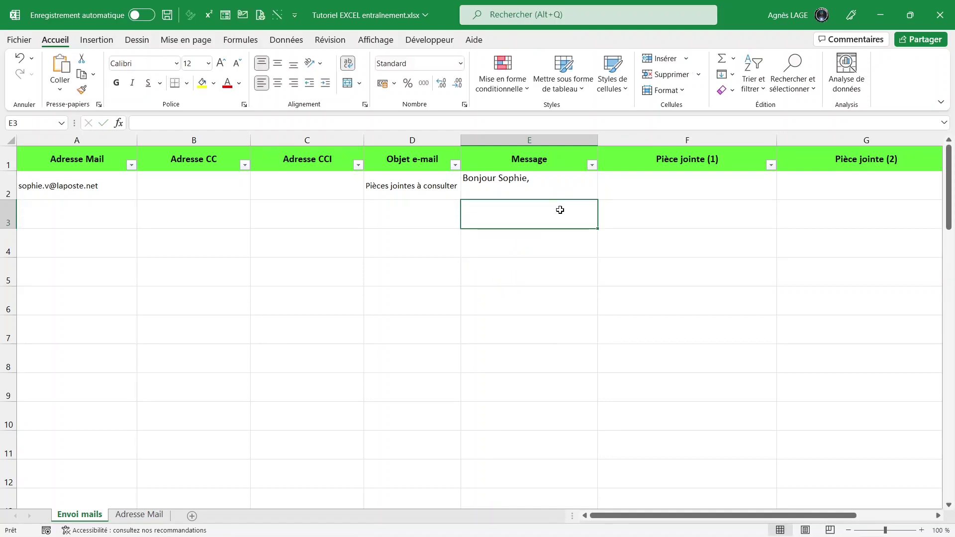
{"action": "left_click", "coordinate": [665, 190]}
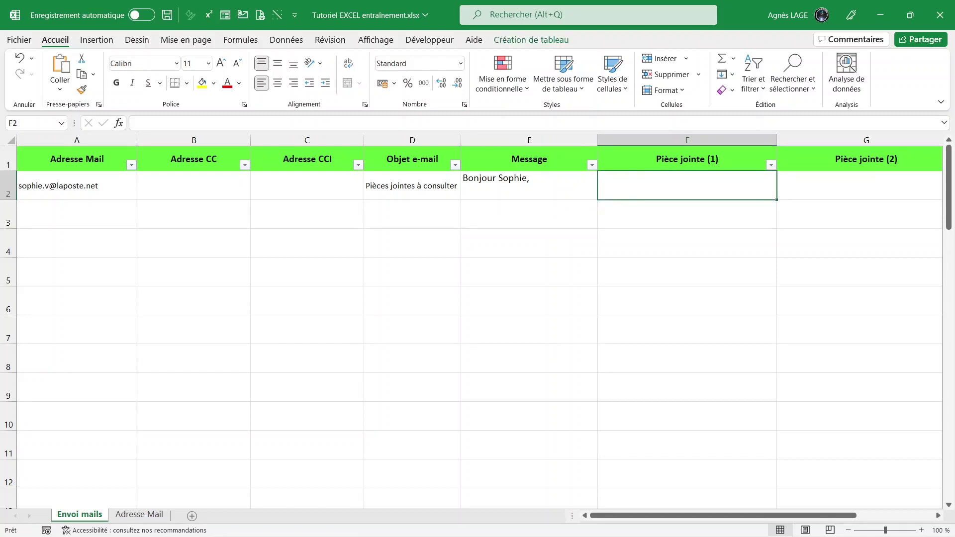
Step: Create a desktop folder named 'Pièces jointes' and move it to the top-left corner
{"action": "key", "text": "super+d"}
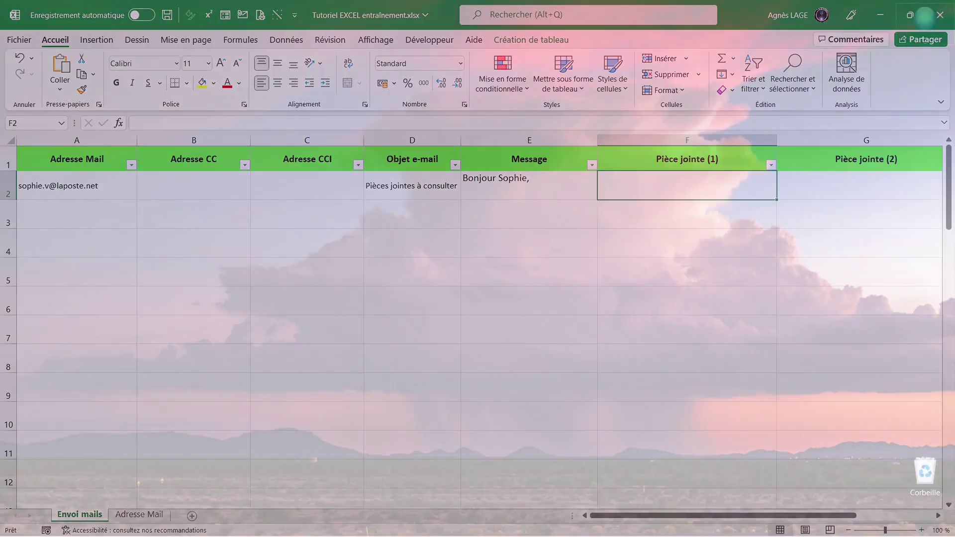
{"action": "right_click", "coordinate": [359, 302]}
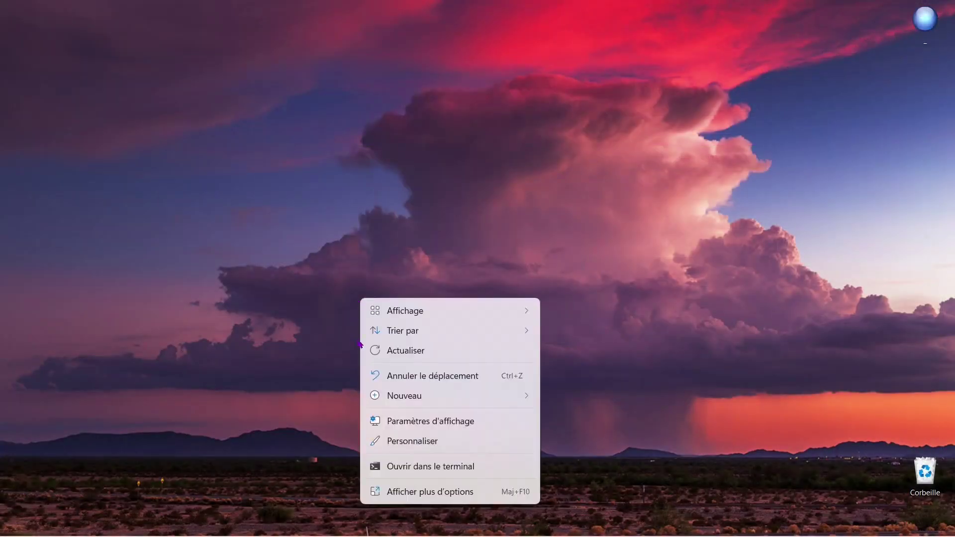
{"action": "mouse_move", "coordinate": [404, 396]}
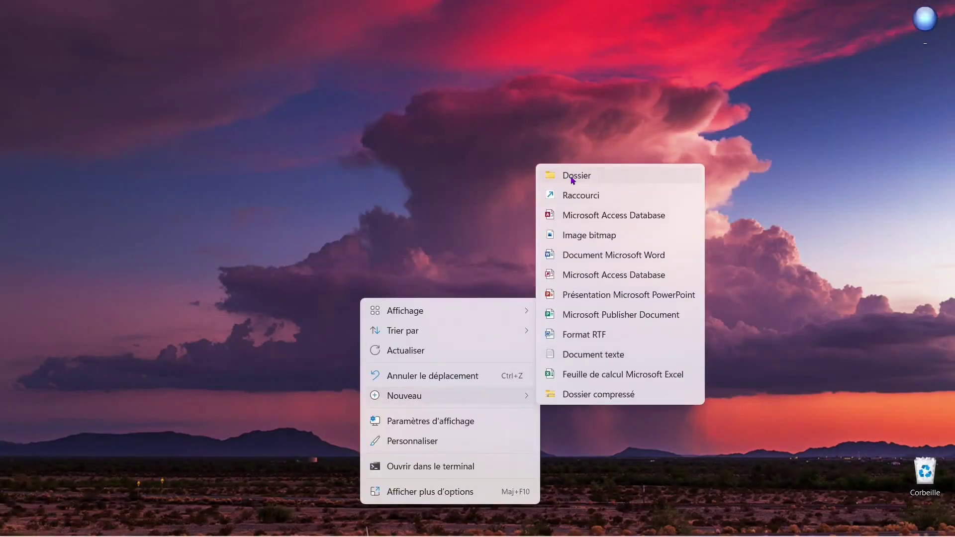
{"action": "left_click", "coordinate": [573, 177]}
{"action": "type", "text": "Pièces jointes"}
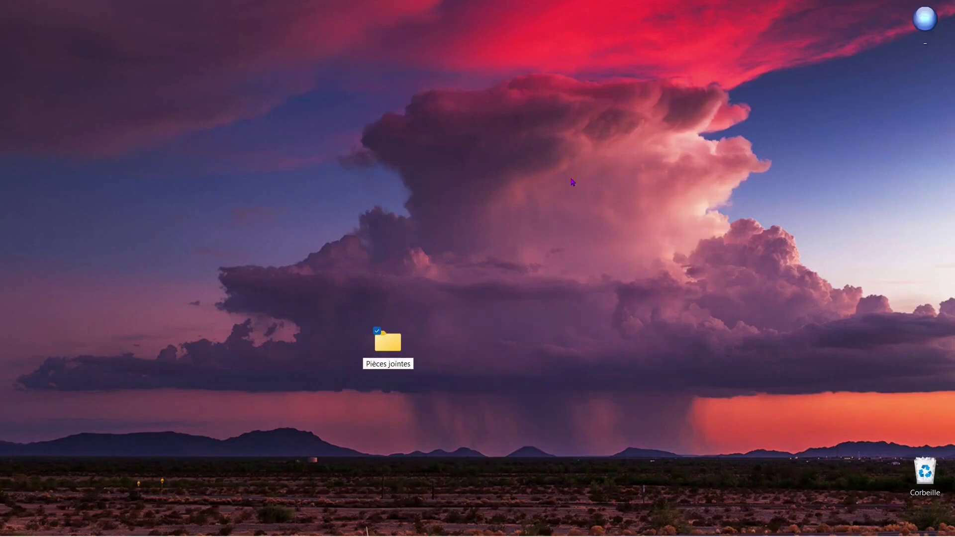
{"action": "key", "text": "Return"}
{"action": "left_click_drag", "start_coordinate": [388, 343], "coordinate": [48, 149]}
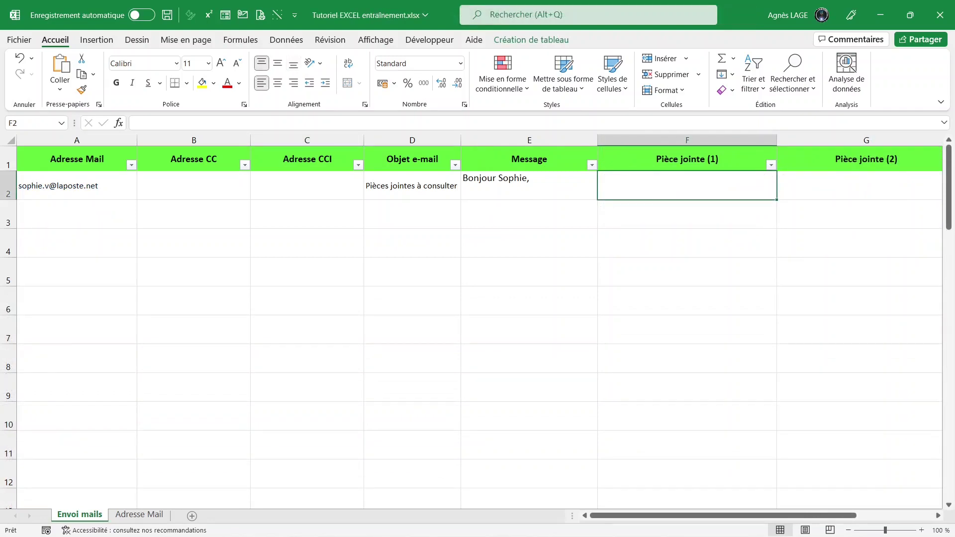
Step: Add a list validation to H2 under à envoyer, entering ON as the source values
{"action": "scroll", "coordinate": [710, 241], "scroll_direction": "right", "scroll_amount": 4}
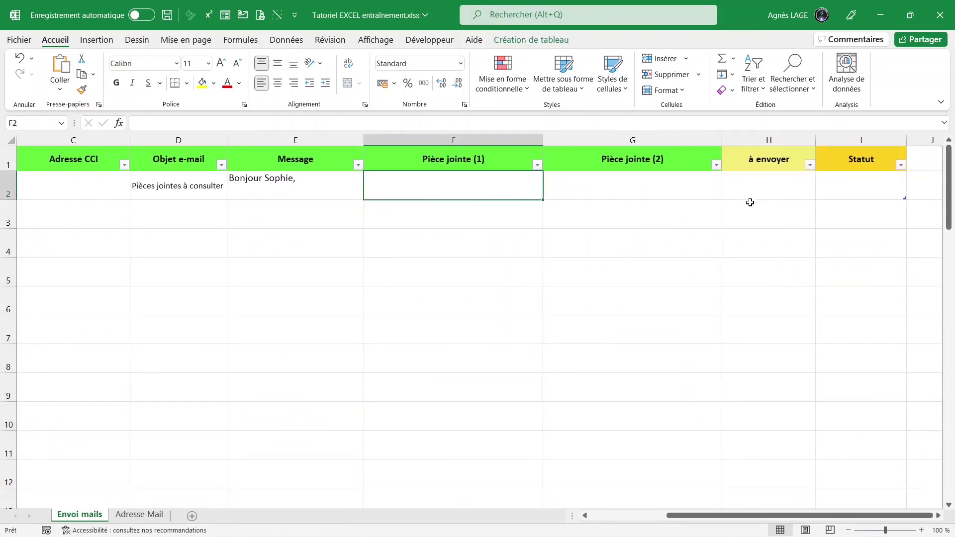
{"action": "left_click", "coordinate": [762, 190]}
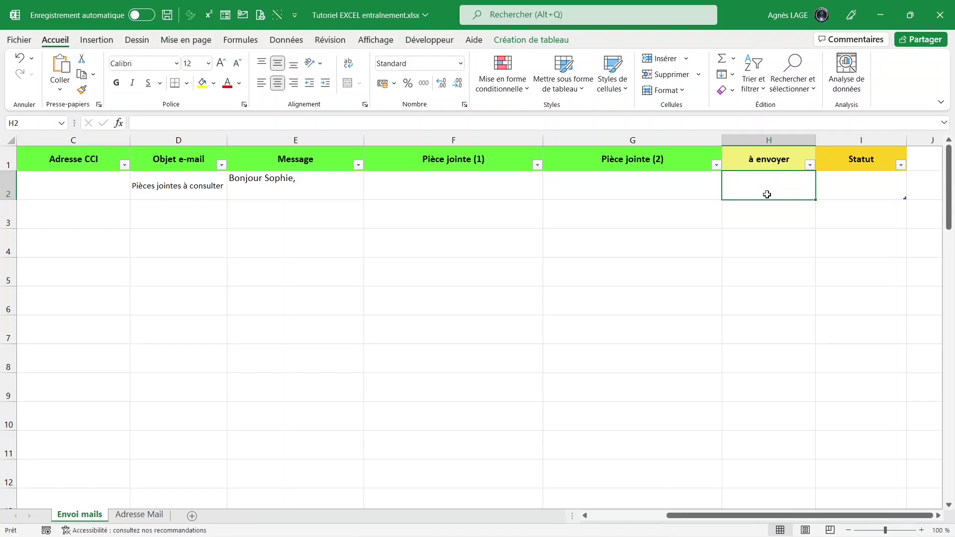
{"action": "left_click", "coordinate": [293, 42]}
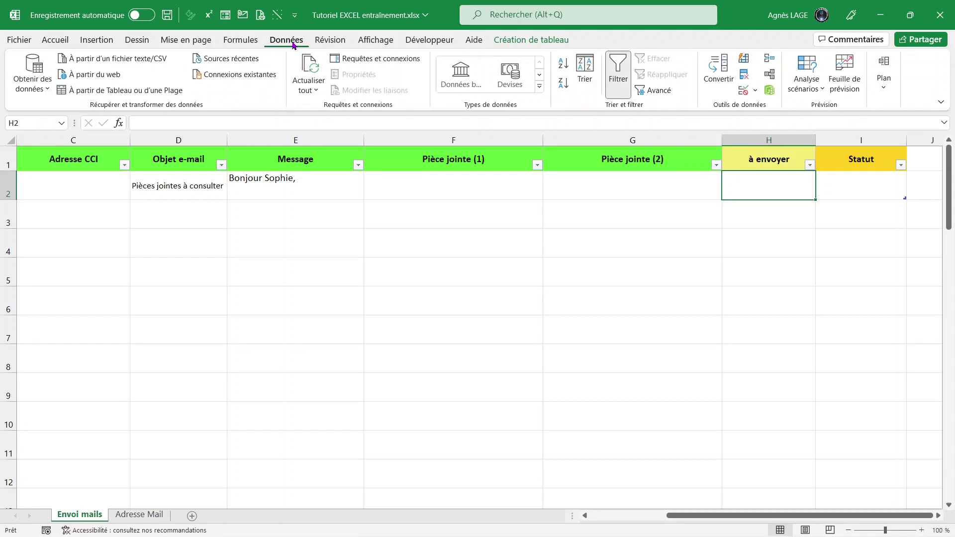
{"action": "left_click", "coordinate": [742, 93]}
{"action": "left_click", "coordinate": [352, 274]}
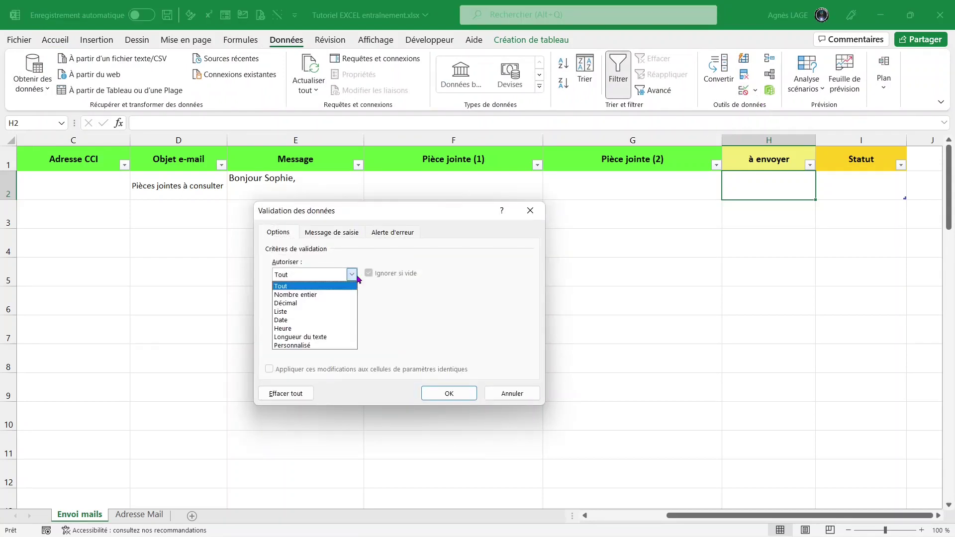
{"action": "left_click", "coordinate": [307, 311]}
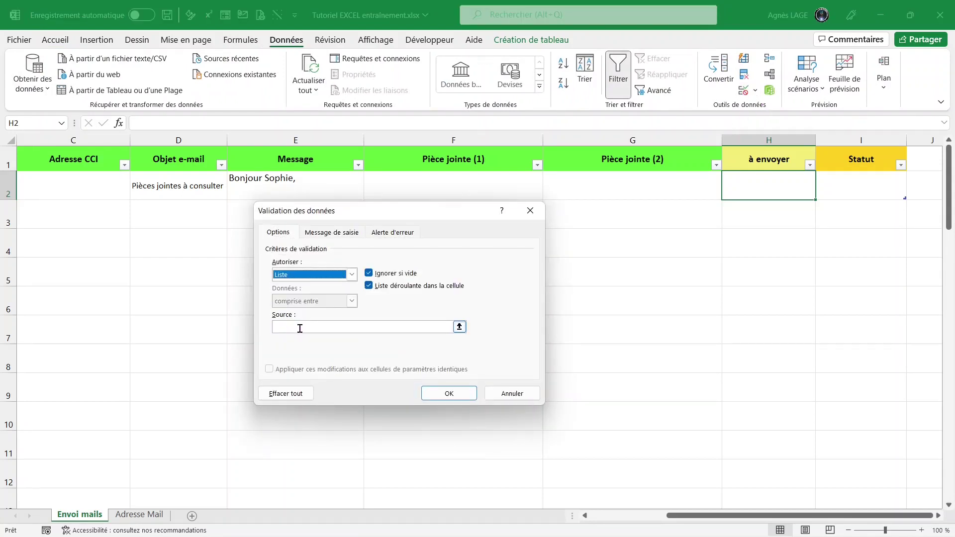
{"action": "left_click", "coordinate": [300, 327]}
{"action": "type", "text": "ON"}
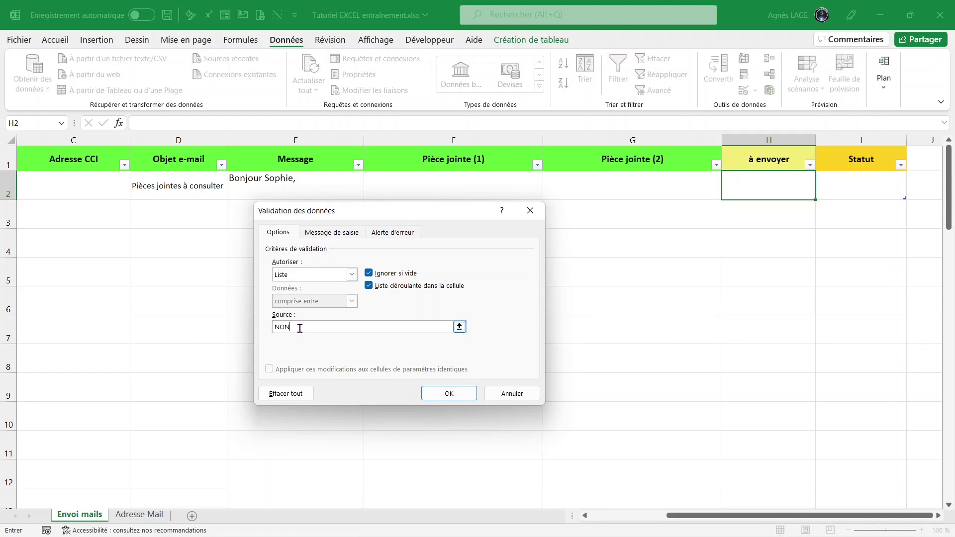
{"action": "left_click", "coordinate": [450, 393]}
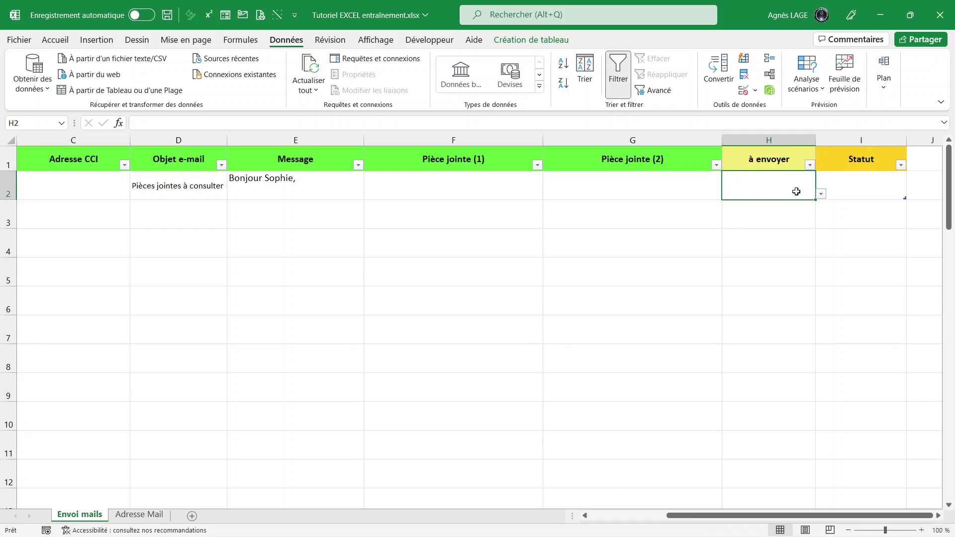
{"action": "key", "text": "Tab"}
Step: Check the Pièce jointe (2) trash icon and the Pièce jointe (1) folder icon in the headers
{"action": "left_click", "coordinate": [567, 166]}
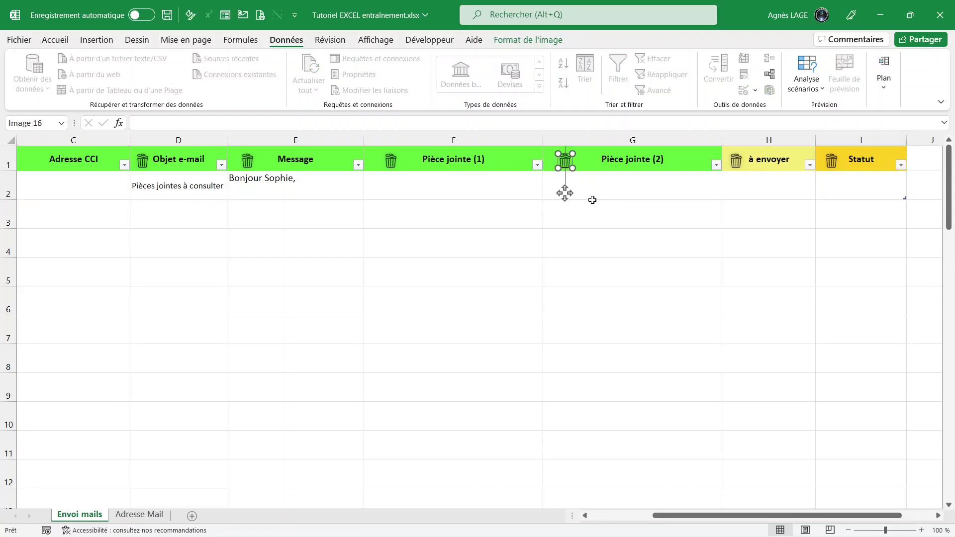
{"action": "left_click", "coordinate": [614, 190]}
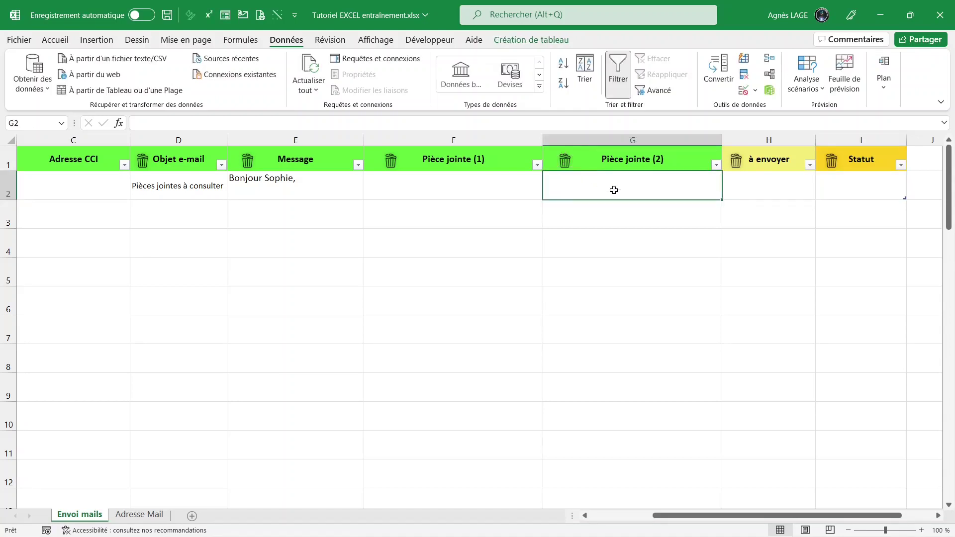
{"action": "left_click", "coordinate": [498, 165]}
{"action": "left_click", "coordinate": [624, 163]}
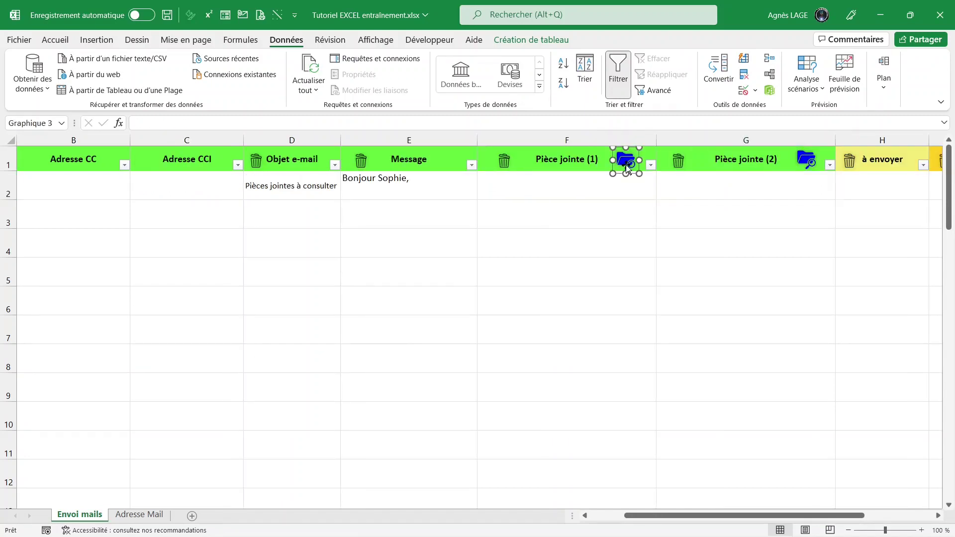
{"action": "left_click", "coordinate": [575, 189]}
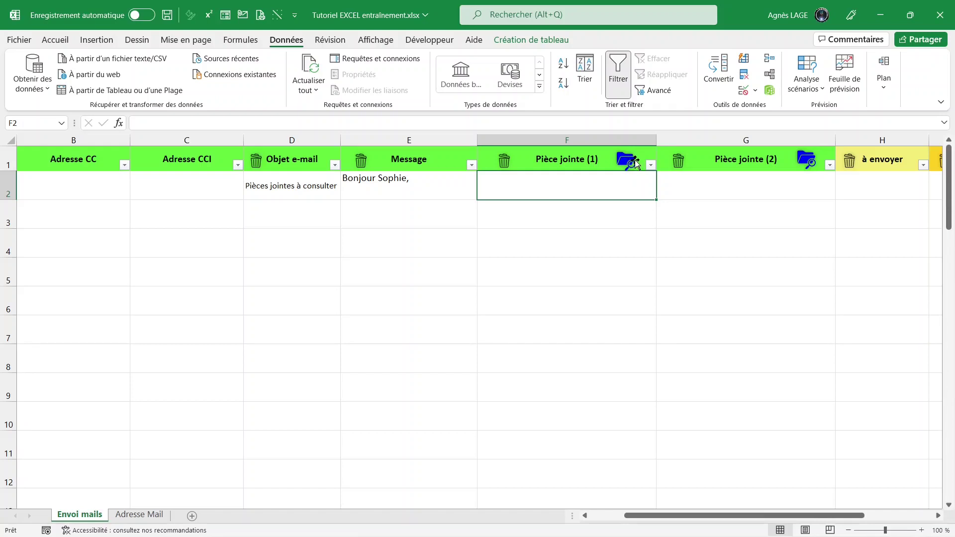
{"action": "left_click", "coordinate": [91, 40]}
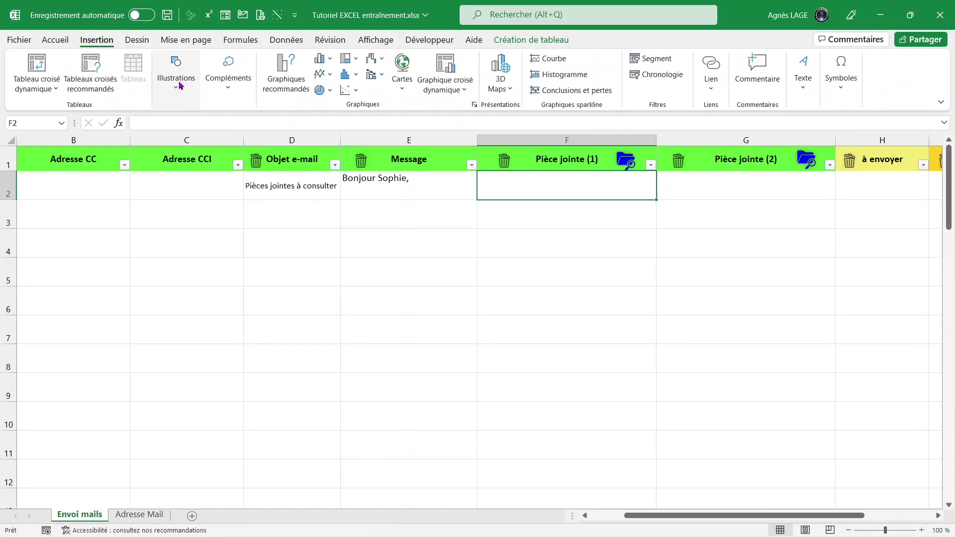
{"action": "left_click", "coordinate": [178, 87]}
{"action": "left_click", "coordinate": [224, 127]}
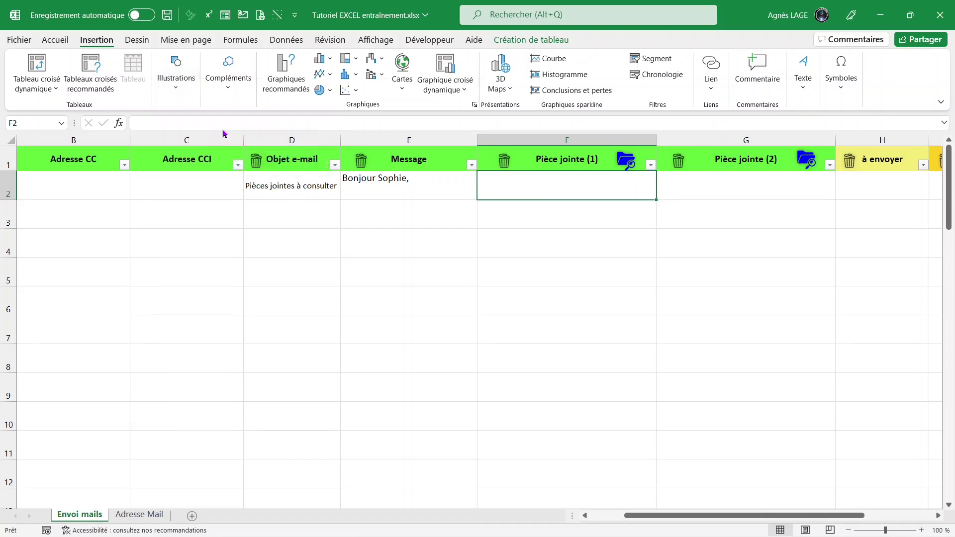
{"action": "type", "text": "fi"}
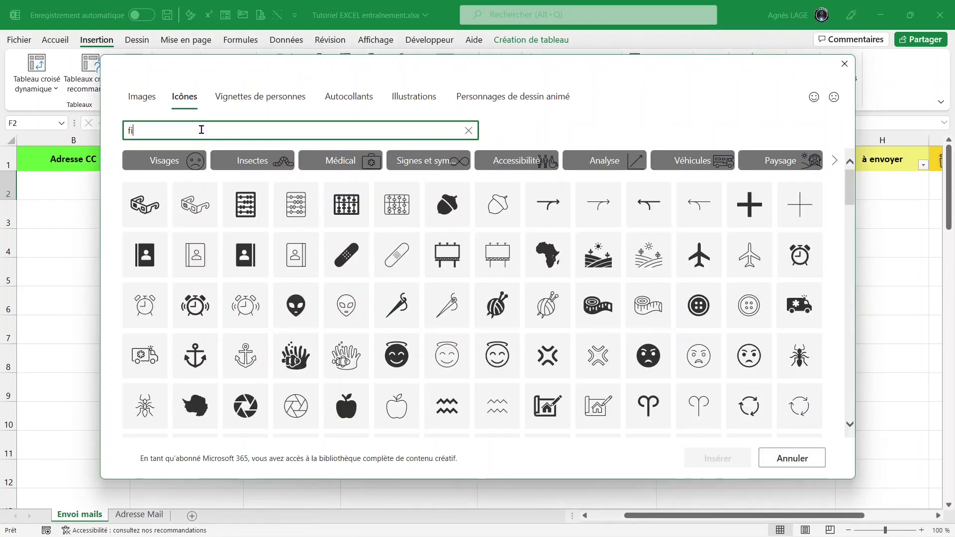
{"action": "type", "text": "chier"}
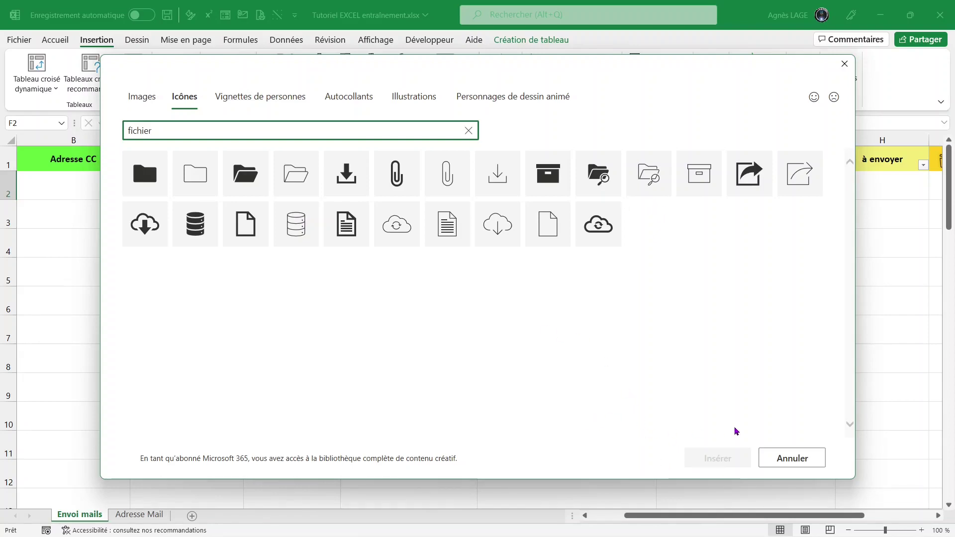
{"action": "left_click", "coordinate": [779, 458]}
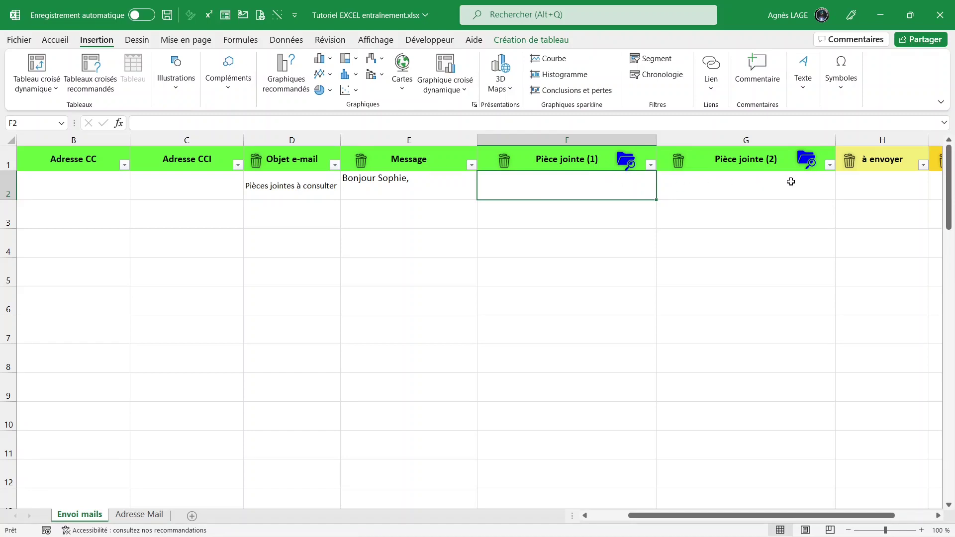
{"action": "scroll", "coordinate": [790, 181], "scroll_direction": "right", "scroll_amount": 3}
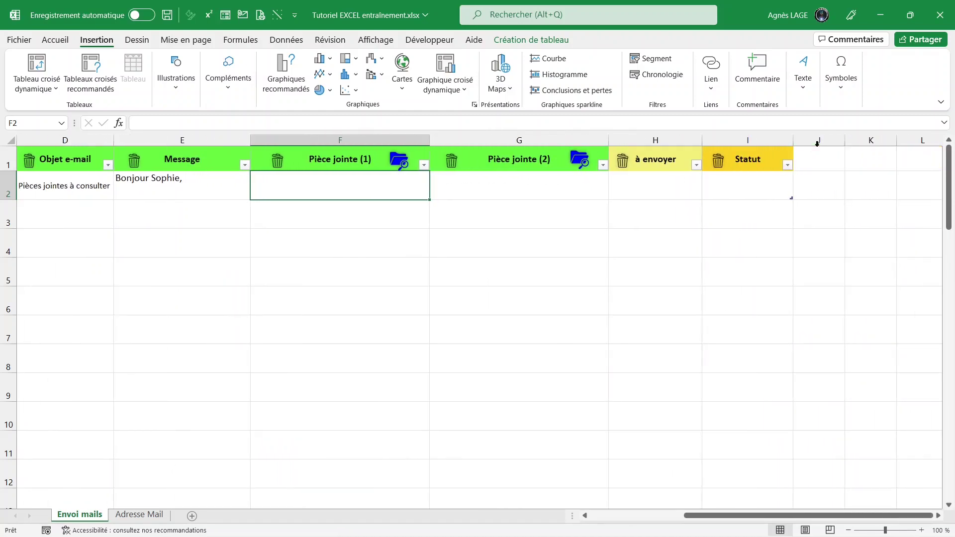
Step: Widen column J and paste the paper-plane icon onto the blue Envoyer button
{"action": "left_click_drag", "start_coordinate": [845, 140], "coordinate": [916, 140]}
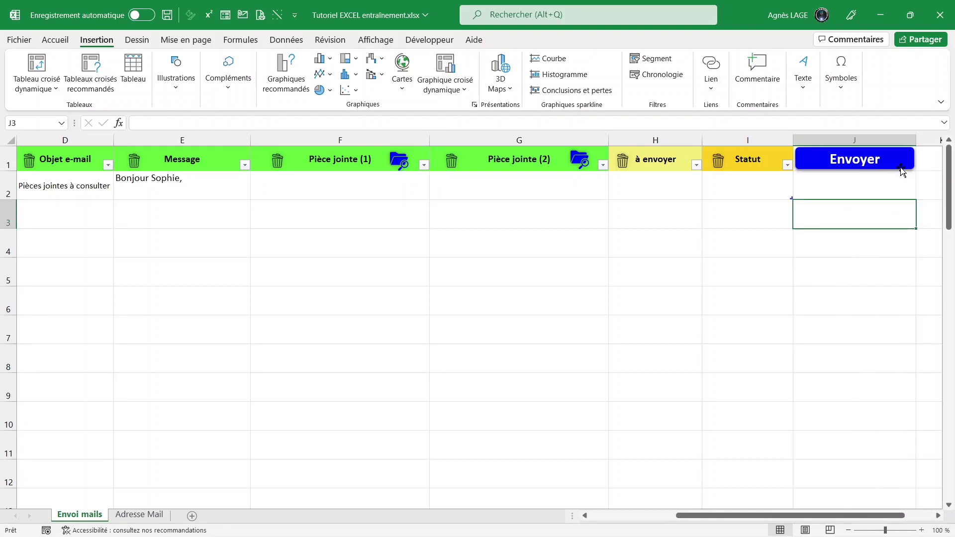
{"action": "left_click", "coordinate": [902, 168]}
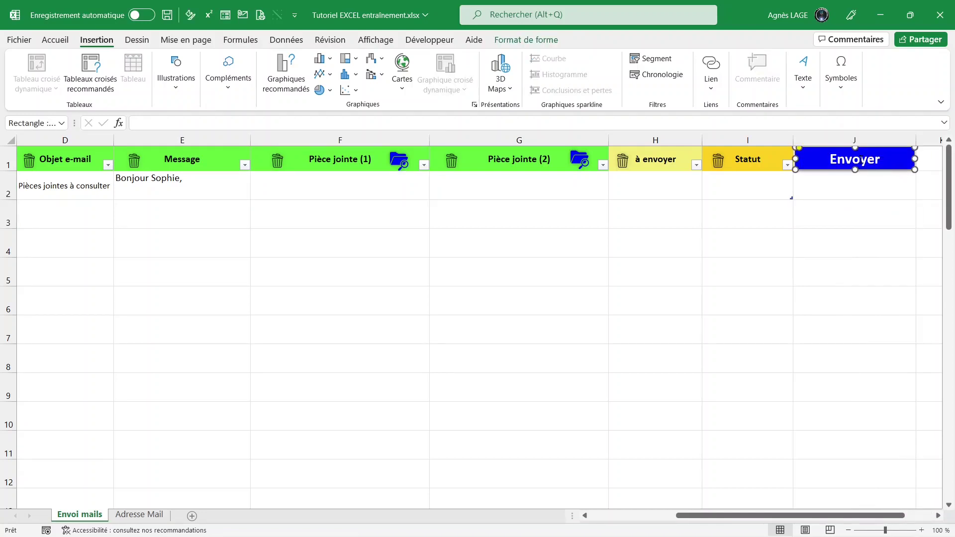
{"action": "key", "text": "ctrl+v"}
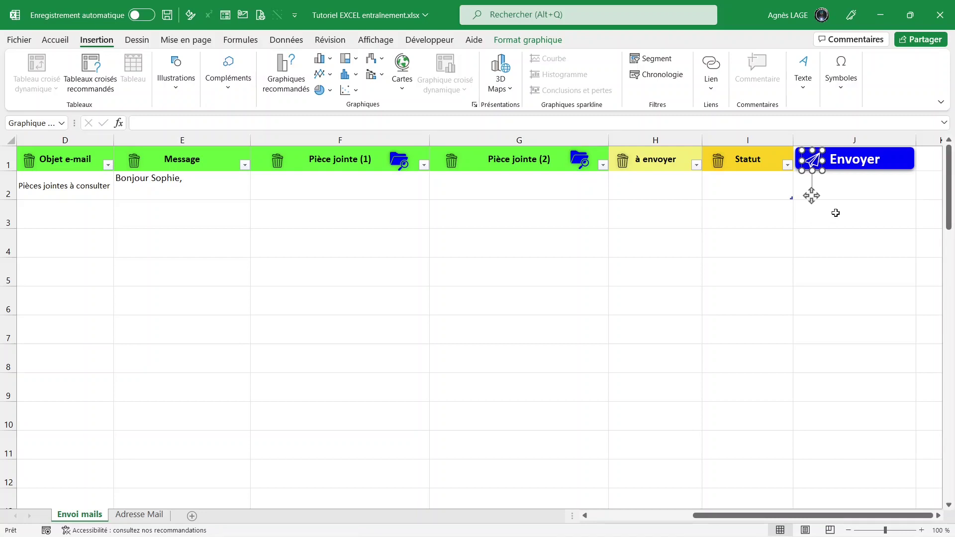
Step: Group the paper-plane icon with the Envoyer button into one shape
{"action": "key", "text": "ctrl"}
{"action": "left_click", "coordinate": [894, 168], "text": "ctrl"}
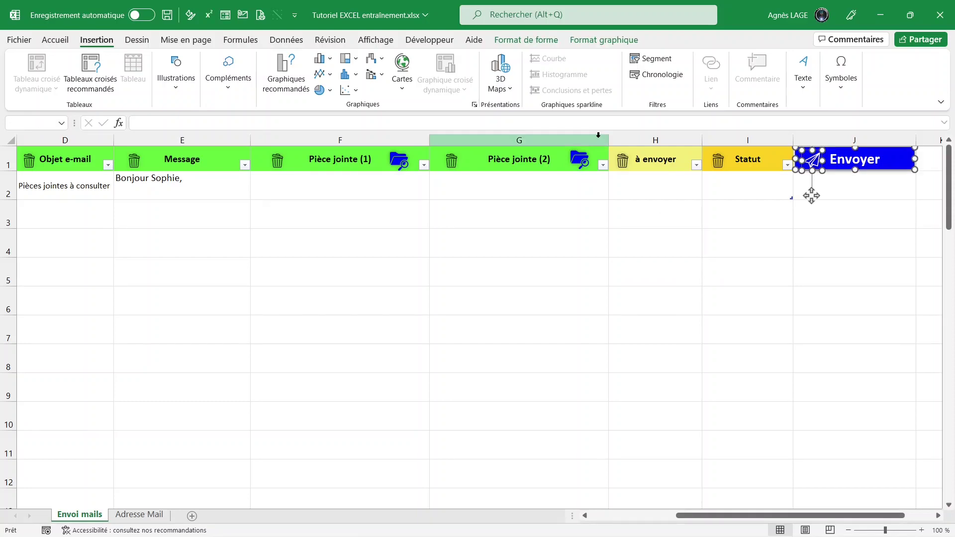
{"action": "left_click", "coordinate": [537, 46]}
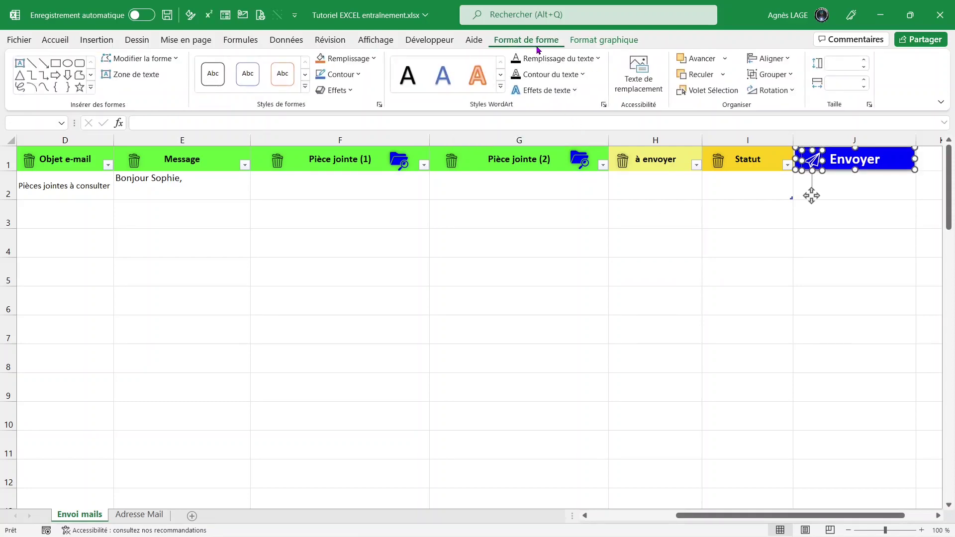
{"action": "left_click", "coordinate": [776, 80]}
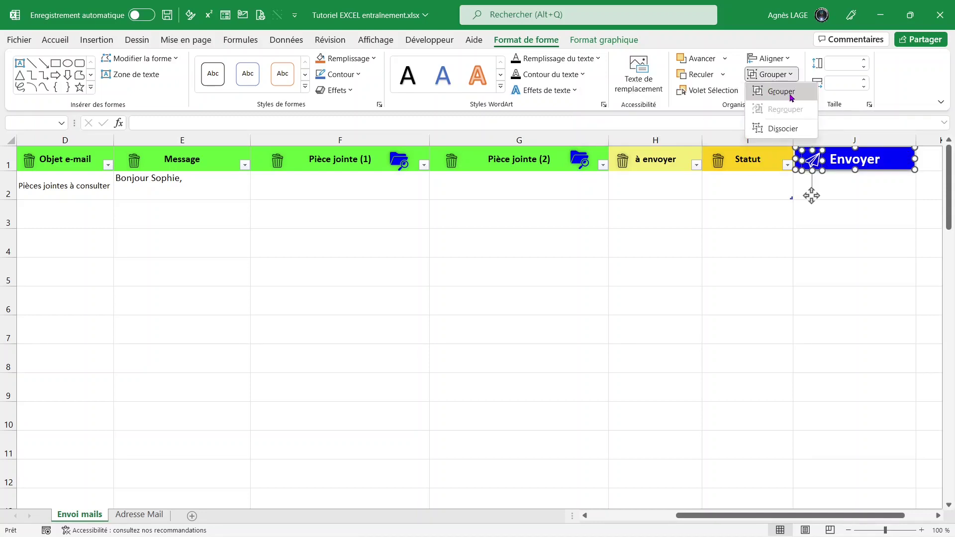
{"action": "left_click", "coordinate": [791, 98]}
{"action": "left_click", "coordinate": [842, 188]}
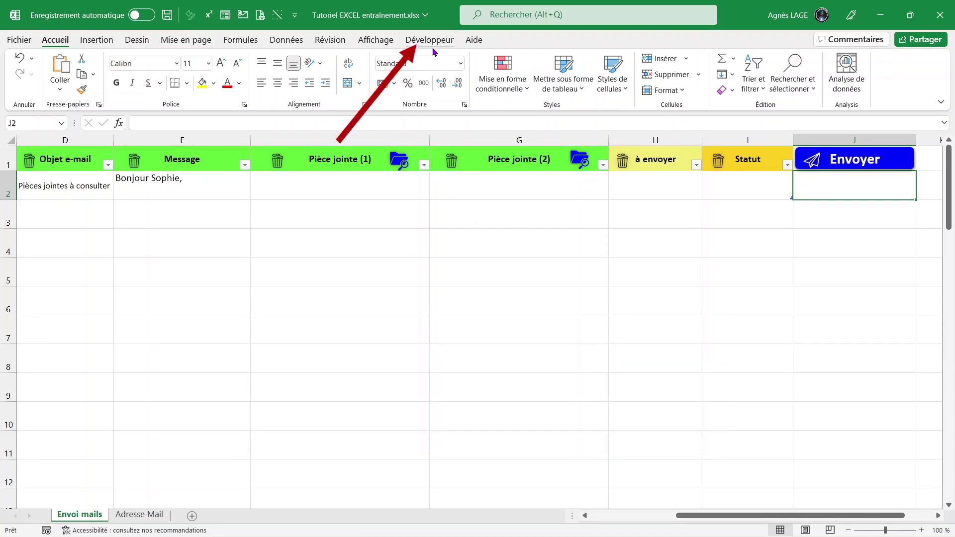
{"action": "left_click", "coordinate": [492, 106]}
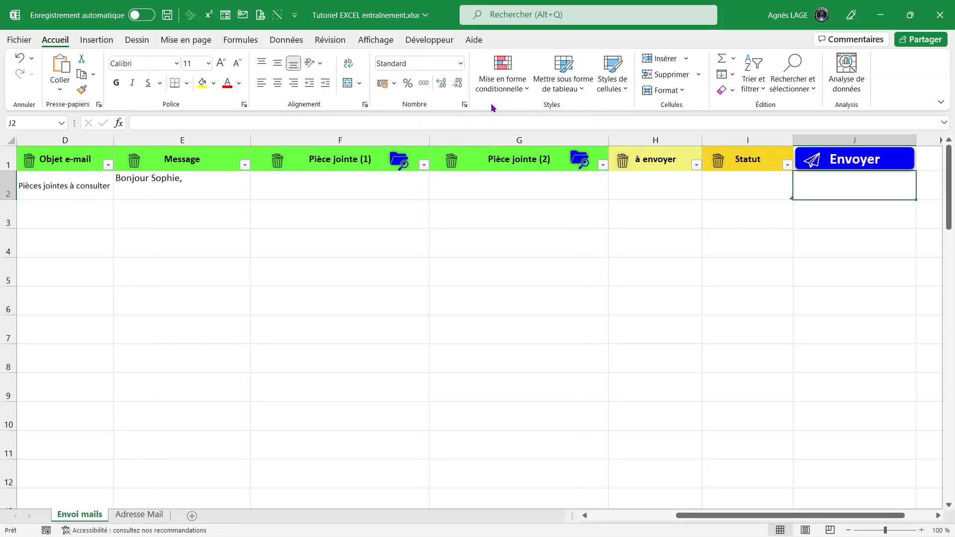
{"action": "right_click", "coordinate": [492, 106]}
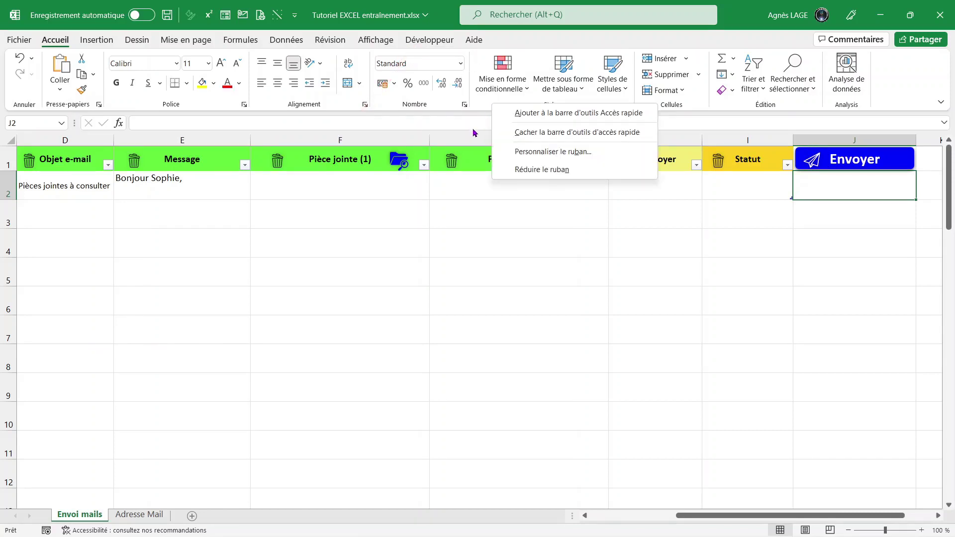
{"action": "left_click", "coordinate": [537, 159]}
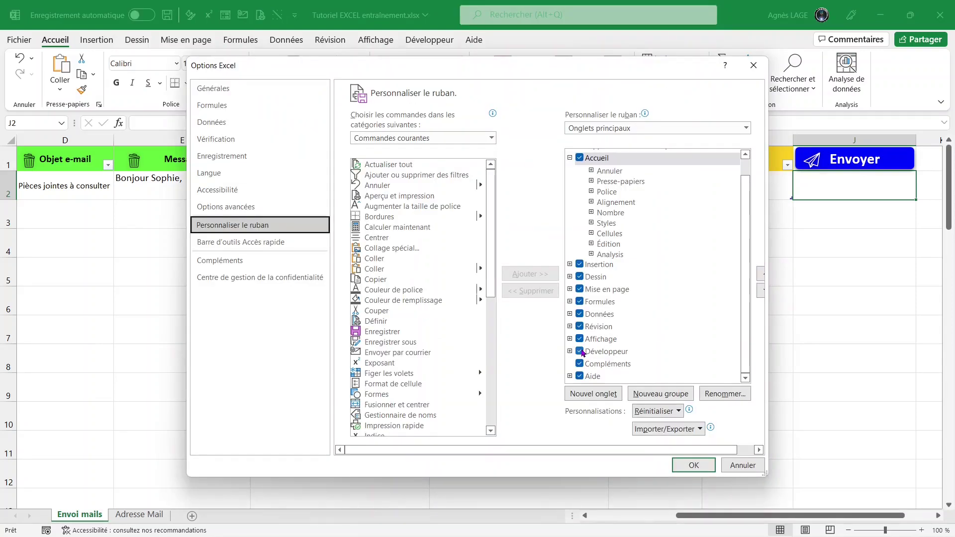
{"action": "left_click", "coordinate": [681, 465]}
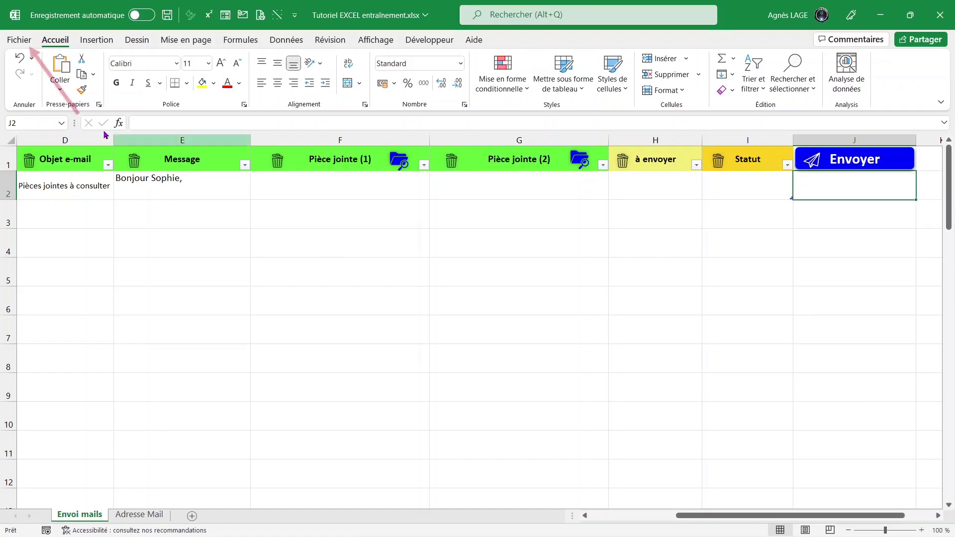
Step: Save to the desktop as Tutoriel EXCEL avec VBA.xlsm in macro-enabled workbook format
{"action": "left_click", "coordinate": [19, 40]}
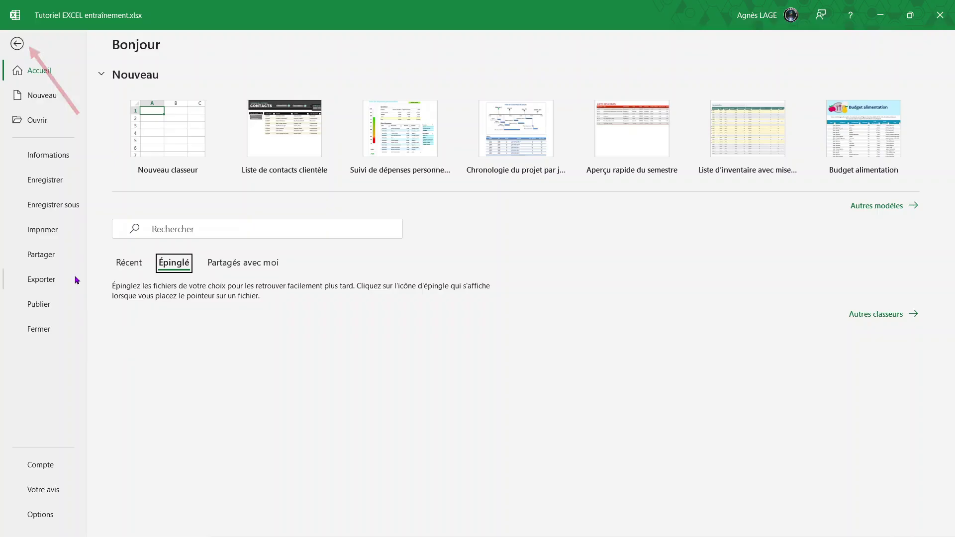
{"action": "left_click", "coordinate": [62, 209]}
{"action": "left_click", "coordinate": [163, 265]}
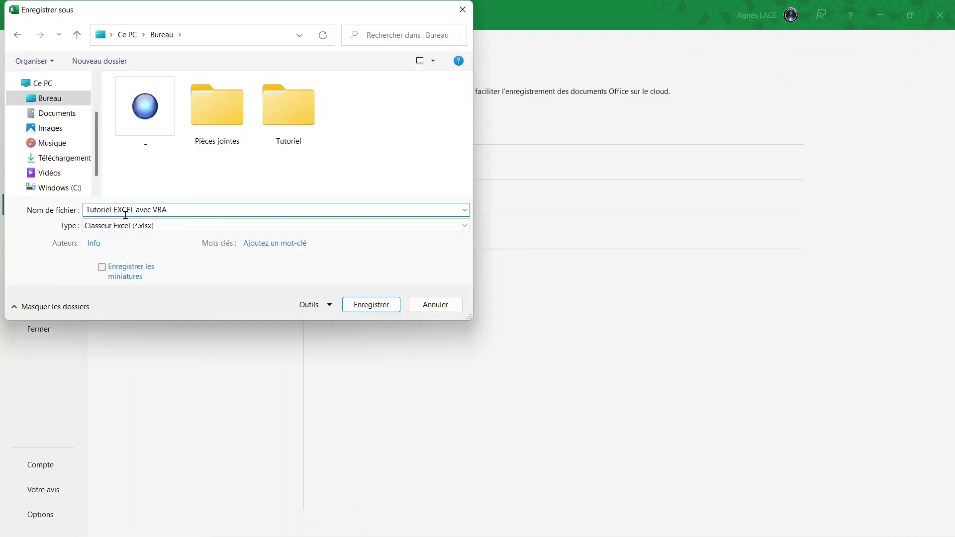
{"action": "left_click", "coordinate": [151, 214]}
{"action": "left_click", "coordinate": [171, 212]}
{"action": "left_click", "coordinate": [51, 101]}
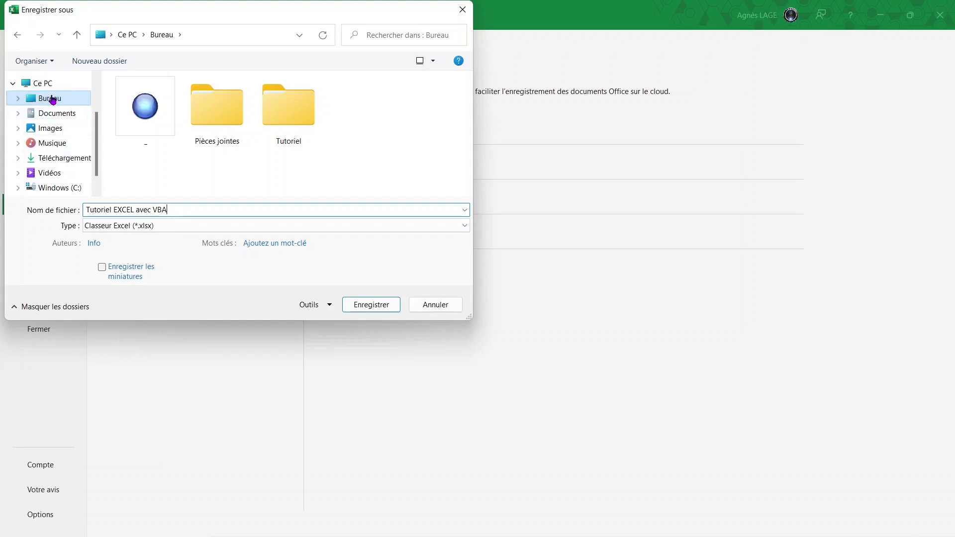
{"action": "left_click", "coordinate": [469, 229]}
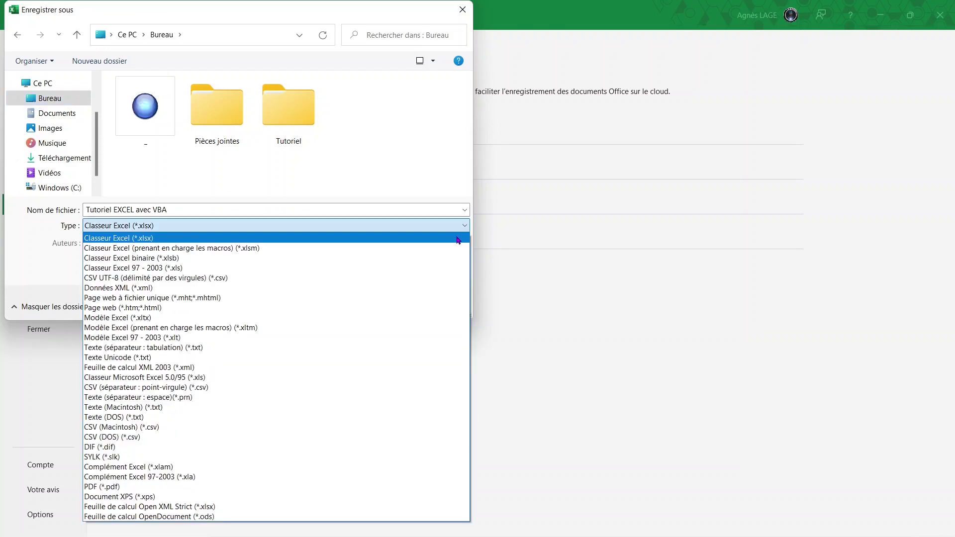
{"action": "left_click", "coordinate": [219, 249]}
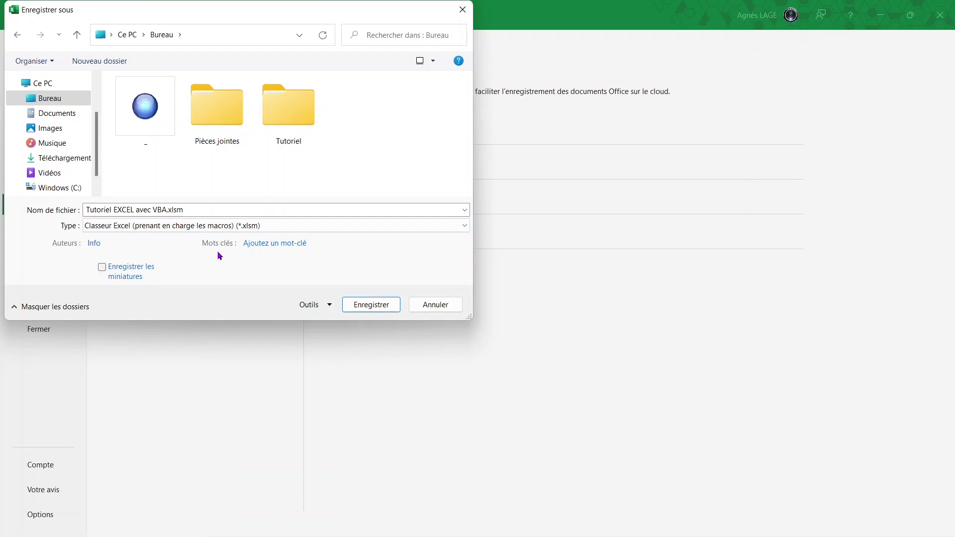
{"action": "left_click", "coordinate": [365, 306]}
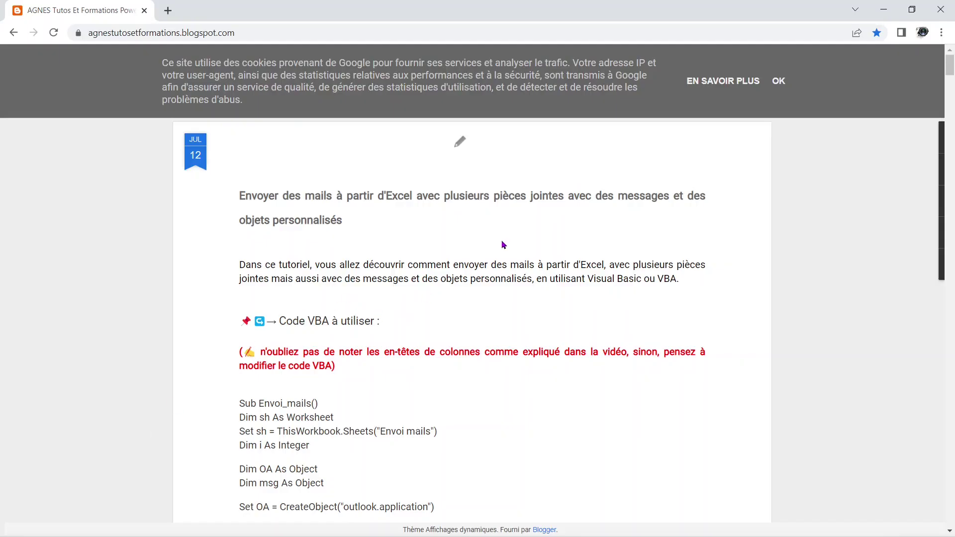
Step: Copy the blog post's code from Sub Envoi_mails to the last End Sub, then return to Excel
{"action": "left_click", "coordinate": [779, 83]}
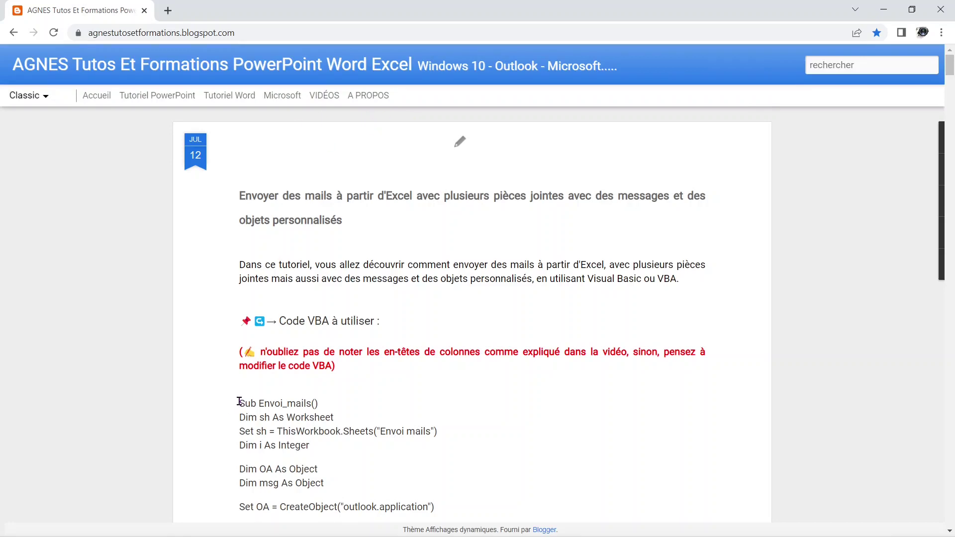
{"action": "left_click_drag", "start_coordinate": [239, 401], "coordinate": [292, 532]}
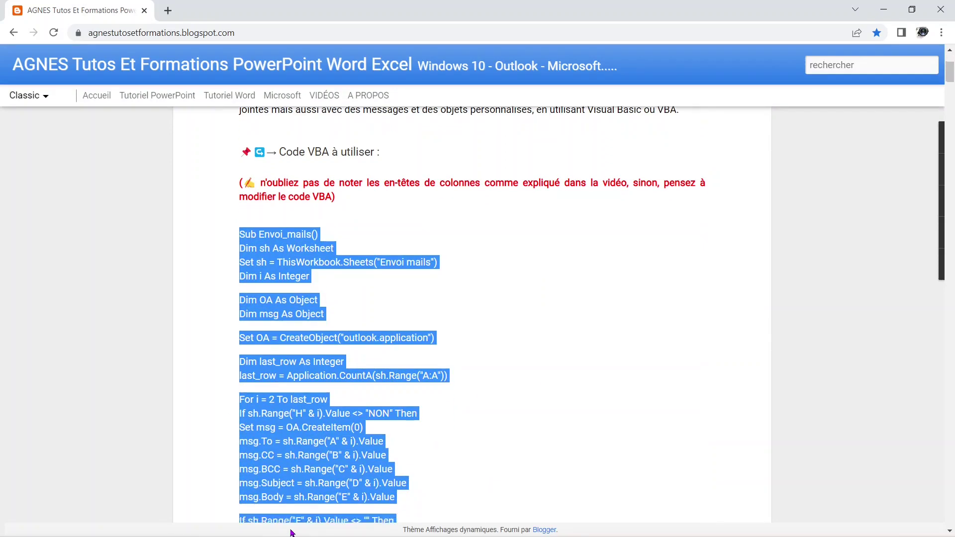
{"action": "left_click_drag", "start_coordinate": [292, 533], "coordinate": [294, 417]}
{"action": "key", "text": "ctrl+c"}
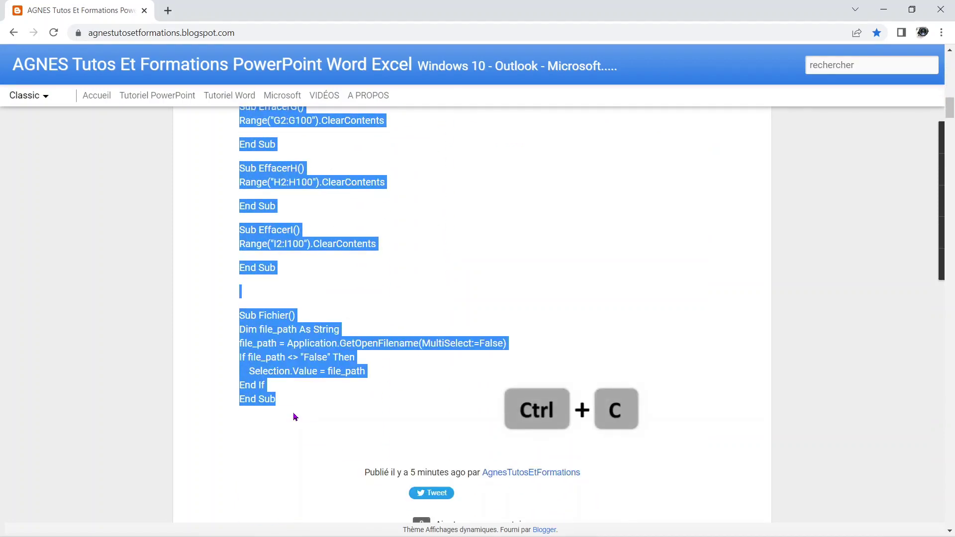
{"action": "left_click", "coordinate": [328, 412]}
{"action": "key", "text": "alt+Tab"}
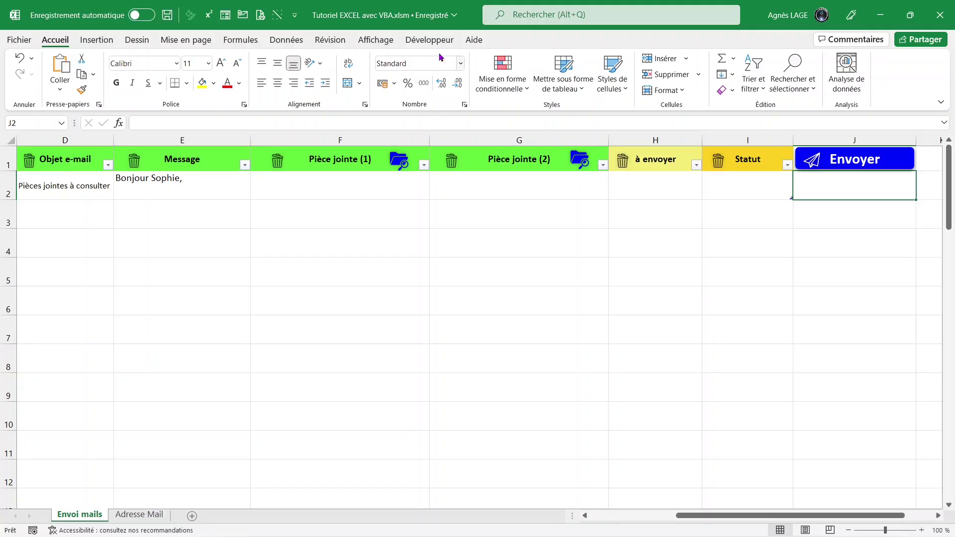
Step: In the VBA editor, reference the Microsoft Office 16.0 Access Database Engine Object Library
{"action": "left_click", "coordinate": [430, 40]}
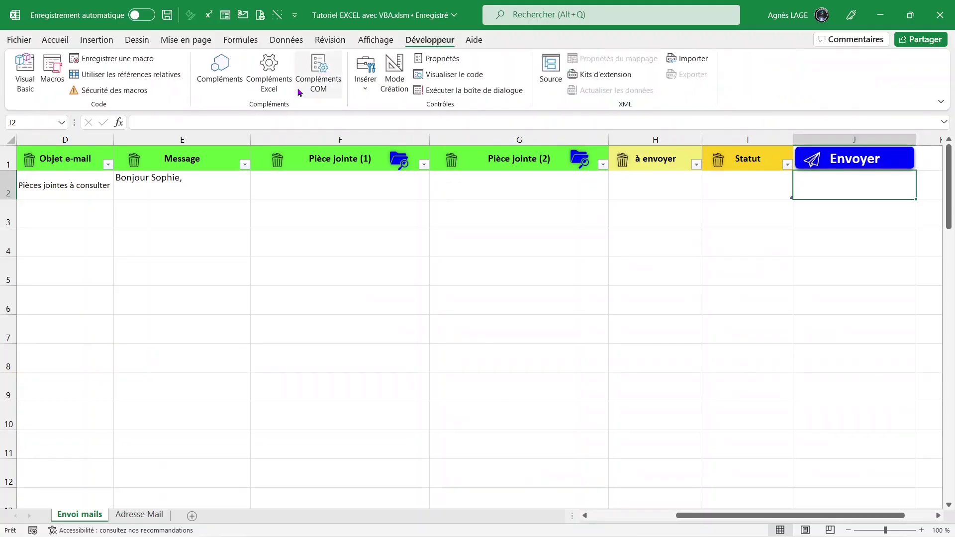
{"action": "left_click", "coordinate": [32, 75]}
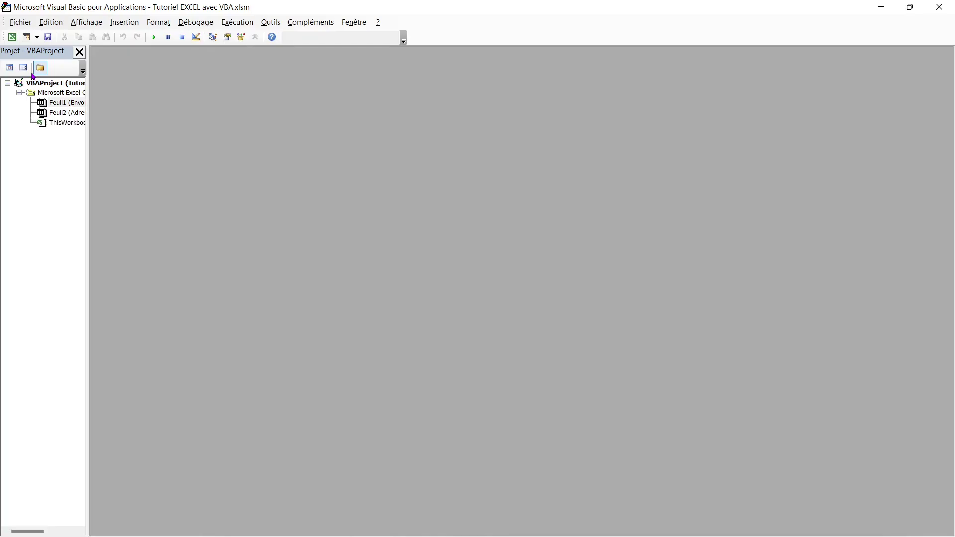
{"action": "left_click", "coordinate": [266, 26]}
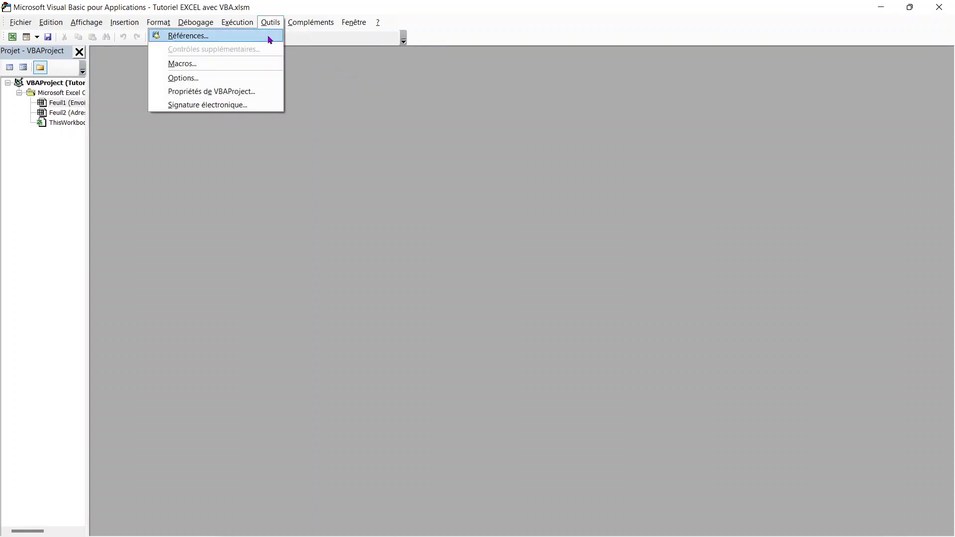
{"action": "left_click", "coordinate": [269, 36]}
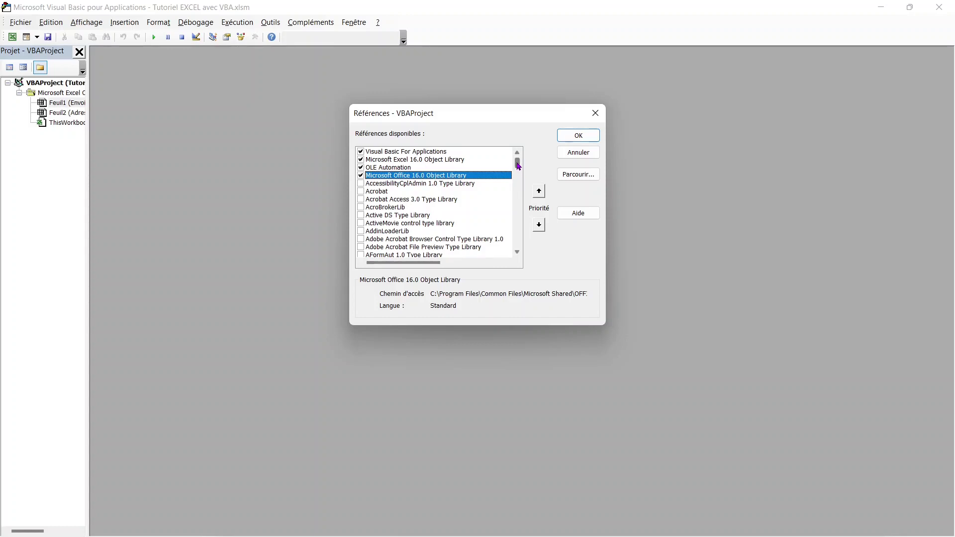
{"action": "left_click_drag", "start_coordinate": [518, 165], "coordinate": [518, 200]}
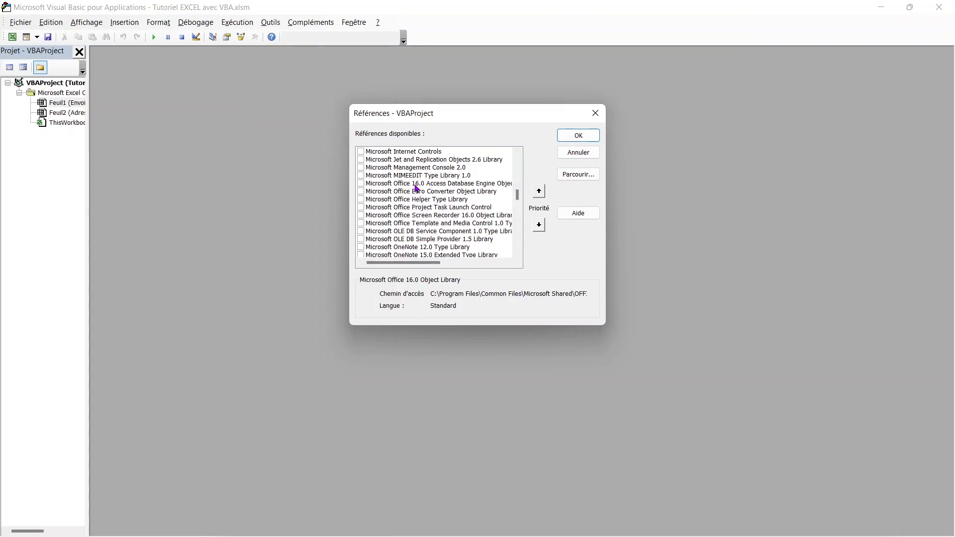
{"action": "left_click", "coordinate": [361, 184]}
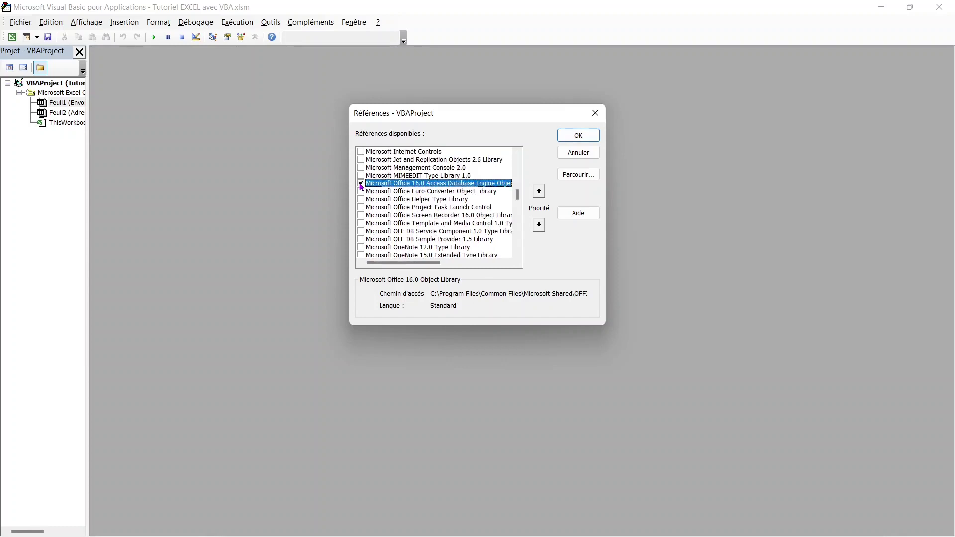
{"action": "left_click", "coordinate": [573, 137]}
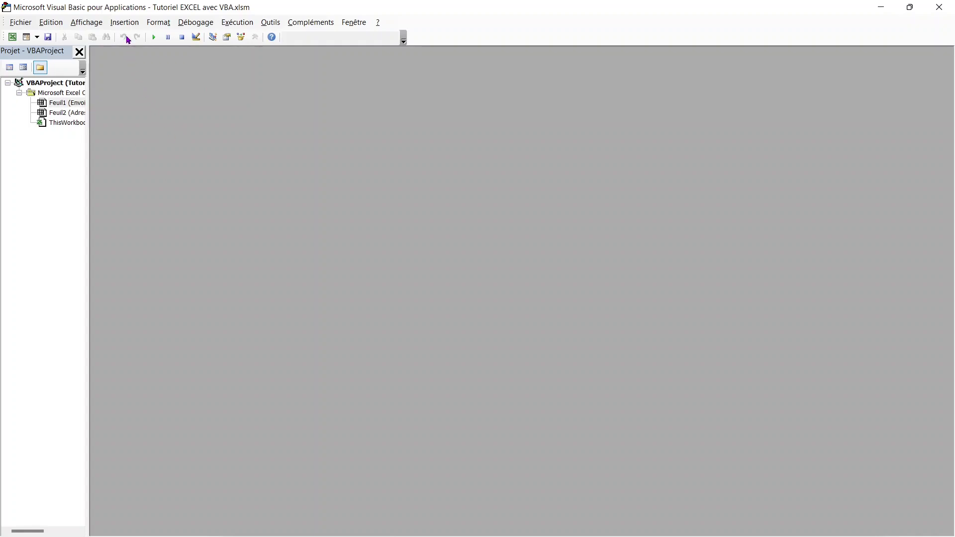
Step: Insert Module1 and paste the Envoi_mails, EffacerD–EffacerI and Fichier macros into it
{"action": "left_click", "coordinate": [124, 30]}
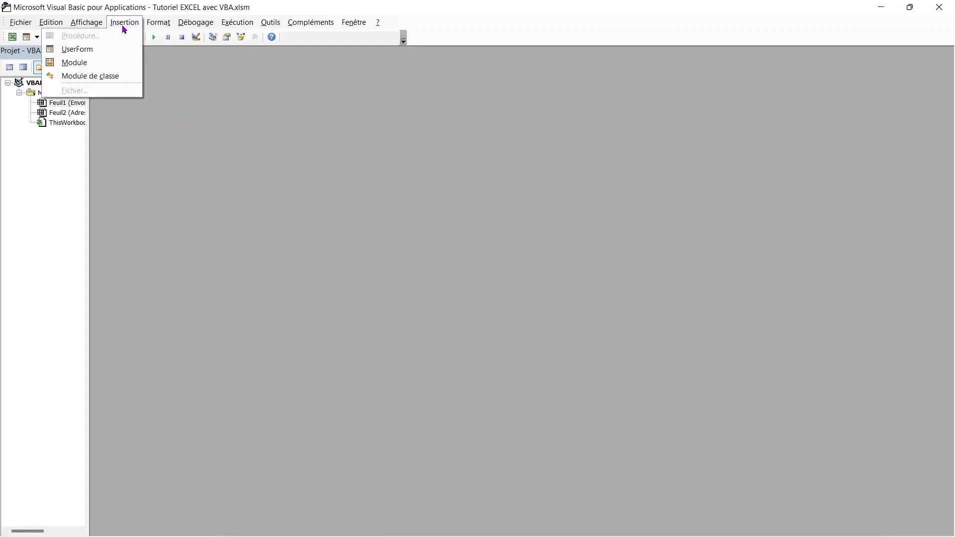
{"action": "left_click", "coordinate": [88, 68]}
{"action": "key", "text": "ctrl+v"}
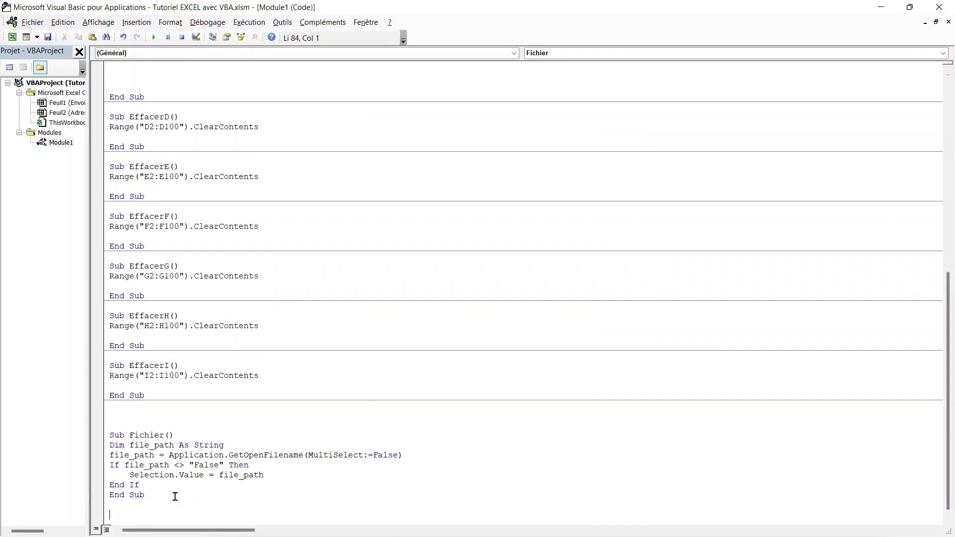
{"action": "scroll", "coordinate": [337, 374], "scroll_direction": "up", "scroll_amount": 5}
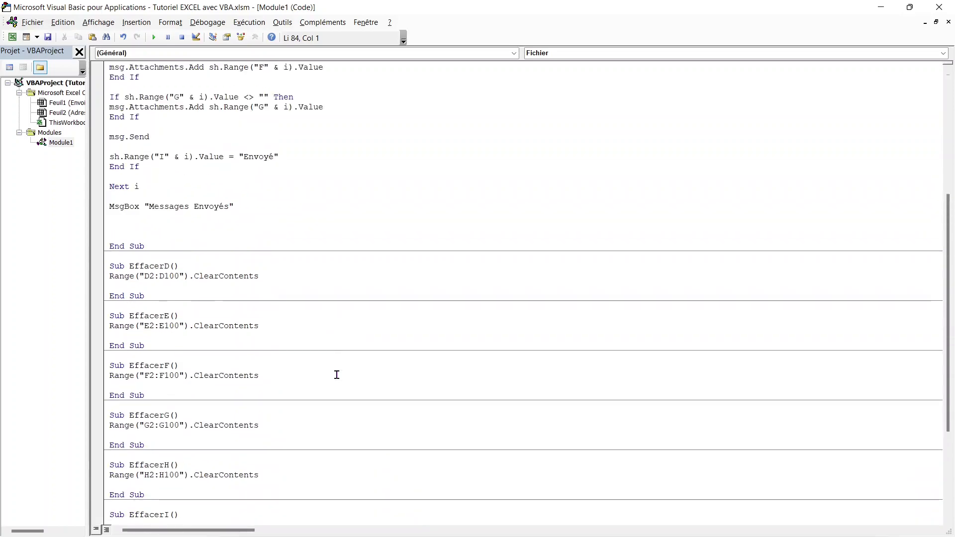
{"action": "scroll", "coordinate": [336, 374], "scroll_direction": "up", "scroll_amount": 4}
{"action": "scroll", "coordinate": [337, 374], "scroll_direction": "up", "scroll_amount": 1}
{"action": "scroll", "coordinate": [337, 375], "scroll_direction": "up", "scroll_amount": 3}
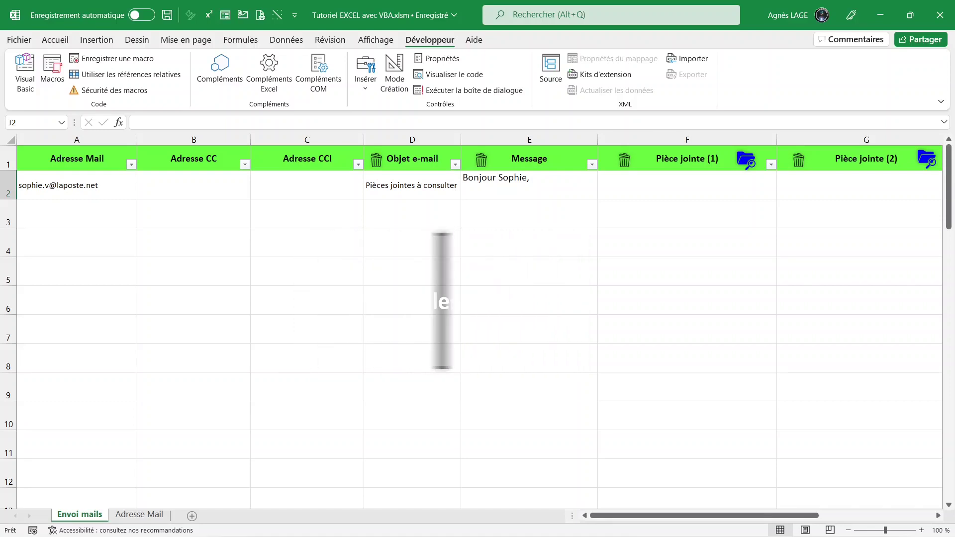
Step: Assign the Envoi_mails macro from Ce classeur to the grouped Envoyer button
{"action": "scroll", "coordinate": [842, 294], "scroll_direction": "right", "scroll_amount": 1}
{"action": "scroll", "coordinate": [842, 294], "scroll_direction": "right", "scroll_amount": 4}
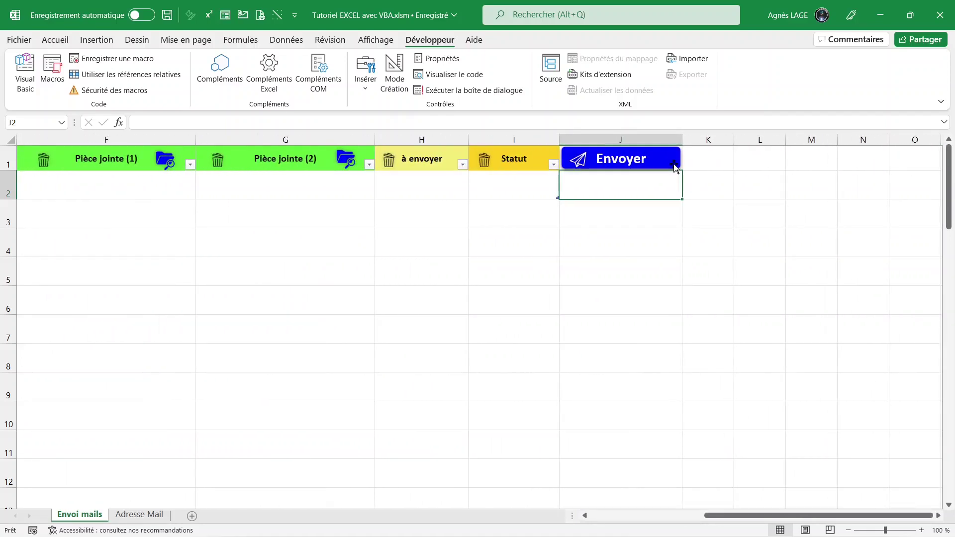
{"action": "left_click", "coordinate": [675, 167]}
{"action": "right_click", "coordinate": [675, 168]}
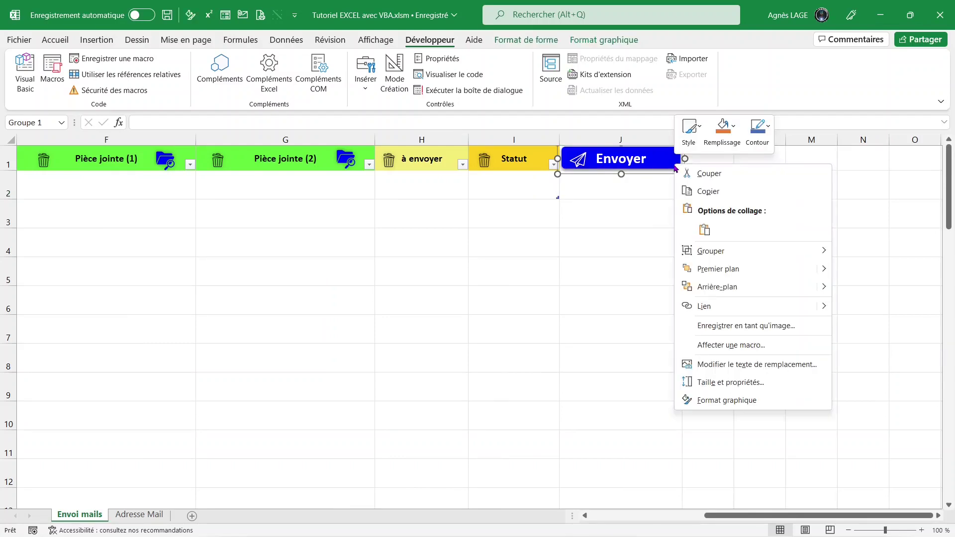
{"action": "left_click", "coordinate": [724, 345]}
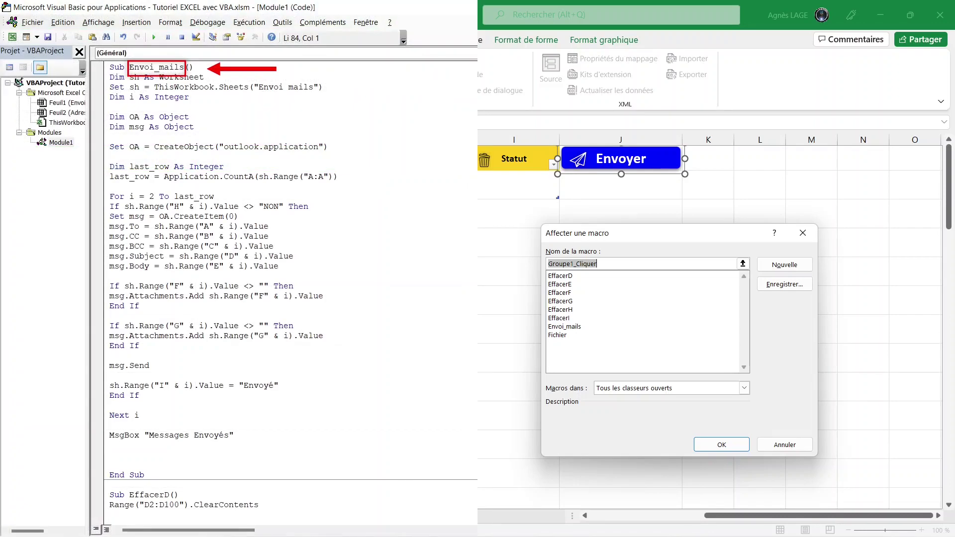
{"action": "left_click", "coordinate": [575, 327]}
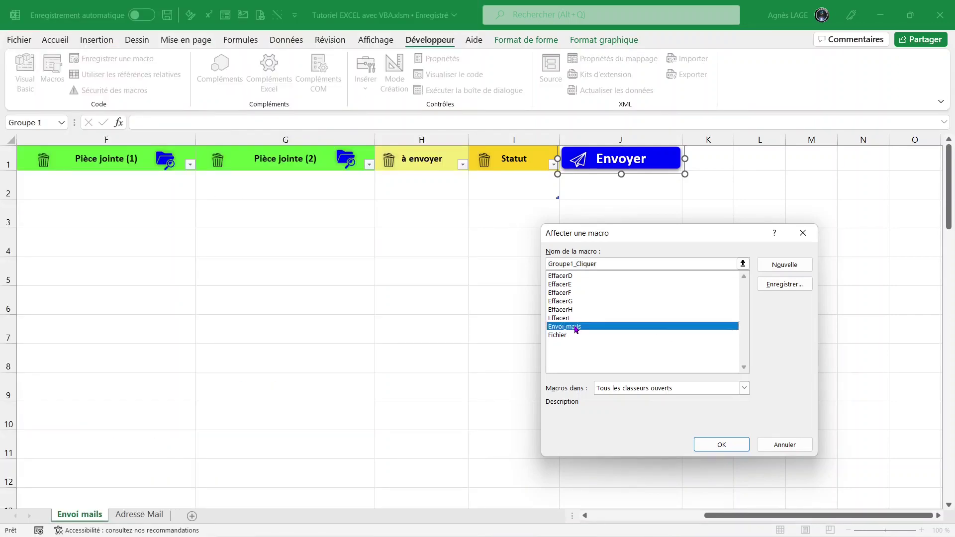
{"action": "left_click", "coordinate": [748, 391]}
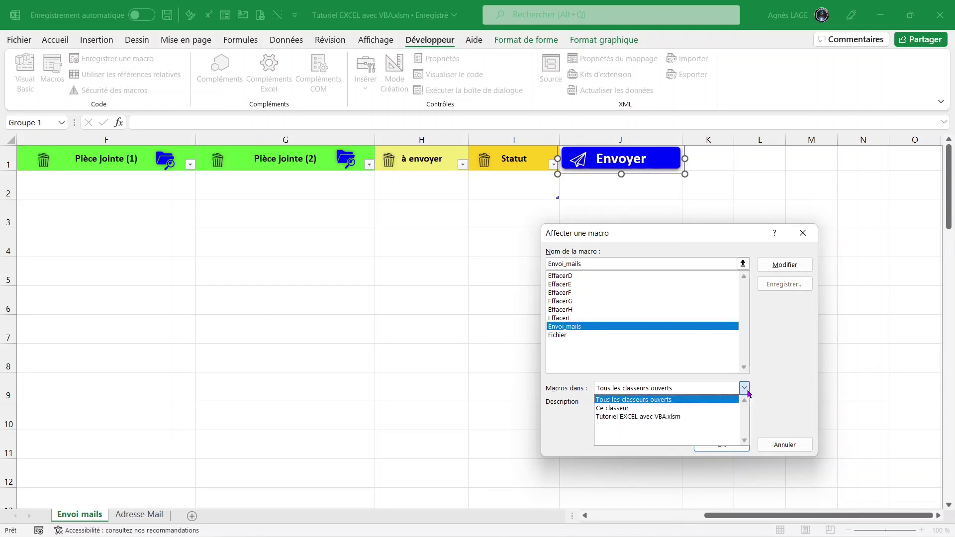
{"action": "left_click", "coordinate": [624, 410]}
{"action": "left_click", "coordinate": [705, 443]}
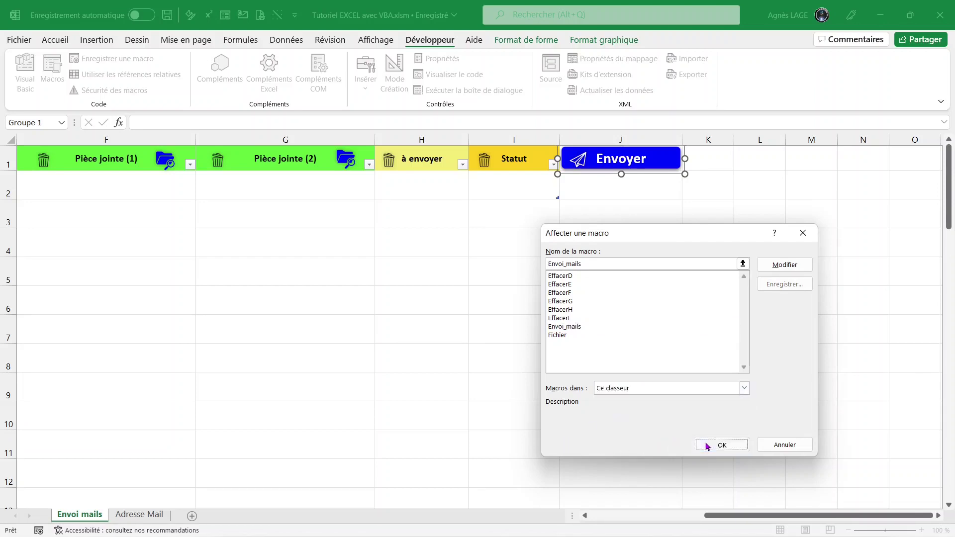
{"action": "scroll", "coordinate": [226, 305], "scroll_direction": "left", "scroll_amount": 1}
Step: Assign the EffacerD macro to the trash icon in the Objet e-mail header
{"action": "scroll", "coordinate": [226, 305], "scroll_direction": "left", "scroll_amount": 1}
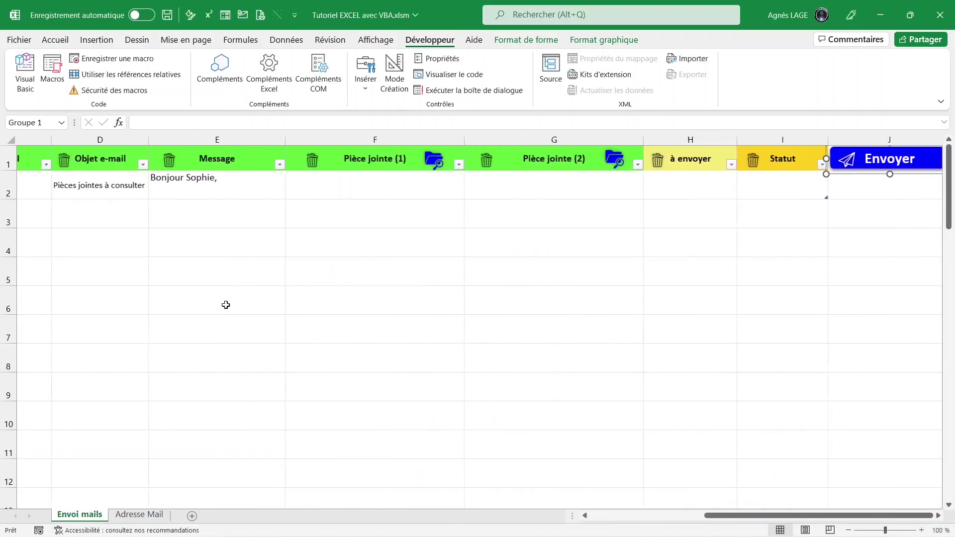
{"action": "scroll", "coordinate": [226, 305], "scroll_direction": "left", "scroll_amount": 1}
{"action": "scroll", "coordinate": [226, 305], "scroll_direction": "left", "scroll_amount": 1}
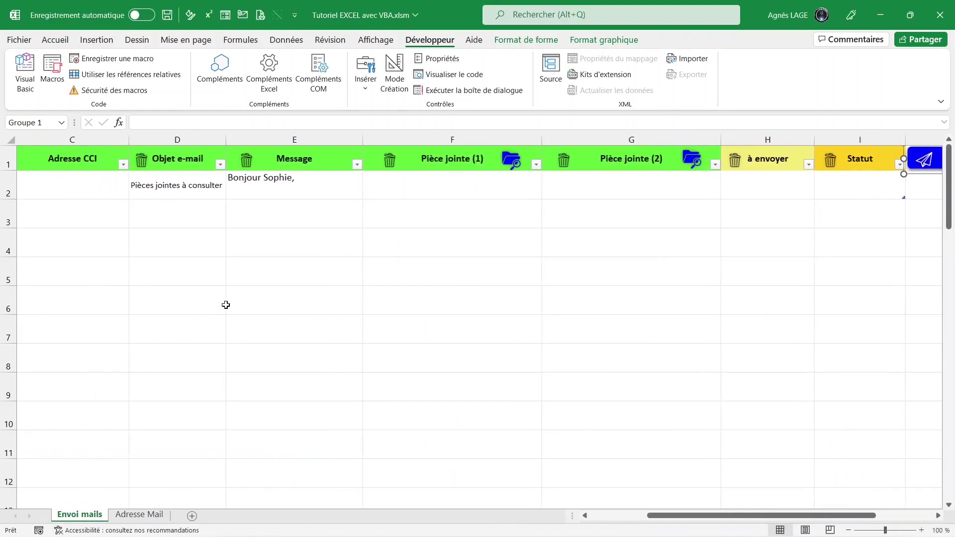
{"action": "left_click", "coordinate": [144, 163]}
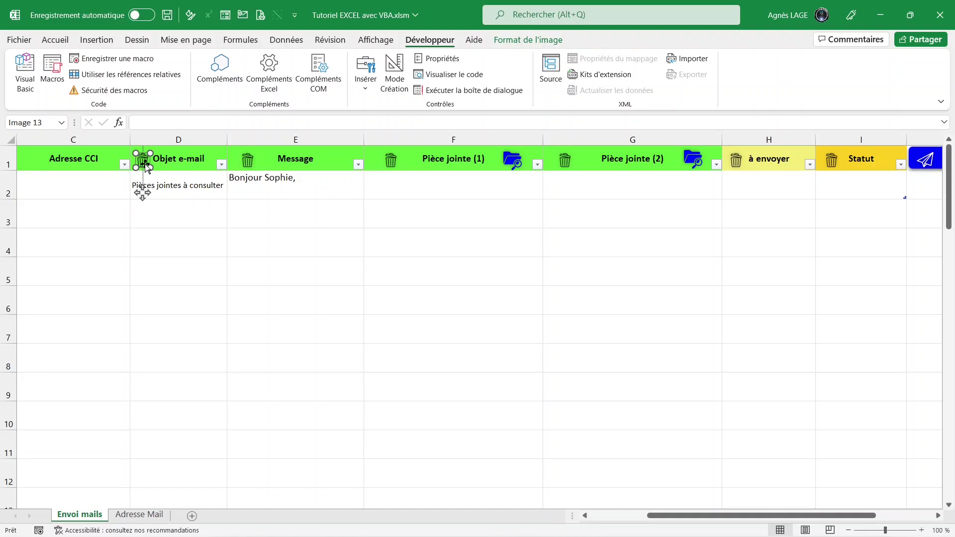
{"action": "right_click", "coordinate": [146, 166]}
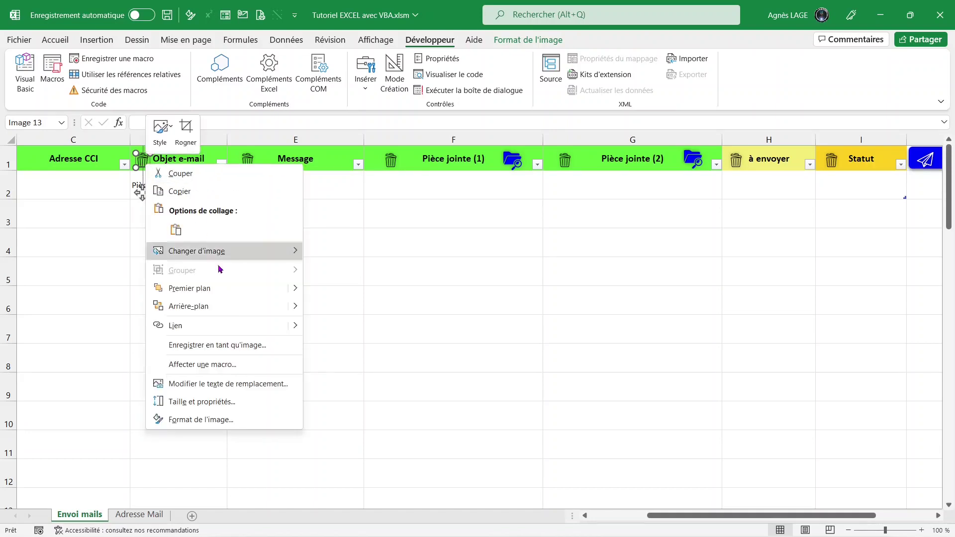
{"action": "left_click", "coordinate": [202, 365]}
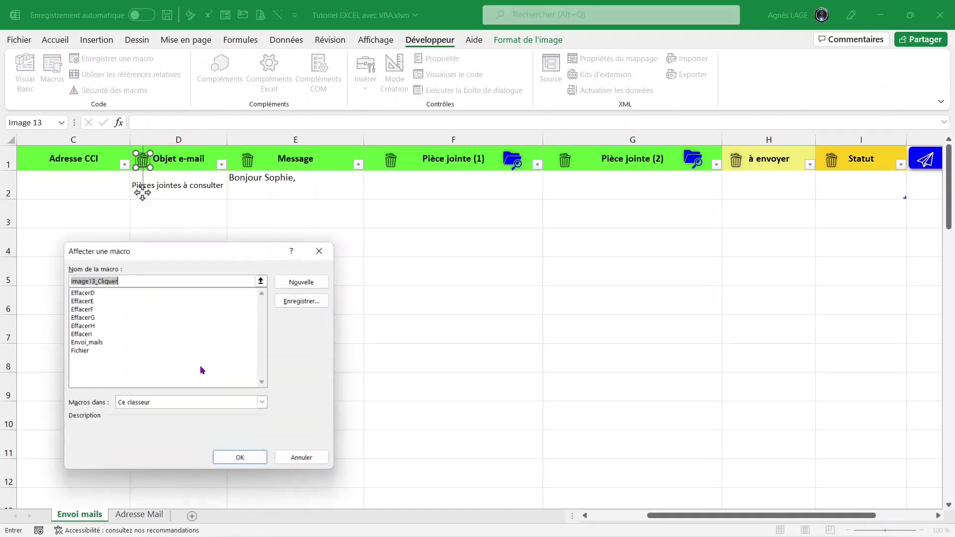
{"action": "left_click", "coordinate": [92, 294]}
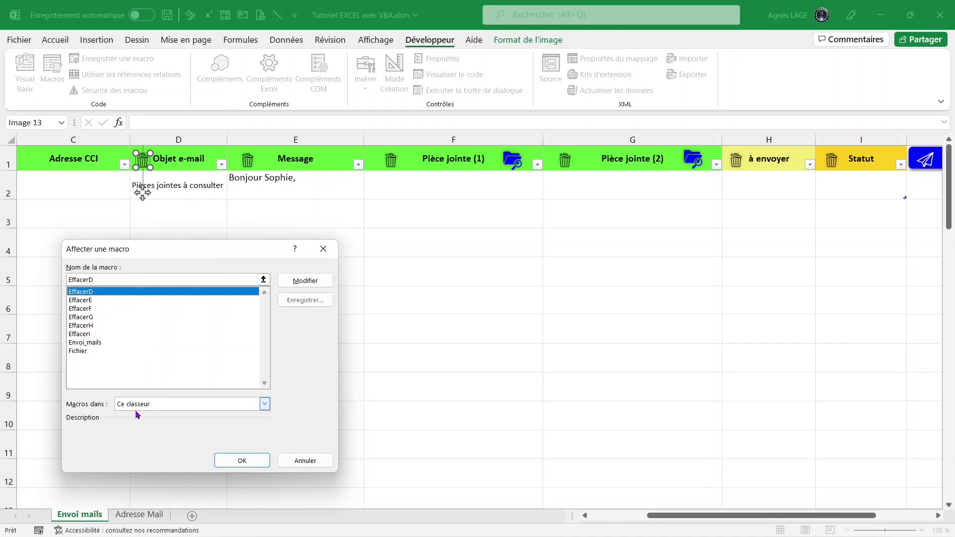
{"action": "left_click", "coordinate": [245, 460]}
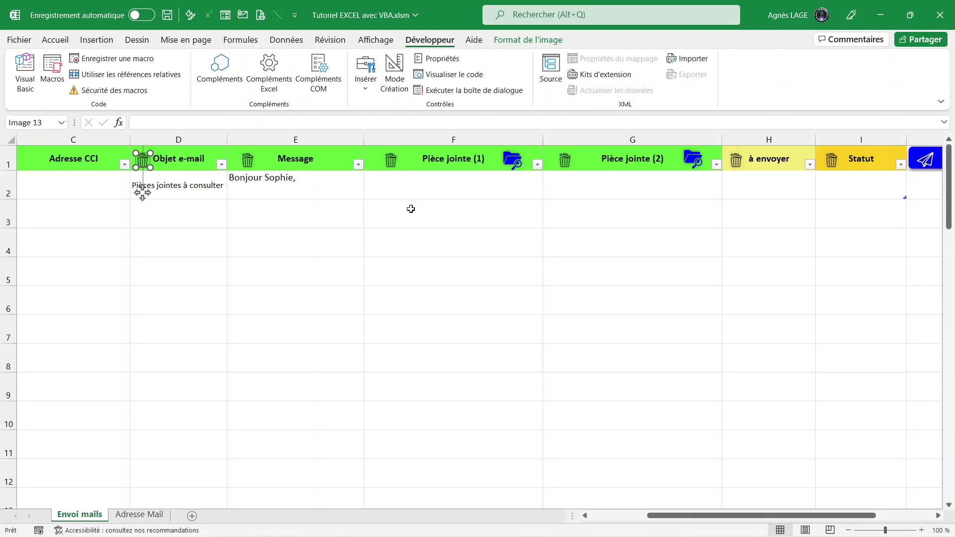
Step: Assign the EffacerE macro to the trash icon above the Message column
{"action": "left_click", "coordinate": [250, 165]}
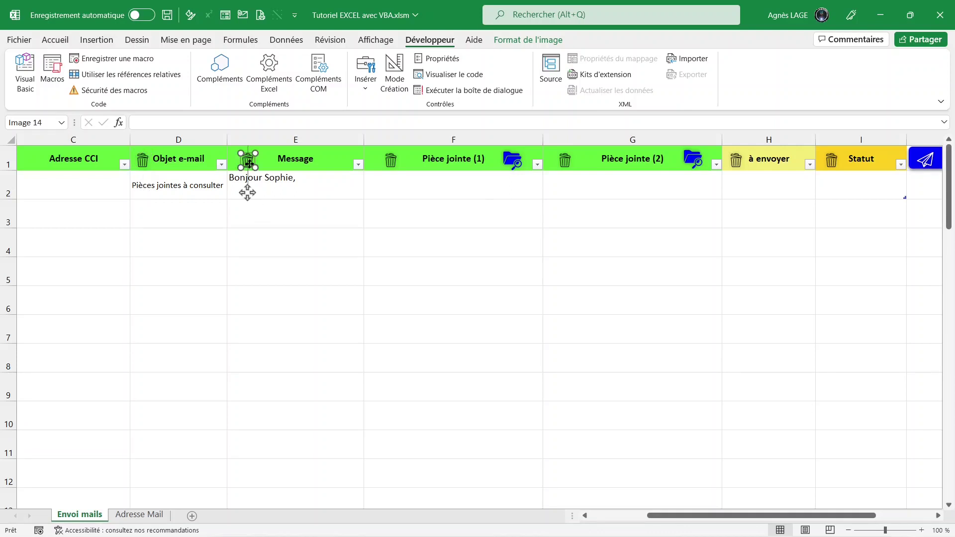
{"action": "right_click", "coordinate": [250, 166]}
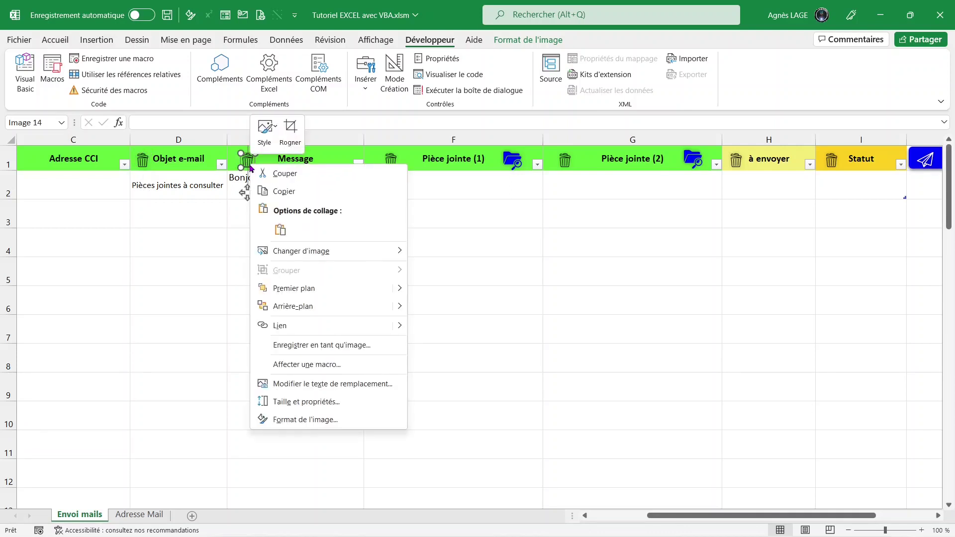
{"action": "left_click", "coordinate": [291, 366]}
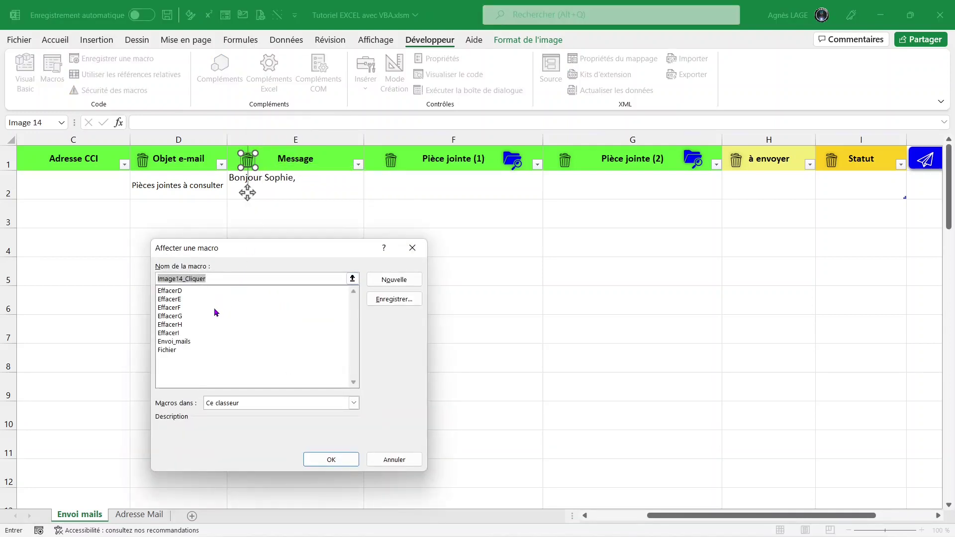
{"action": "left_click", "coordinate": [173, 300]}
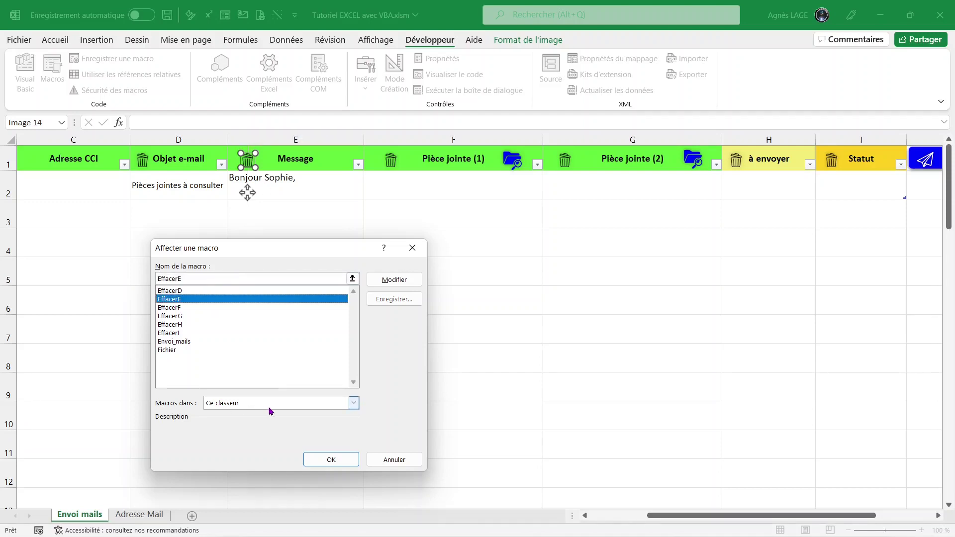
{"action": "left_click", "coordinate": [331, 459]}
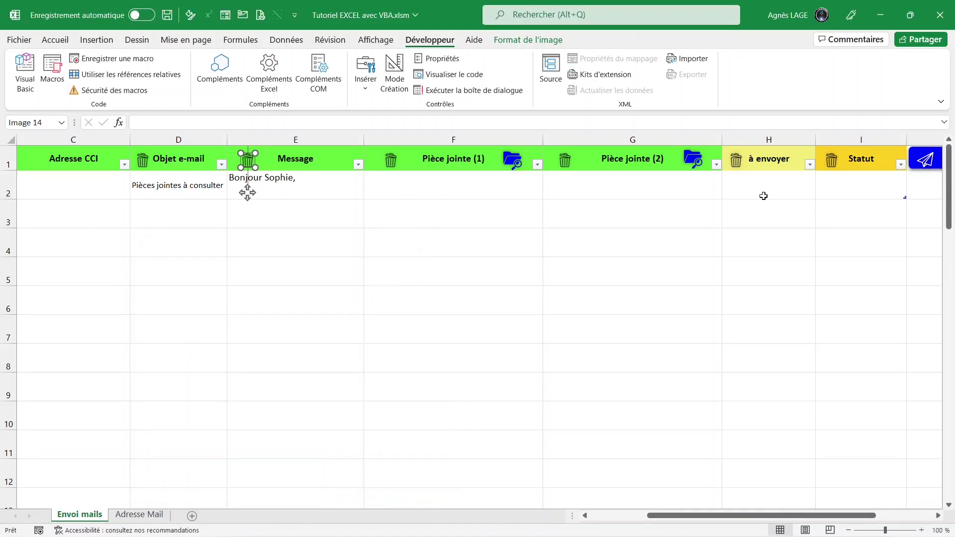
{"action": "key", "text": "Tab"}
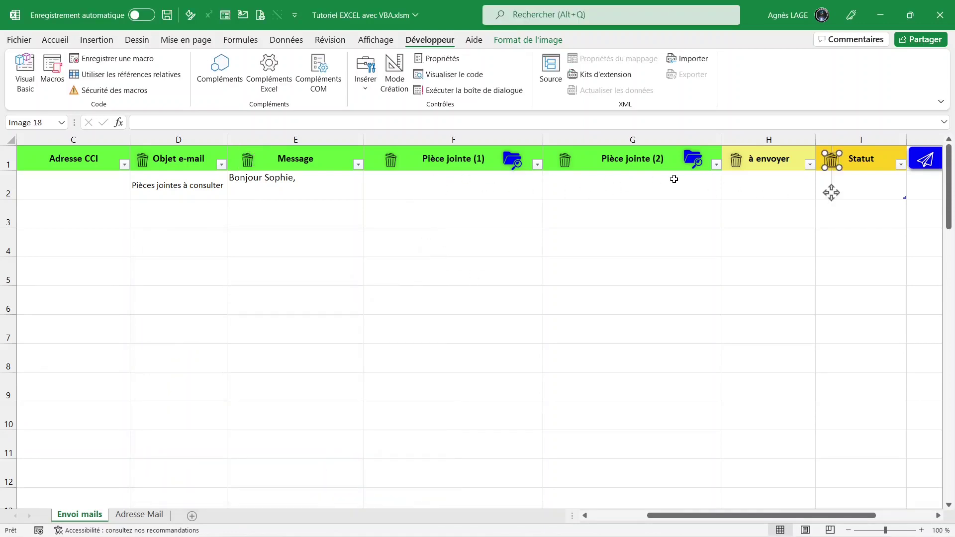
{"action": "left_click", "coordinate": [754, 186]}
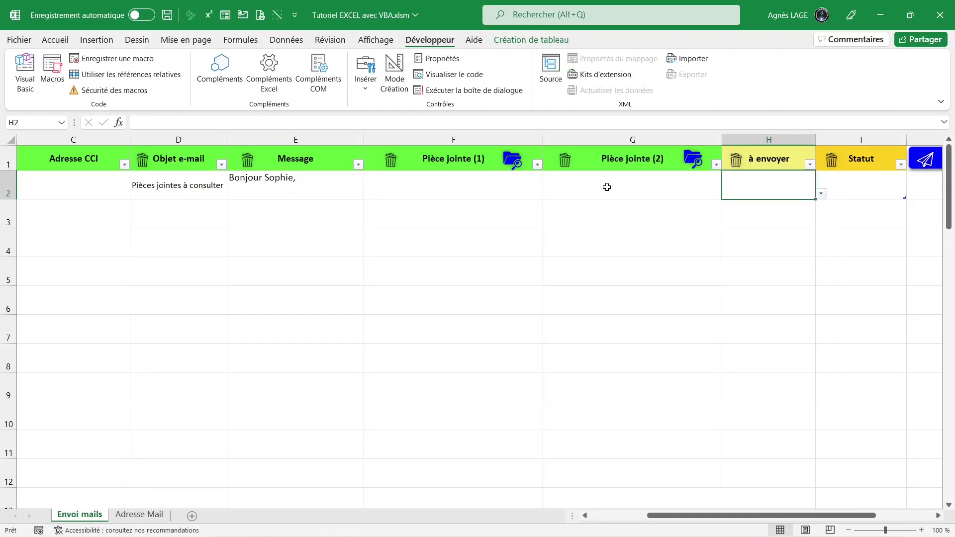
Step: Assign the Fichier macro to the folder icon beside Pièce jointe (1)
{"action": "left_click", "coordinate": [514, 164]}
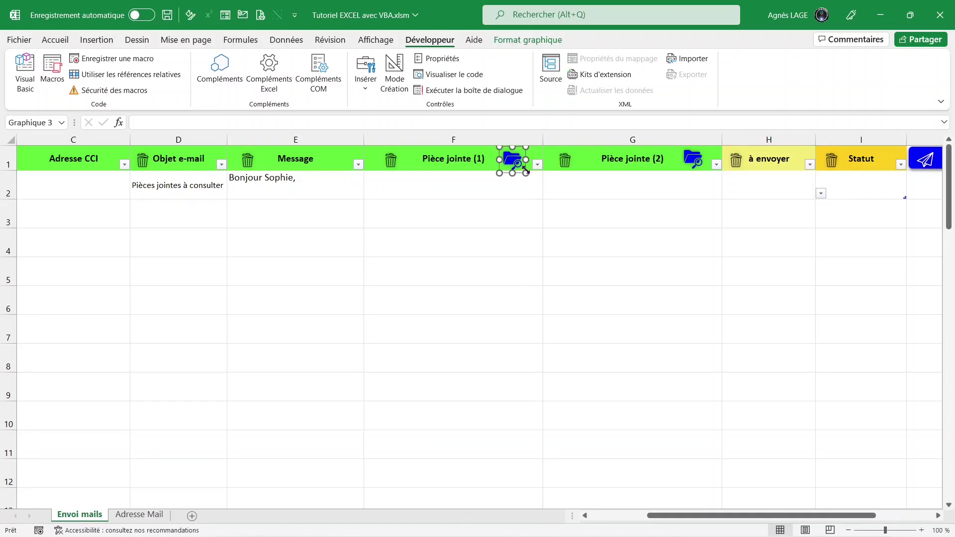
{"action": "right_click", "coordinate": [518, 168]}
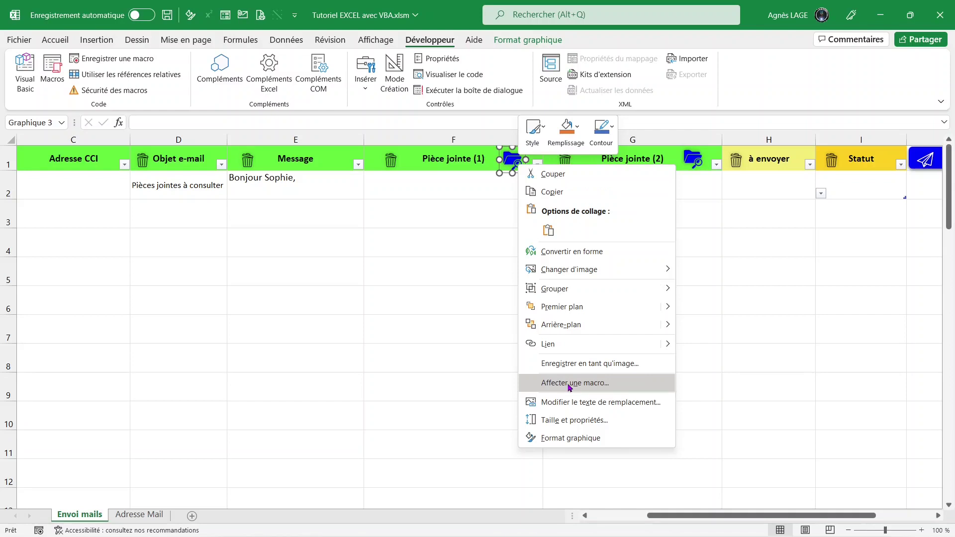
{"action": "left_click", "coordinate": [570, 383]}
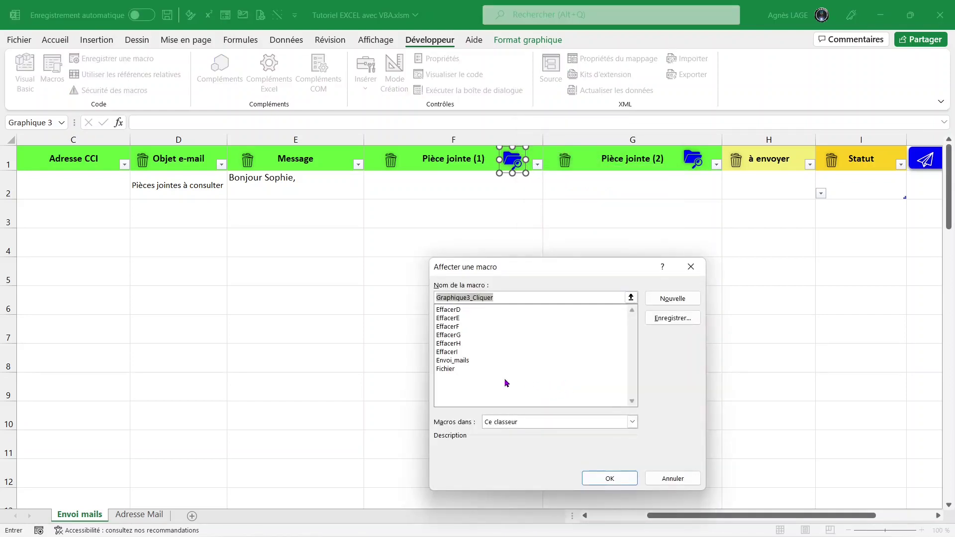
{"action": "left_click", "coordinate": [442, 369]}
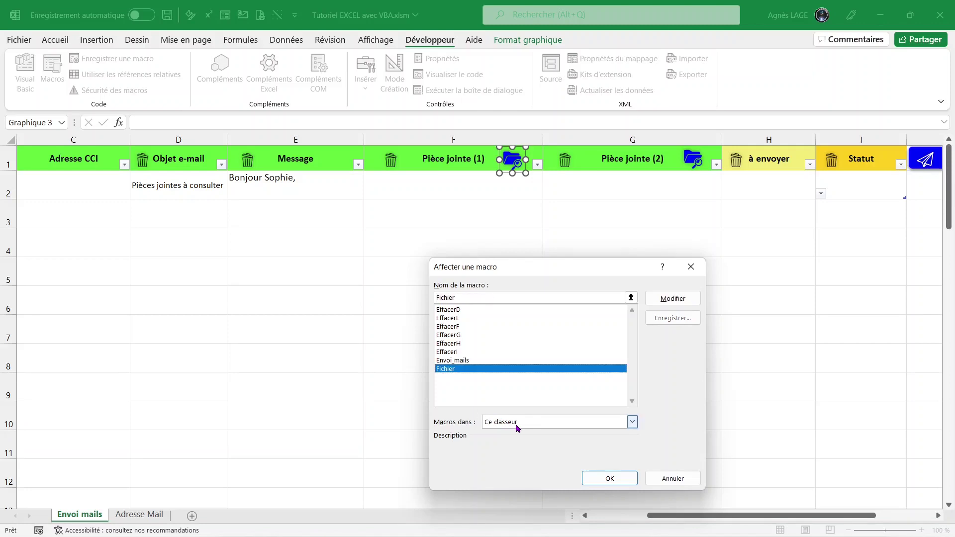
{"action": "left_click", "coordinate": [608, 478]}
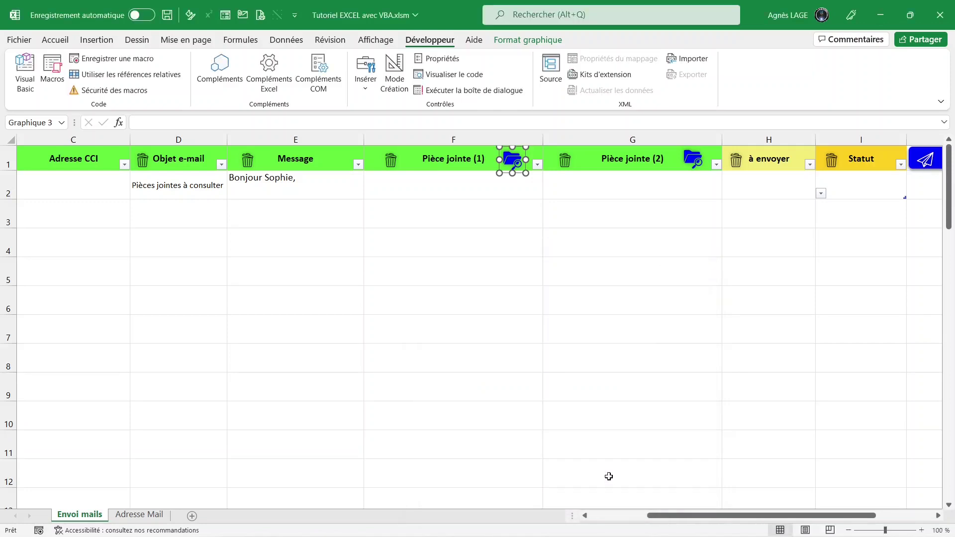
Step: Assign the Fichier macro to the folder icon beside Pièce jointe (2)
{"action": "left_click", "coordinate": [695, 165]}
{"action": "right_click", "coordinate": [696, 164]}
{"action": "left_click", "coordinate": [751, 378]}
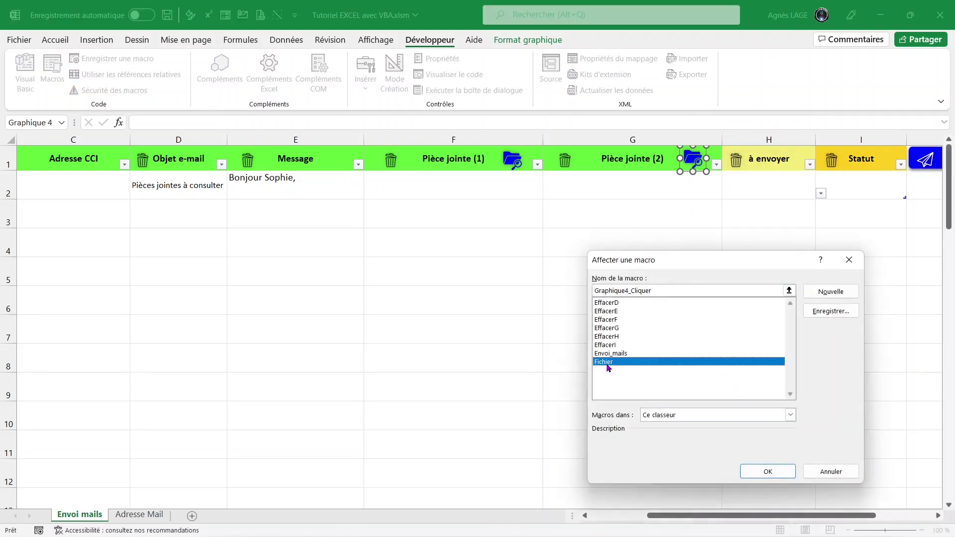
{"action": "left_click", "coordinate": [604, 362]}
{"action": "left_click", "coordinate": [766, 471]}
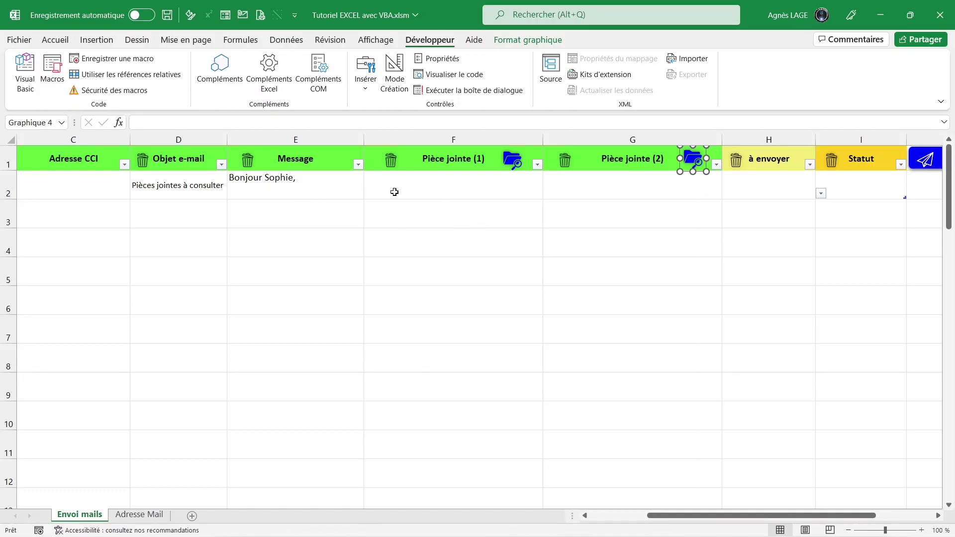
{"action": "left_click", "coordinate": [446, 189]}
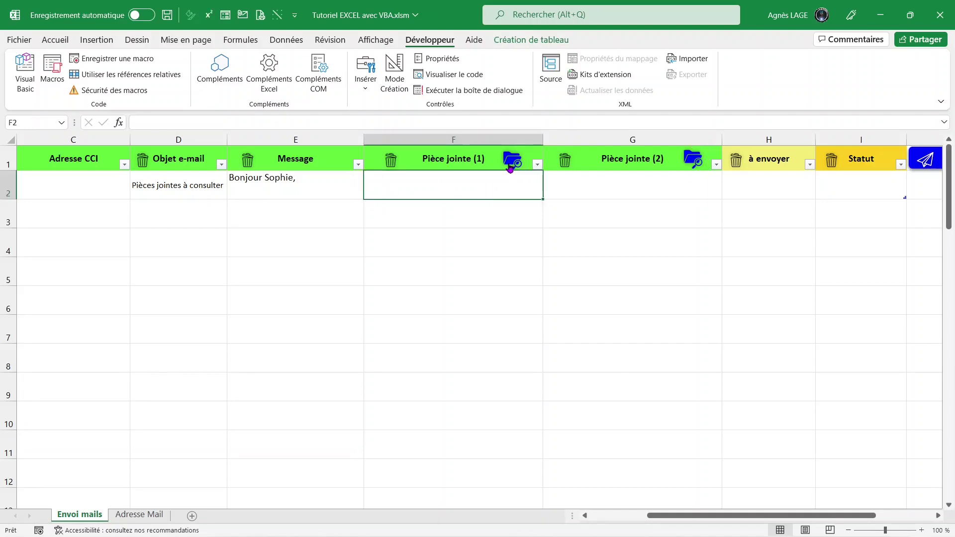
Step: Clear F2's Faux value and fill F2 with the Courrier électronique — Wikipédia.pdf path
{"action": "left_click", "coordinate": [510, 169]}
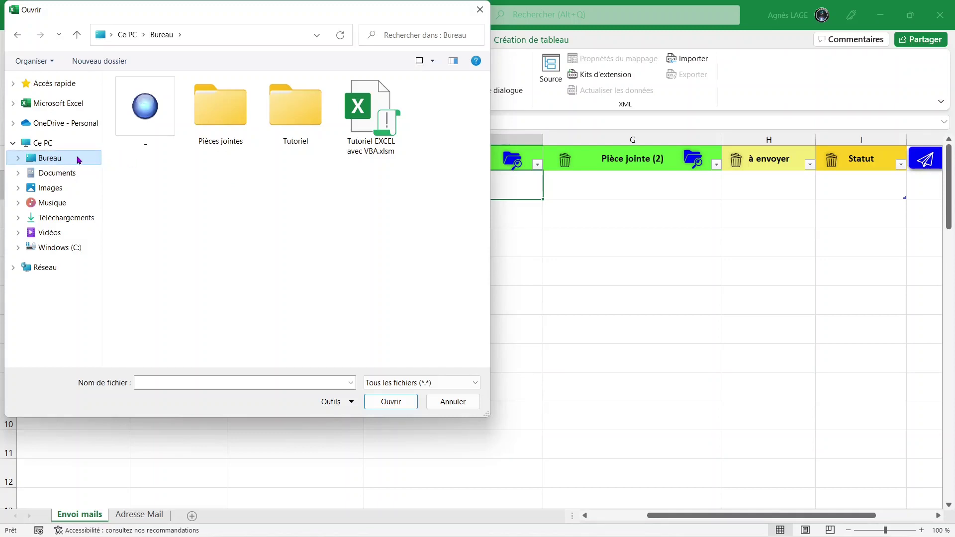
{"action": "double_click", "coordinate": [216, 123]}
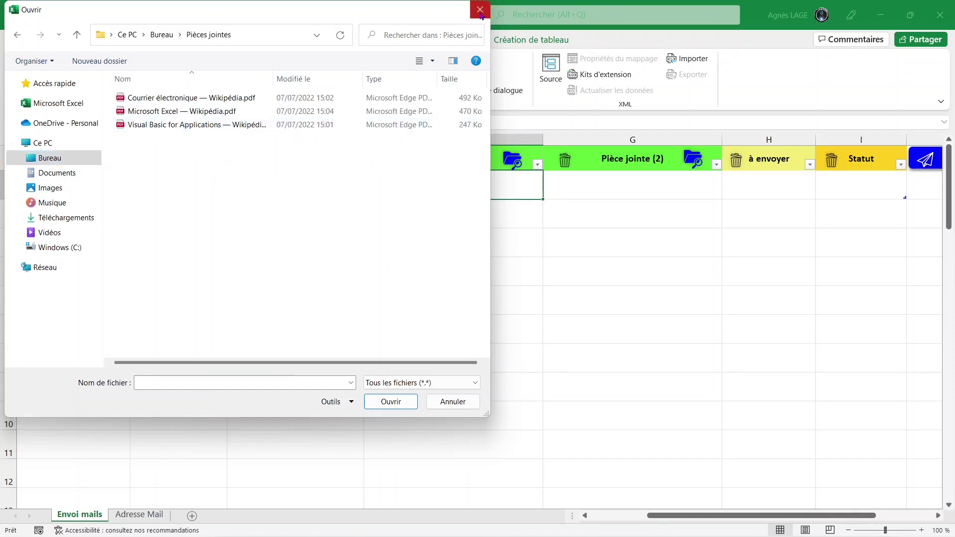
{"action": "left_click", "coordinate": [480, 9]}
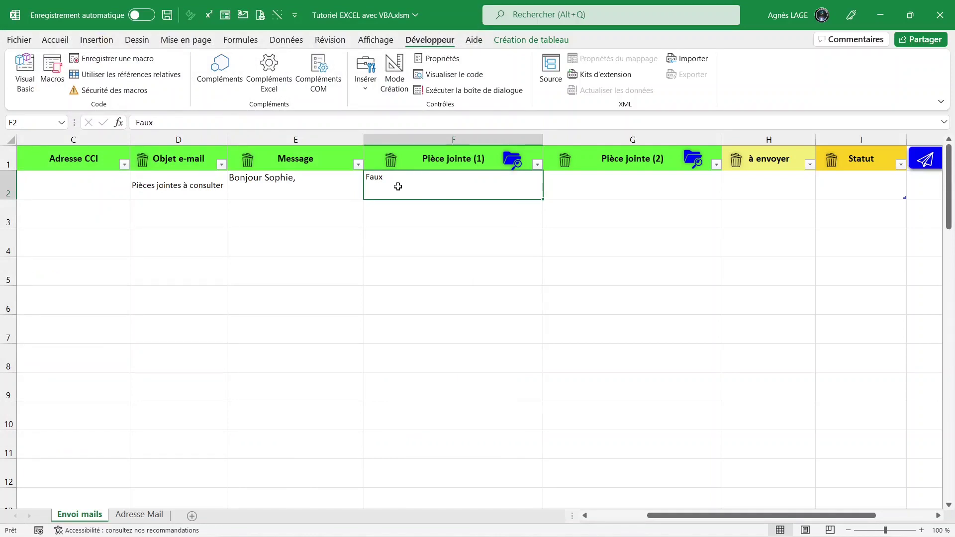
{"action": "key", "text": "Delete"}
{"action": "left_click", "coordinate": [518, 166]}
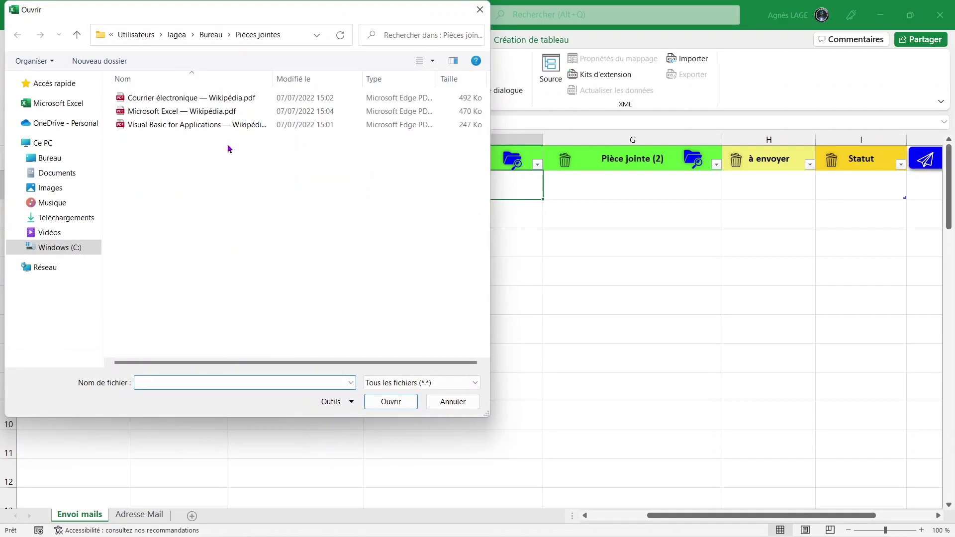
{"action": "left_click", "coordinate": [175, 98]}
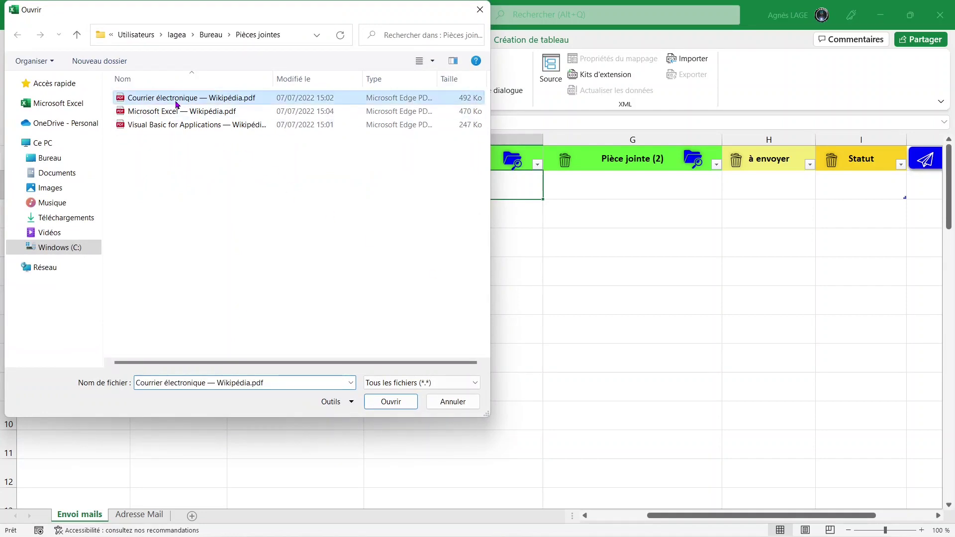
{"action": "left_click", "coordinate": [378, 405]}
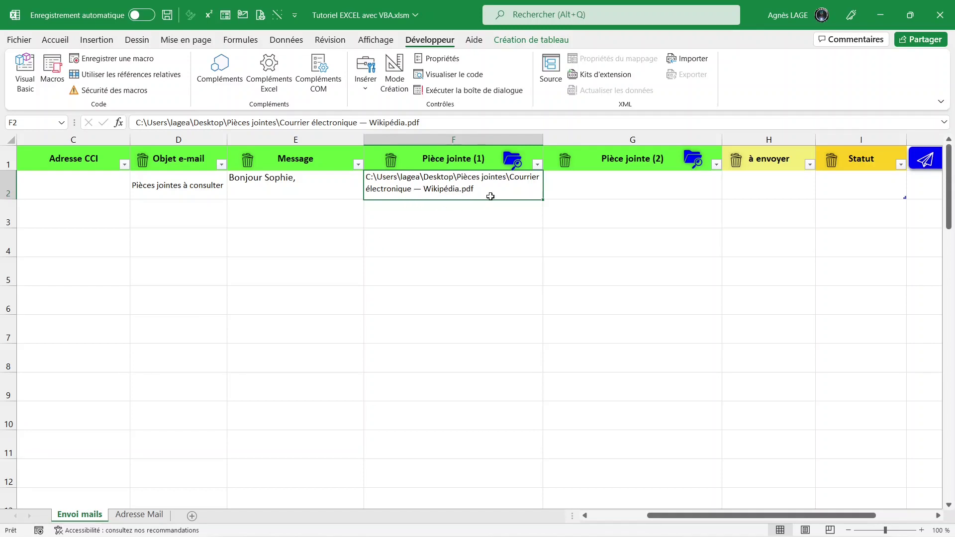
Step: Fill G2 with the Microsoft Excel — Wikipédia.pdf path using the second folder icon
{"action": "left_click", "coordinate": [624, 194]}
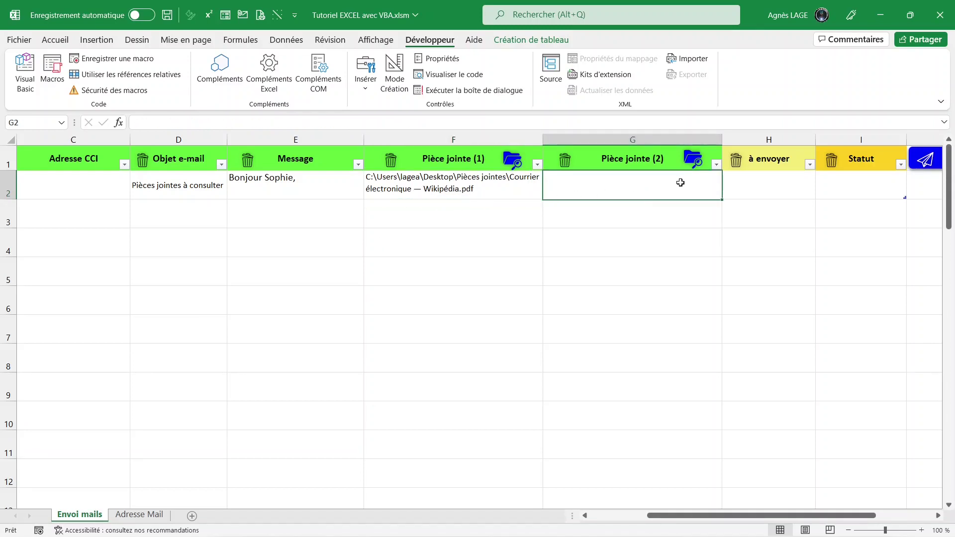
{"action": "left_click", "coordinate": [693, 161]}
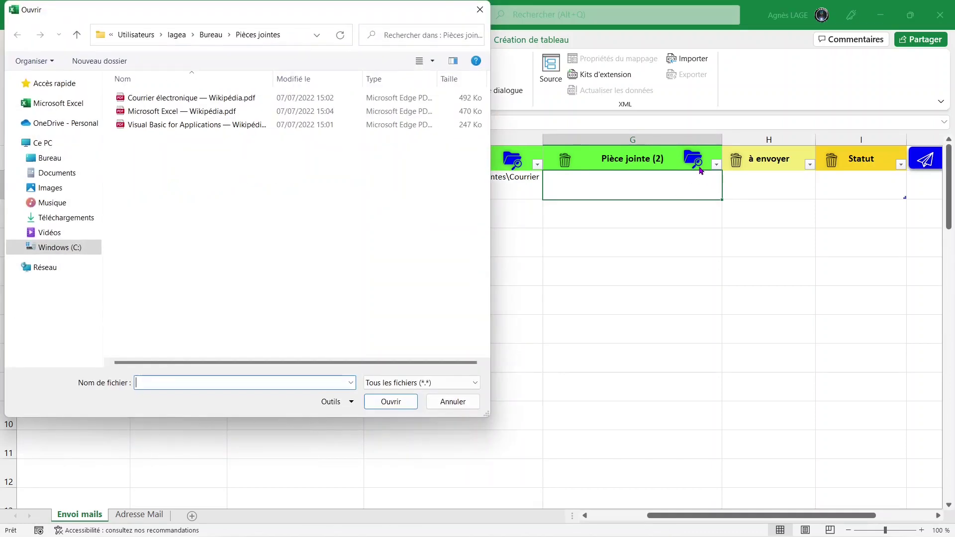
{"action": "left_click", "coordinate": [166, 113]}
{"action": "left_click", "coordinate": [391, 402]}
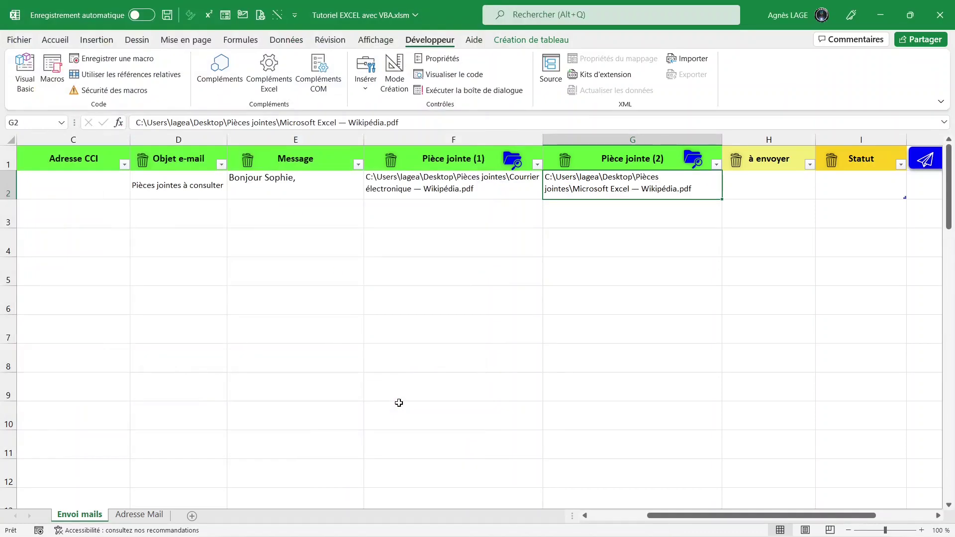
{"action": "scroll", "coordinate": [703, 213], "scroll_direction": "right", "scroll_amount": 3}
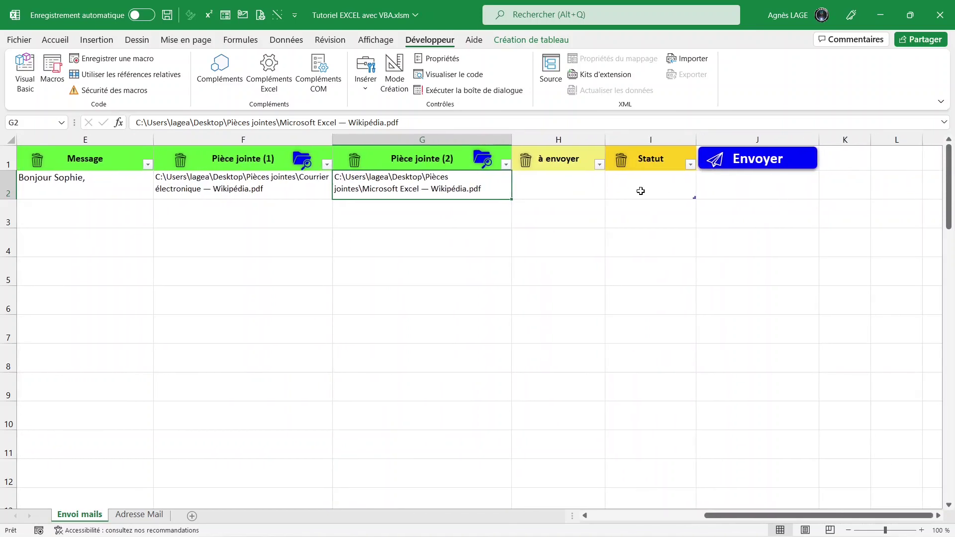
{"action": "left_click", "coordinate": [668, 187]}
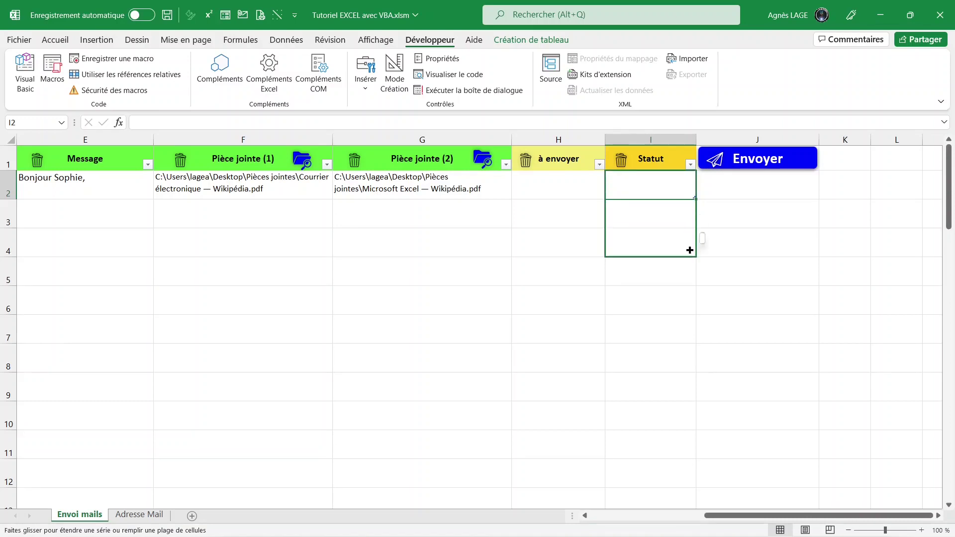
Step: Fill cell A3 with the second recipient's saved address from the dropdown list
{"action": "left_click_drag", "start_coordinate": [695, 199], "coordinate": [695, 256]}
{"action": "scroll", "coordinate": [248, 251], "scroll_direction": "left", "scroll_amount": 3}
{"action": "scroll", "coordinate": [249, 250], "scroll_direction": "left", "scroll_amount": 2}
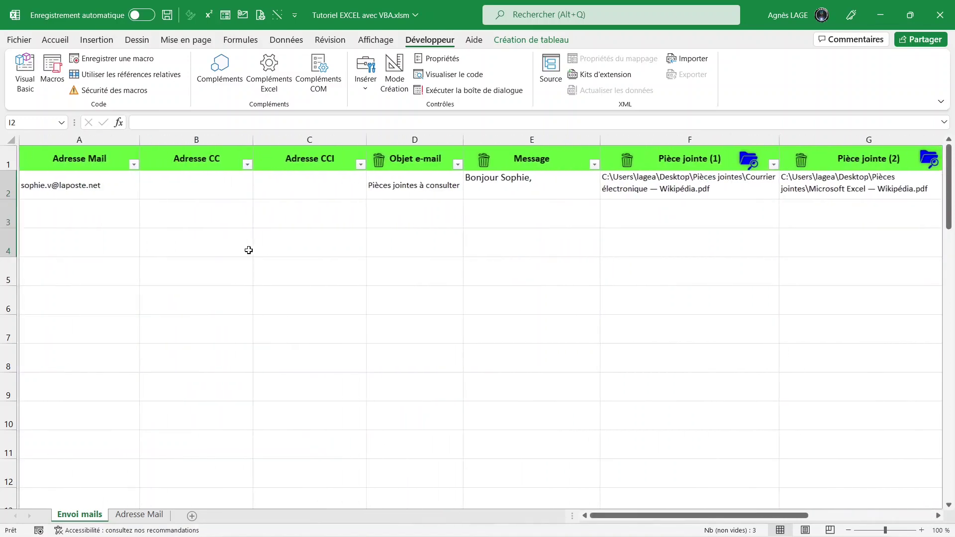
{"action": "left_click", "coordinate": [98, 217]}
{"action": "left_click", "coordinate": [143, 224]}
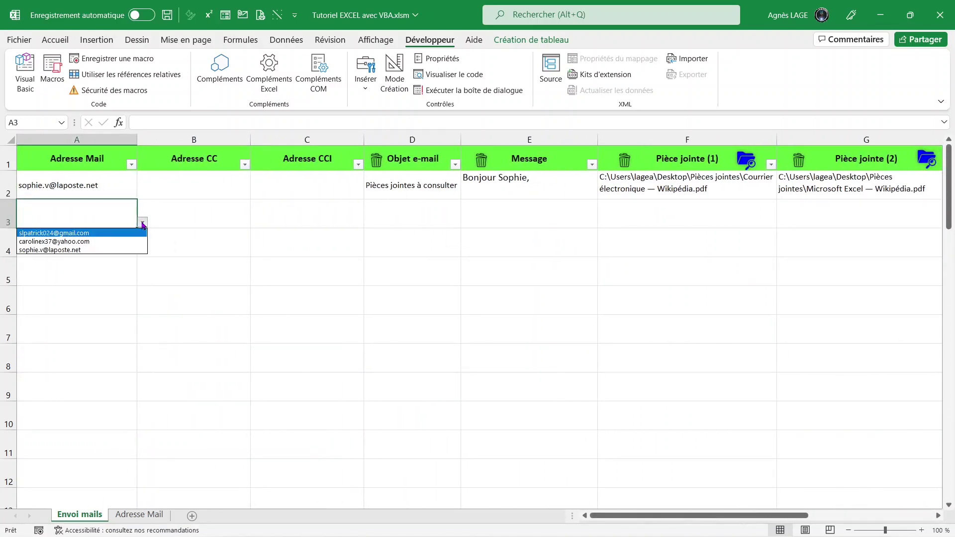
{"action": "left_click", "coordinate": [115, 241]}
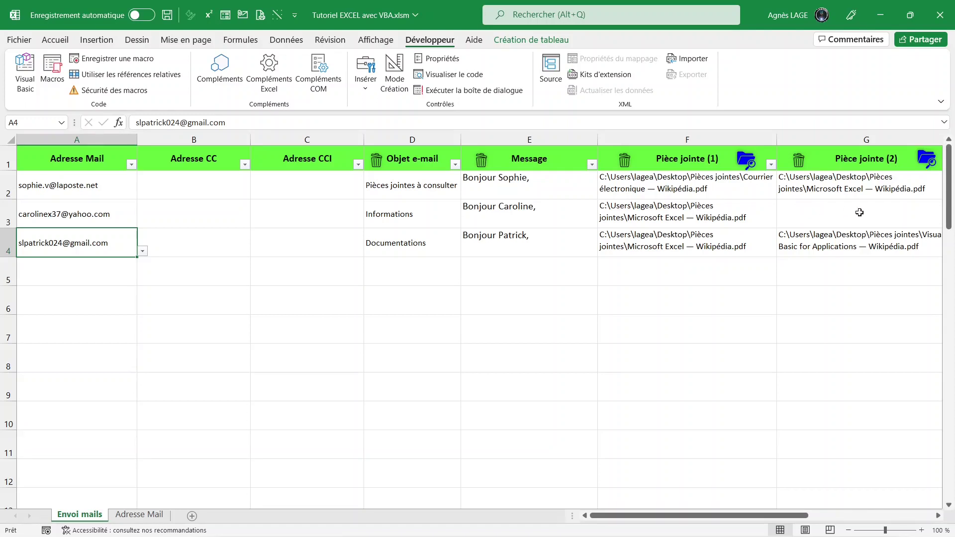
Step: Set H3's à envoyer value to NON so row 3 is skipped, and save the workbook
{"action": "scroll", "coordinate": [859, 212], "scroll_direction": "right", "scroll_amount": 2}
{"action": "scroll", "coordinate": [646, 211], "scroll_direction": "right", "scroll_amount": 1}
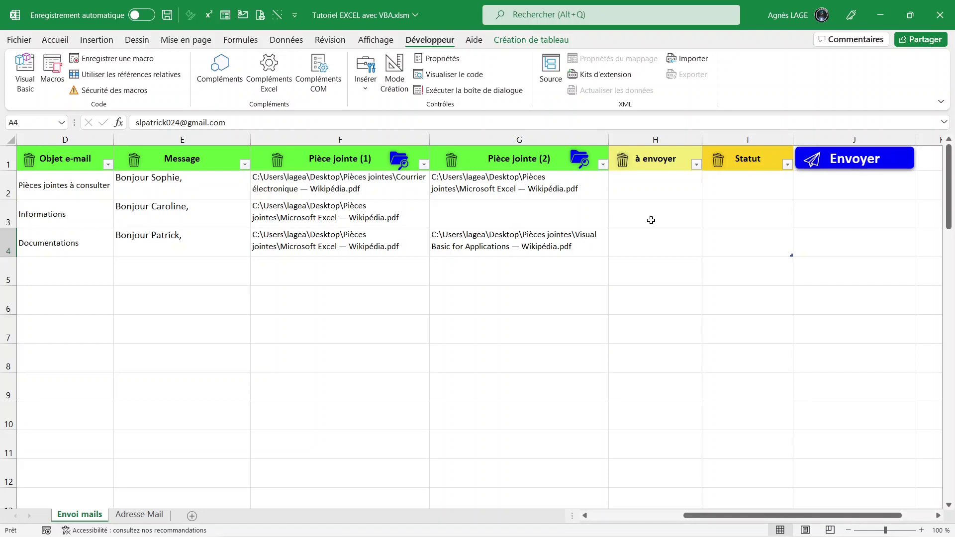
{"action": "left_click", "coordinate": [651, 220]}
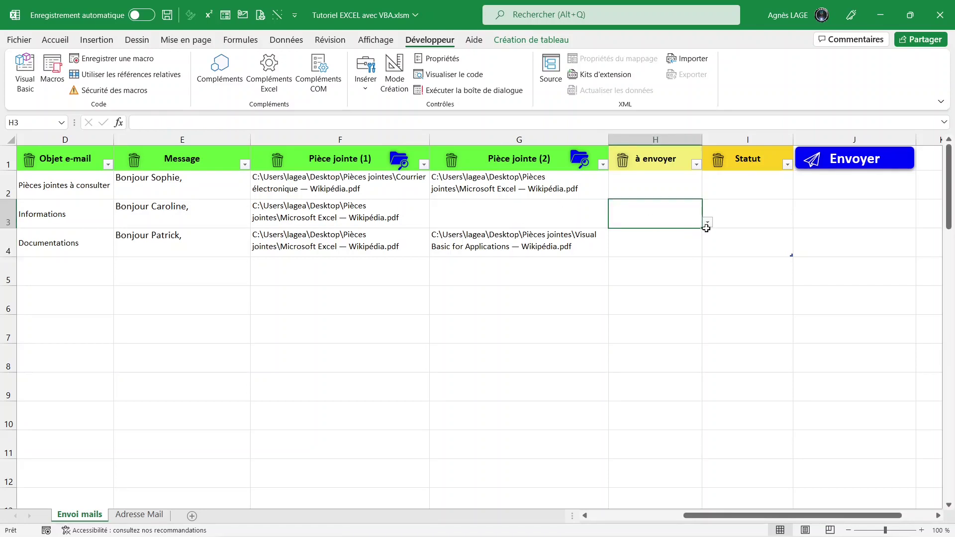
{"action": "left_click", "coordinate": [707, 222]}
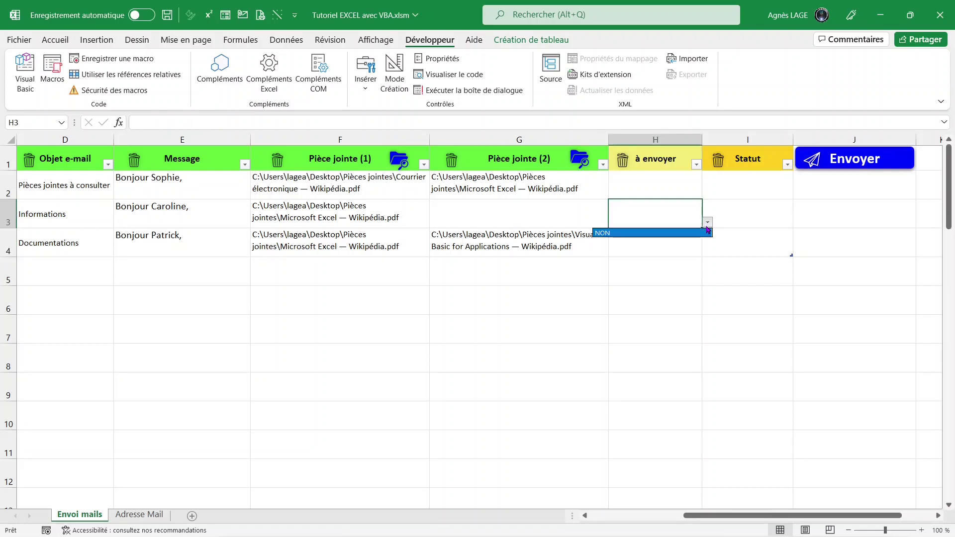
{"action": "left_click", "coordinate": [674, 233]}
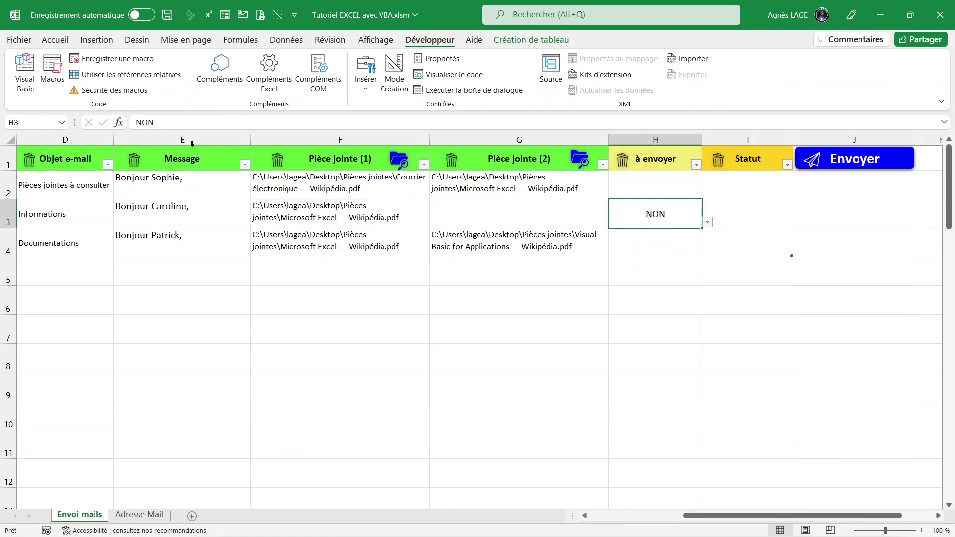
{"action": "left_click", "coordinate": [166, 17]}
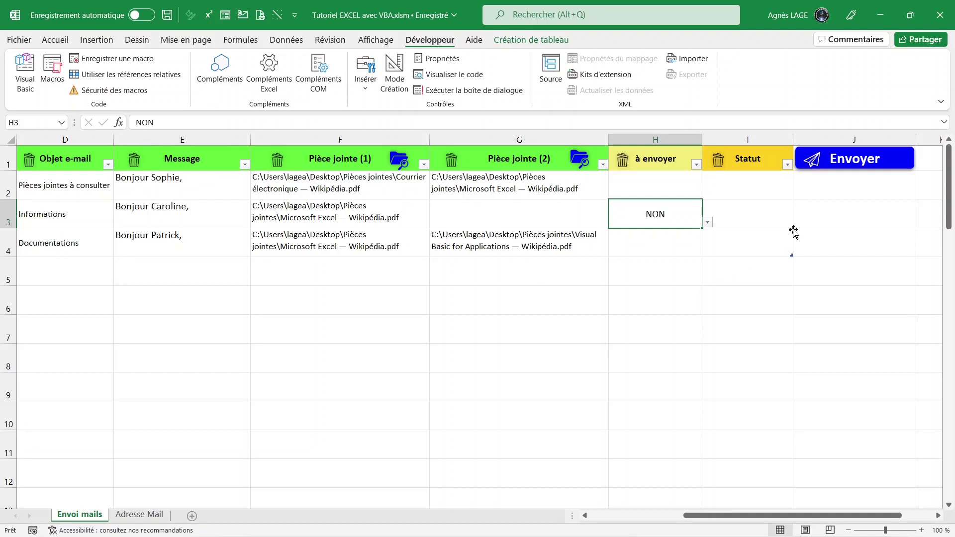
Step: Send the emails with the Envoyer button, acknowledge Messages Envoyés, and check row 3's blank Statut
{"action": "left_click", "coordinate": [835, 170]}
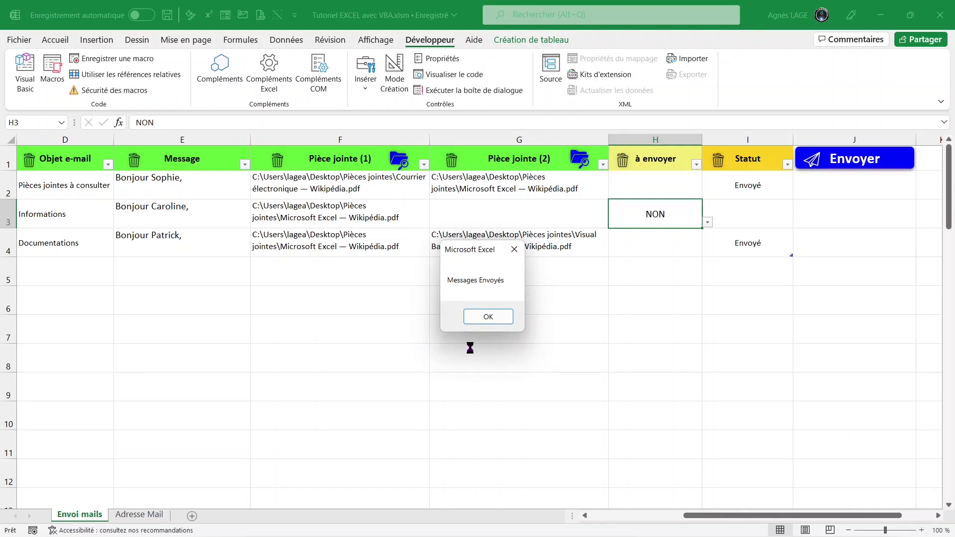
{"action": "left_click", "coordinate": [488, 319]}
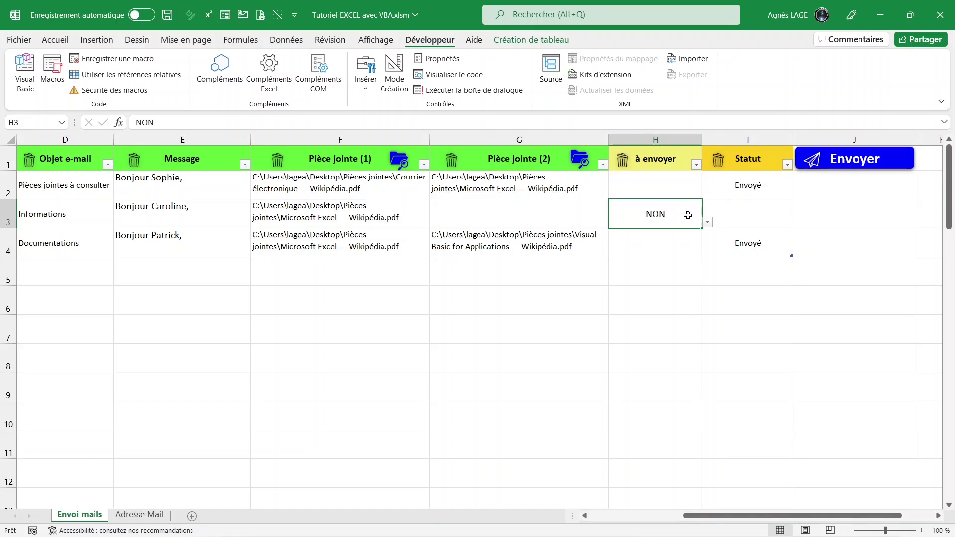
{"action": "left_click", "coordinate": [757, 216]}
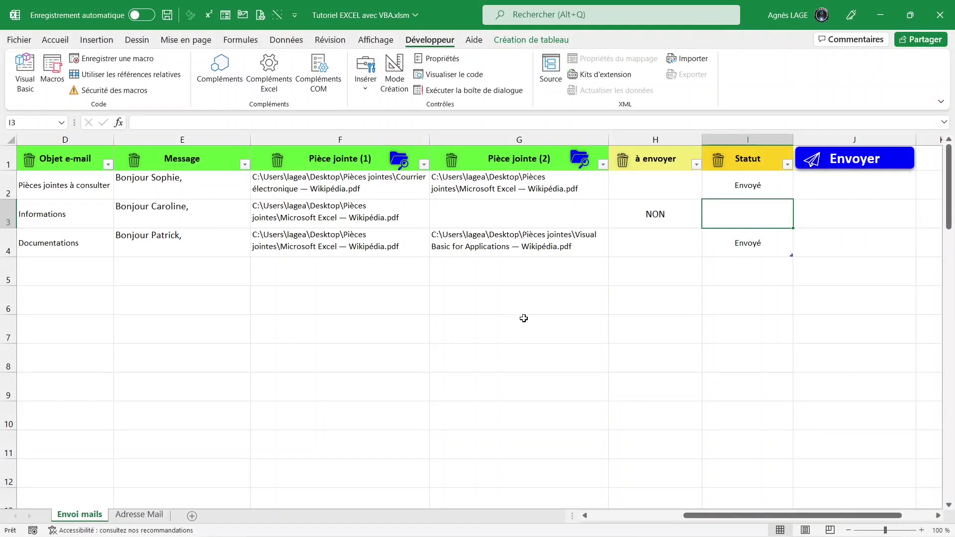
Step: Clear the Statut, à envoyer, Pièce jointe (2), Pièce jointe (1), Message and Objet e-mail columns
{"action": "left_click", "coordinate": [718, 164]}
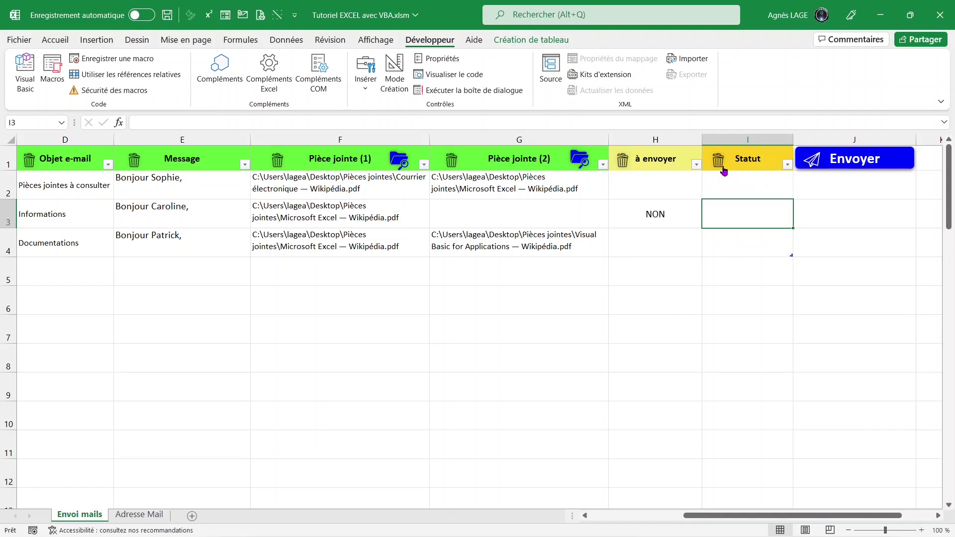
{"action": "left_click", "coordinate": [622, 167]}
{"action": "left_click", "coordinate": [455, 165]}
{"action": "left_click", "coordinate": [277, 167]}
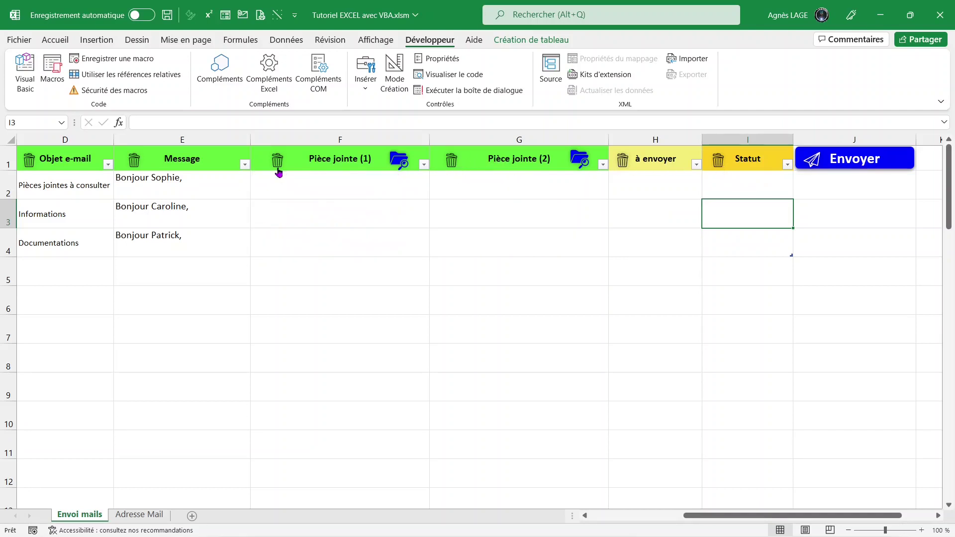
{"action": "left_click", "coordinate": [142, 161]}
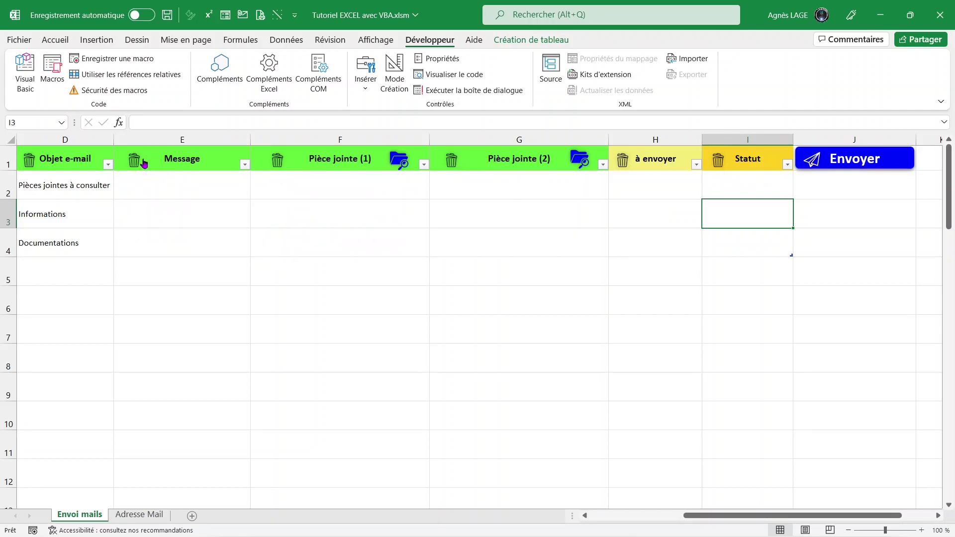
{"action": "left_click", "coordinate": [29, 162]}
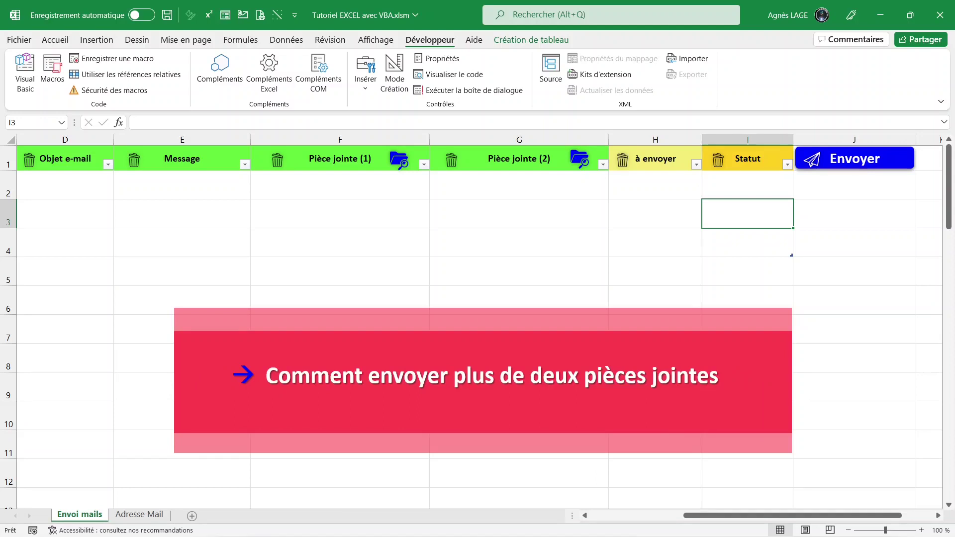
Step: Insert a table column before à envoyer and name its header 'Pièce jointe (3)'
{"action": "left_click", "coordinate": [657, 133]}
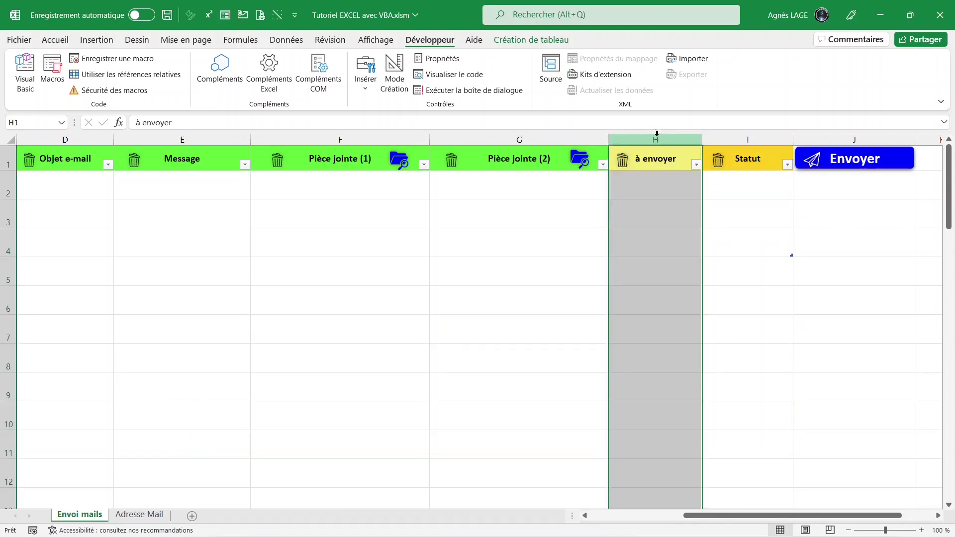
{"action": "left_click", "coordinate": [65, 41]}
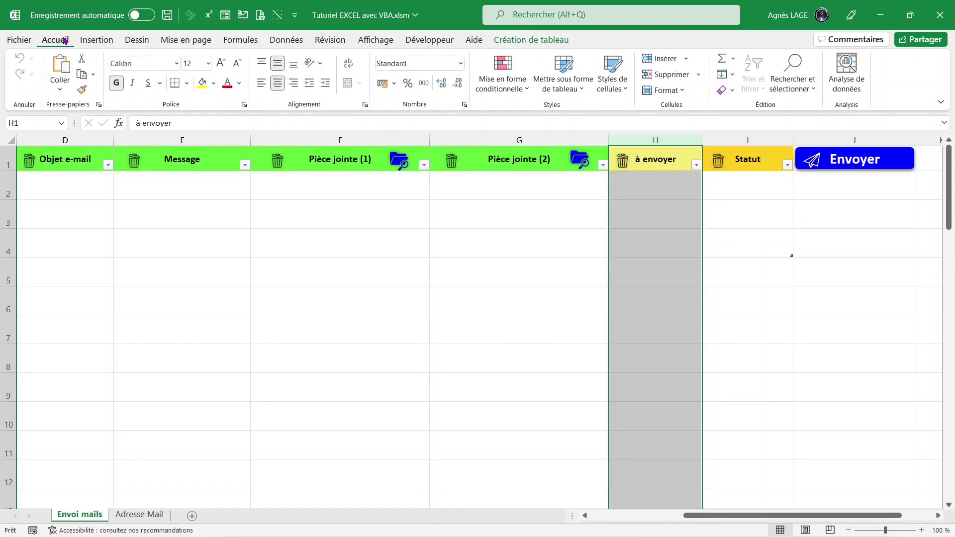
{"action": "left_click", "coordinate": [662, 59]}
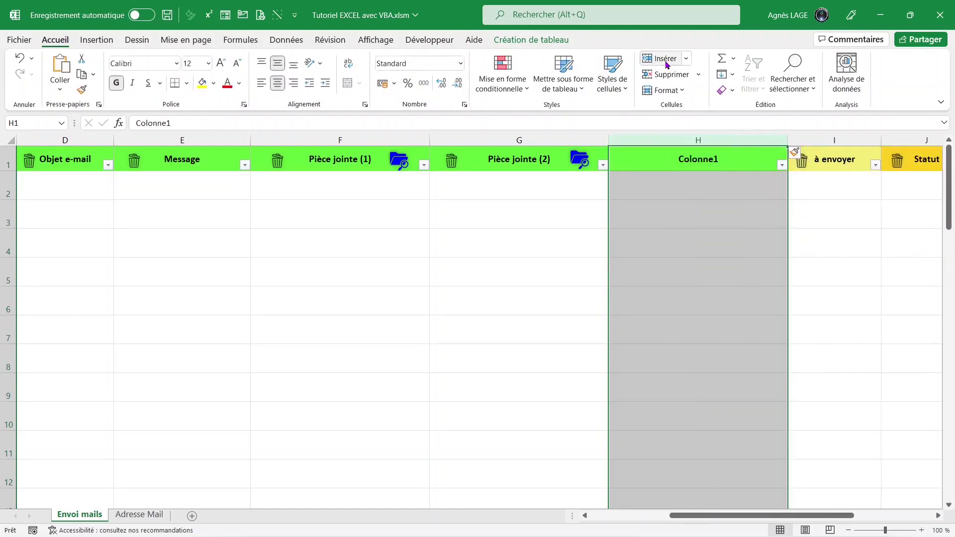
{"action": "left_click", "coordinate": [700, 164]}
{"action": "key", "text": "BackSpace"}
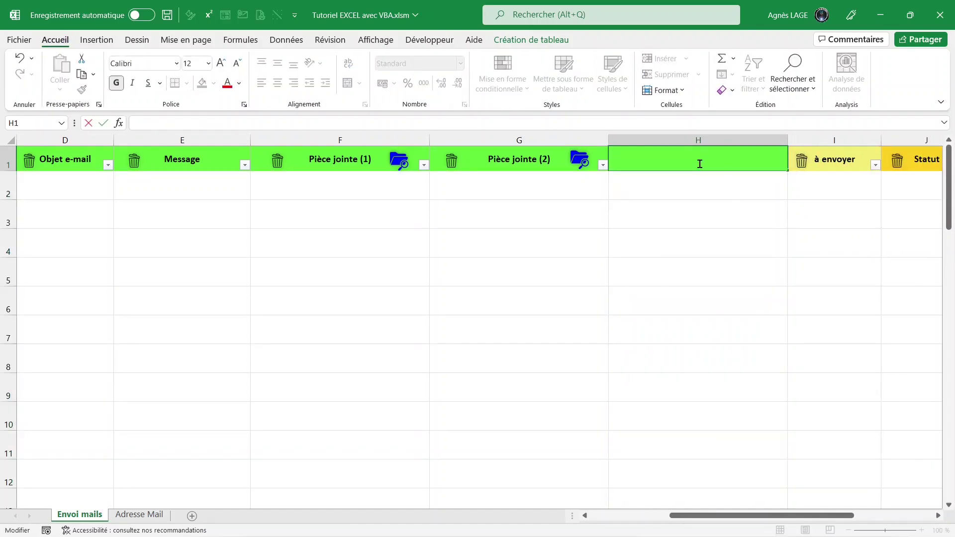
{"action": "type", "text": "Piè"}
{"action": "type", "text": "ce jointe (3)"}
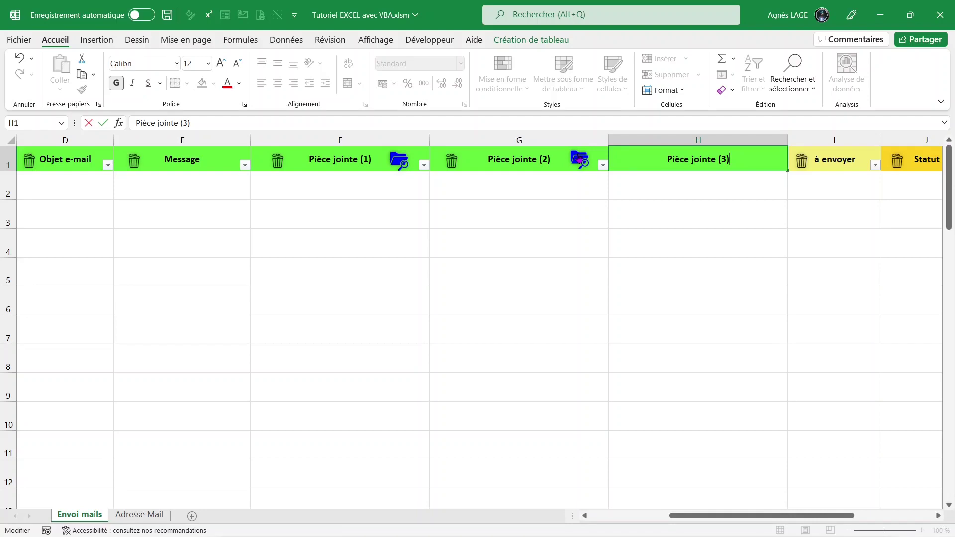
{"action": "right_click", "coordinate": [577, 155]}
Step: Copy the Pièce jointe (2) folder picture and place the copy in the Pièce jointe (3) header
{"action": "right_click", "coordinate": [588, 161]}
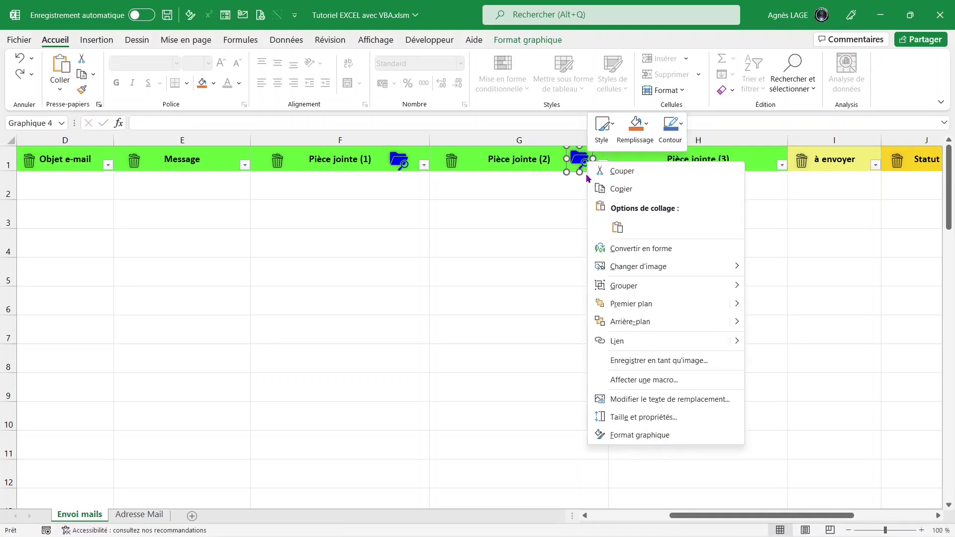
{"action": "left_click", "coordinate": [625, 193]}
{"action": "left_click", "coordinate": [592, 216]}
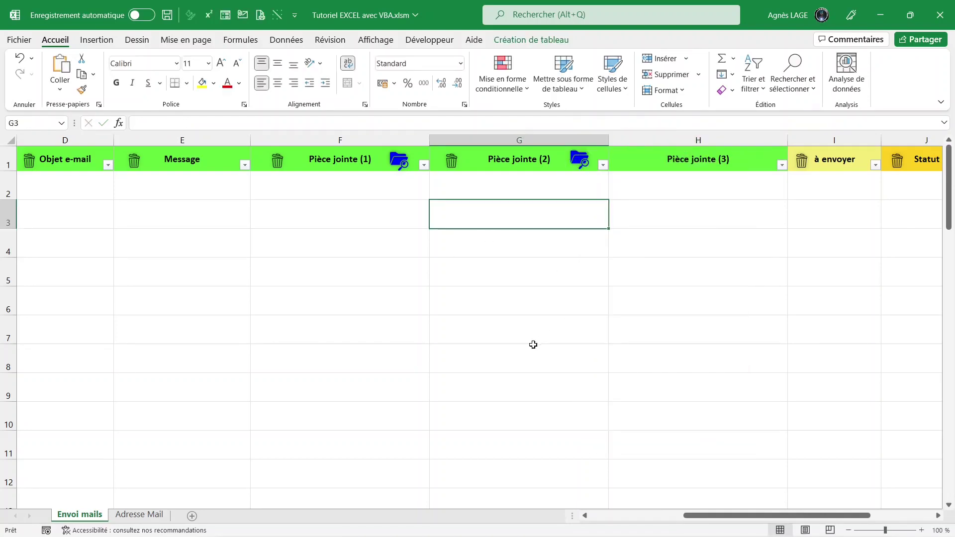
{"action": "left_click", "coordinate": [529, 356]}
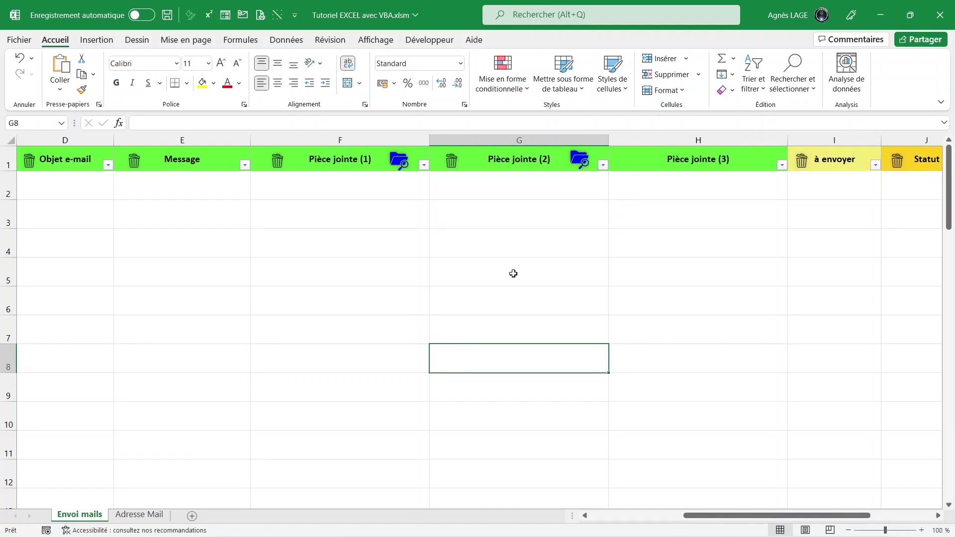
{"action": "key", "text": "ctrl+v"}
{"action": "left_click_drag", "start_coordinate": [455, 350], "coordinate": [774, 152]}
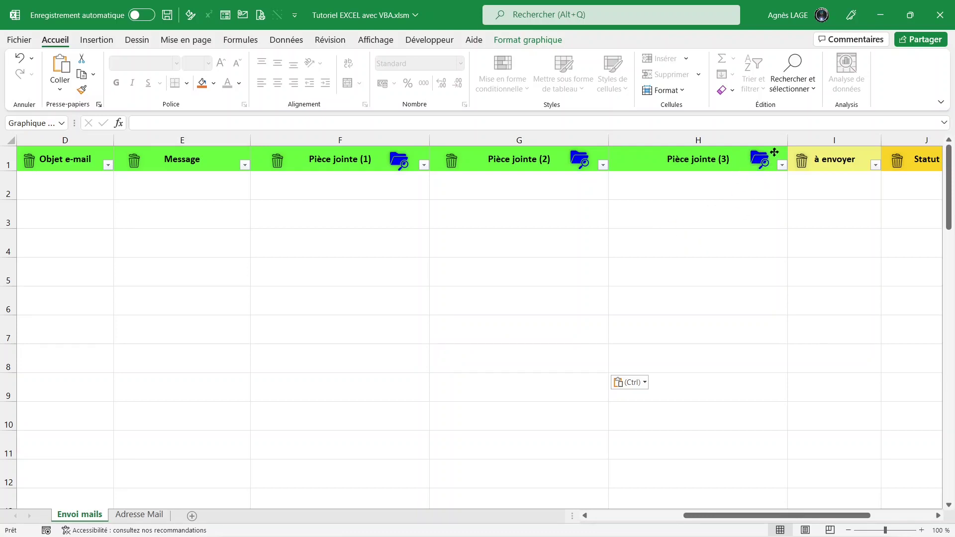
{"action": "left_click", "coordinate": [744, 190]}
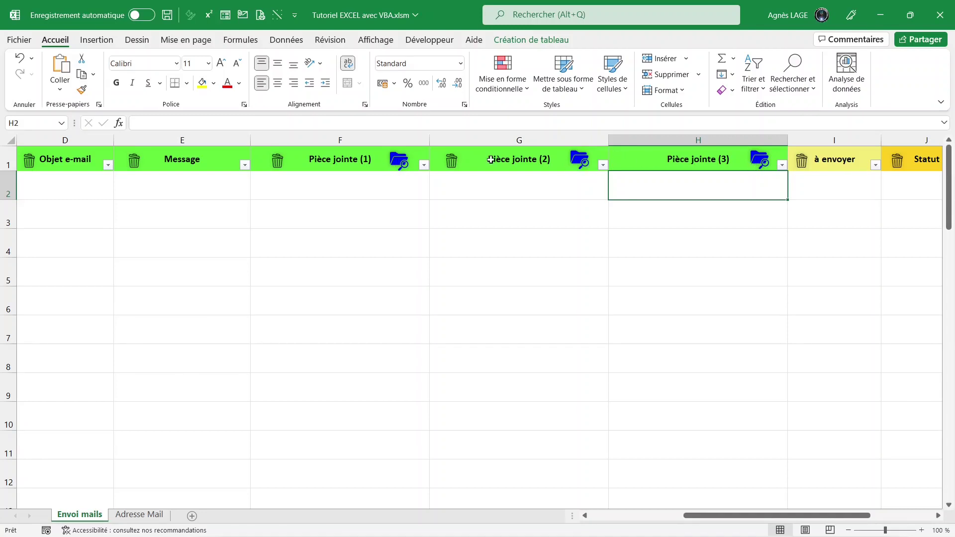
{"action": "left_click", "coordinate": [519, 387]}
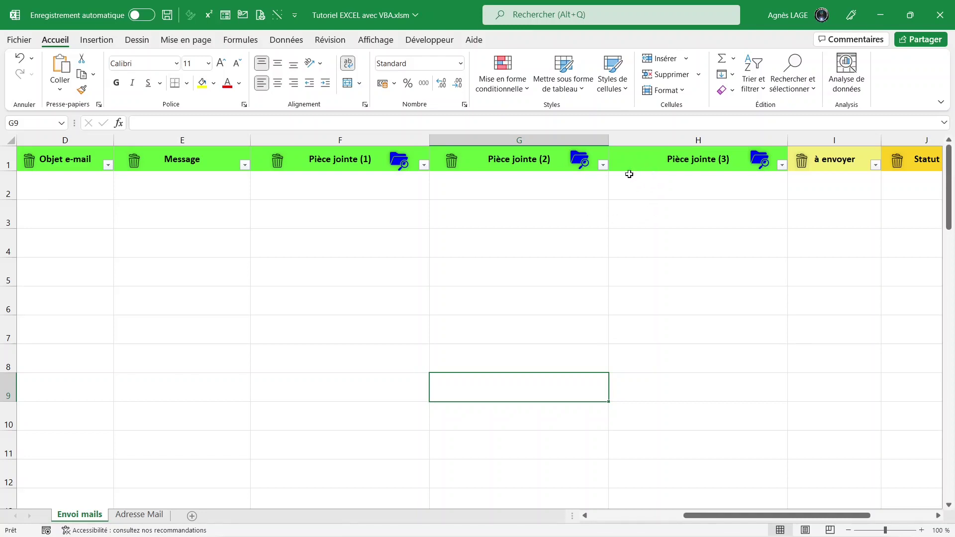
Step: Open the Visual Basic editor at the Envoi_mails macro code
{"action": "left_click", "coordinate": [424, 44]}
{"action": "left_click", "coordinate": [24, 74]}
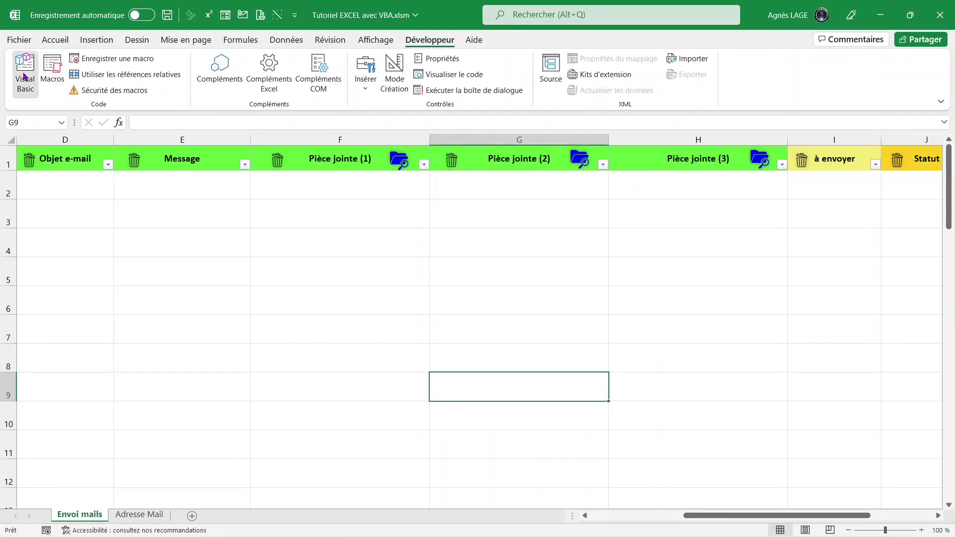
{"action": "scroll", "coordinate": [301, 156], "scroll_direction": "up", "scroll_amount": 3}
{"action": "scroll", "coordinate": [301, 156], "scroll_direction": "up", "scroll_amount": 9}
{"action": "scroll", "coordinate": [302, 158], "scroll_direction": "up", "scroll_amount": 1}
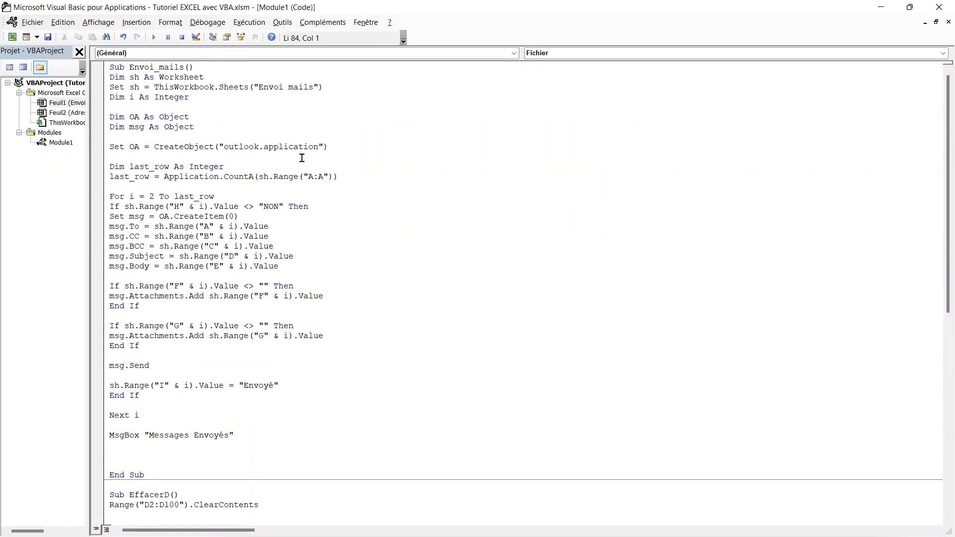
{"action": "left_click", "coordinate": [402, 173]}
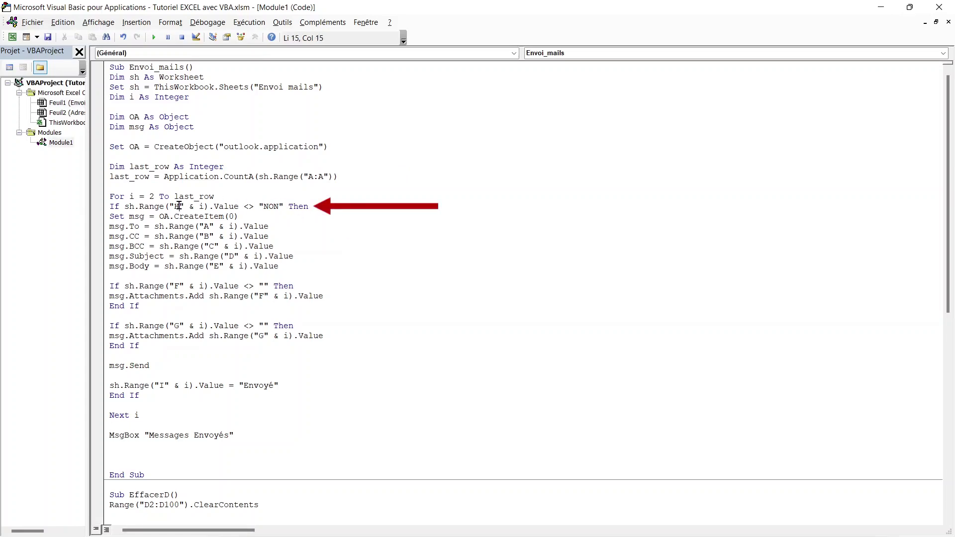
Step: Make Envoi_mails test column I for NON and write Envoyé into column J
{"action": "key", "text": "BackSpace"}
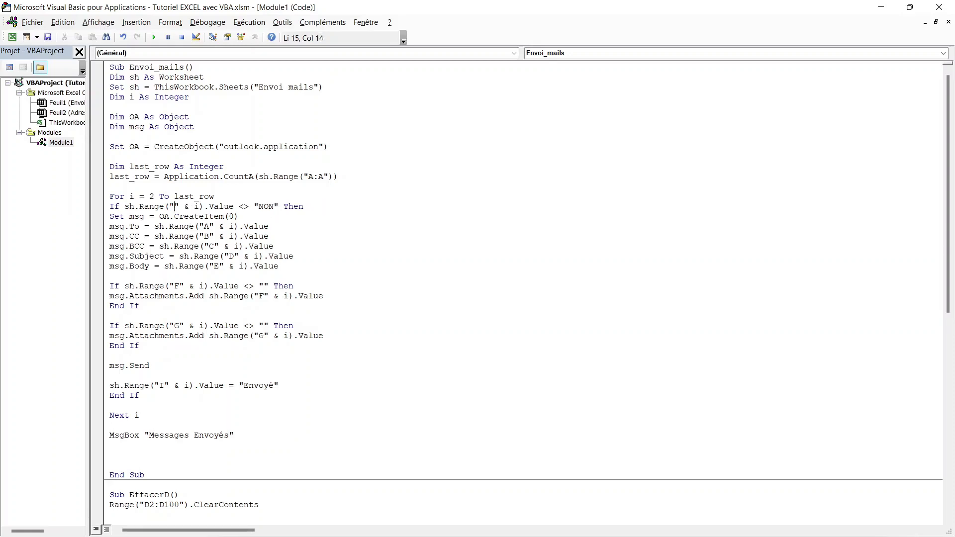
{"action": "type", "text": "I"}
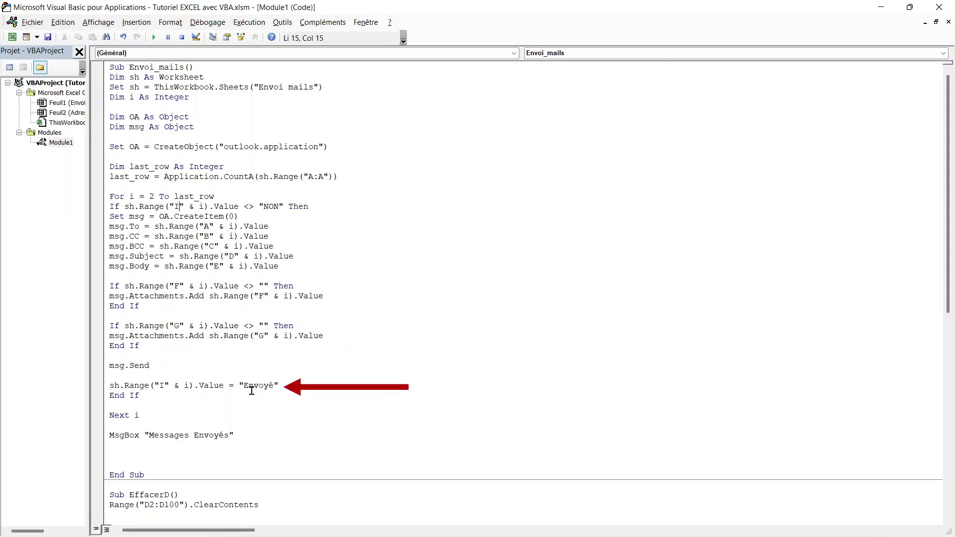
{"action": "key", "text": "BackSpace"}
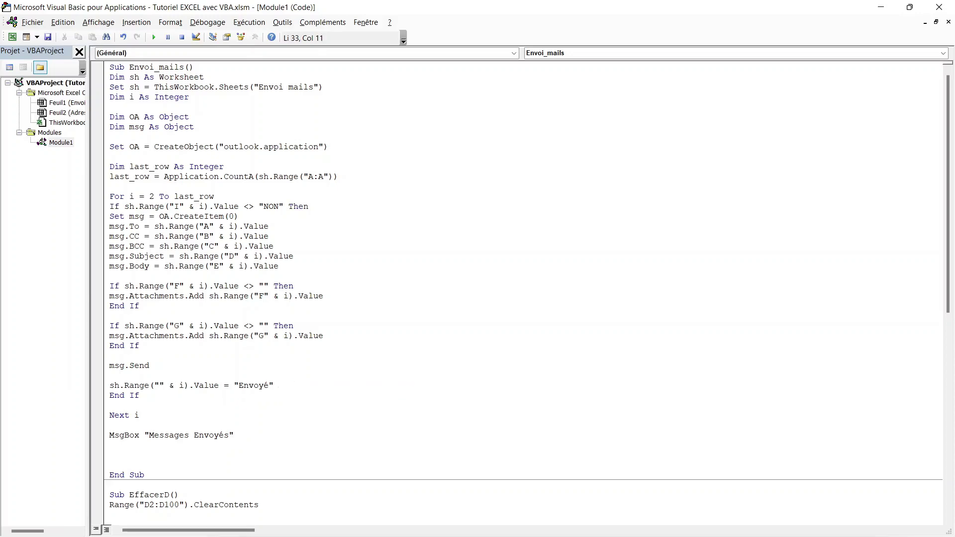
{"action": "type", "text": "J"}
{"action": "scroll", "coordinate": [265, 373], "scroll_direction": "down", "scroll_amount": 6}
{"action": "scroll", "coordinate": [265, 373], "scroll_direction": "down", "scroll_amount": 2}
{"action": "scroll", "coordinate": [265, 373], "scroll_direction": "down", "scroll_amount": 2}
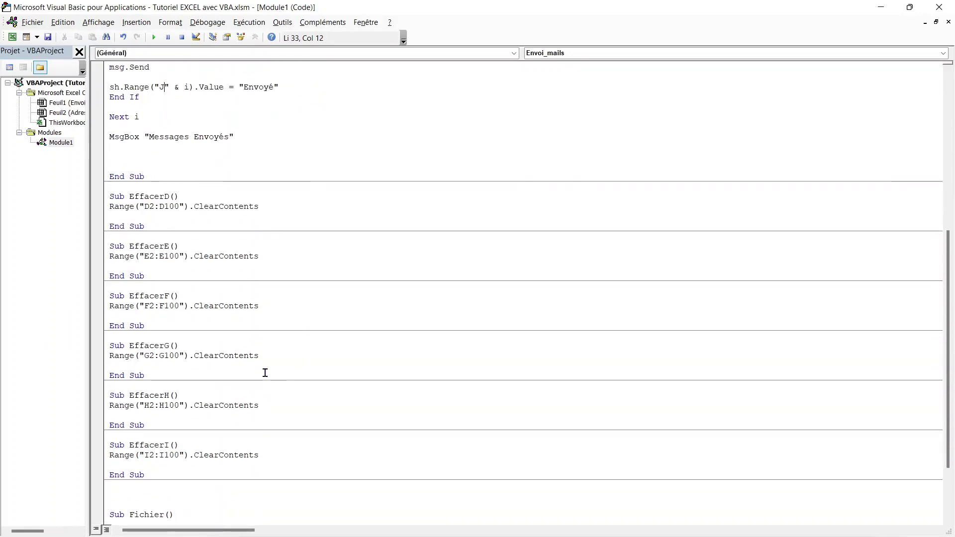
{"action": "scroll", "coordinate": [265, 373], "scroll_direction": "down", "scroll_amount": 3}
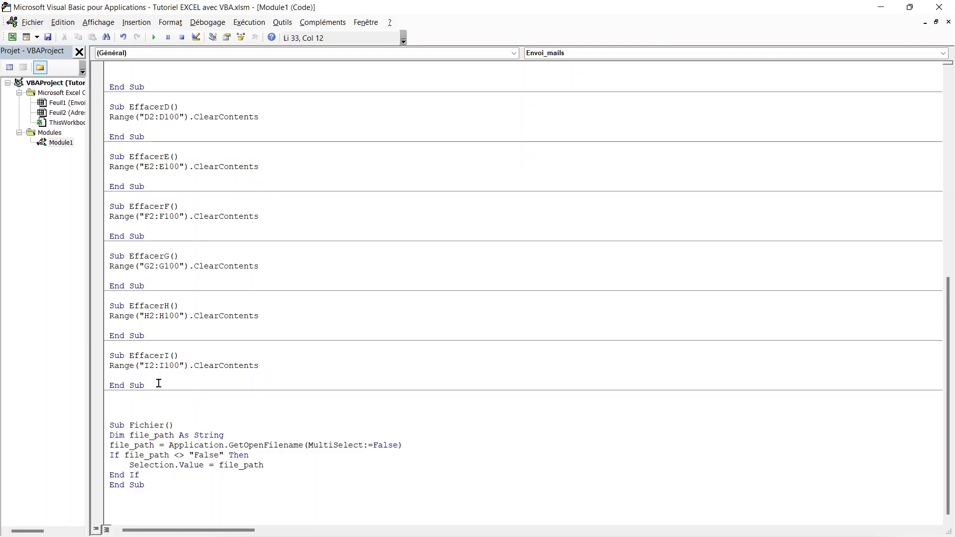
Step: Duplicate the EffacerI macro below itself and rename the copy EffacerJ
{"action": "mouse_move", "coordinate": [159, 383]}
{"action": "left_mouse_down"}
{"action": "mouse_move", "coordinate": [110, 368]}
{"action": "mouse_move", "coordinate": [108, 358]}
{"action": "left_mouse_up"}
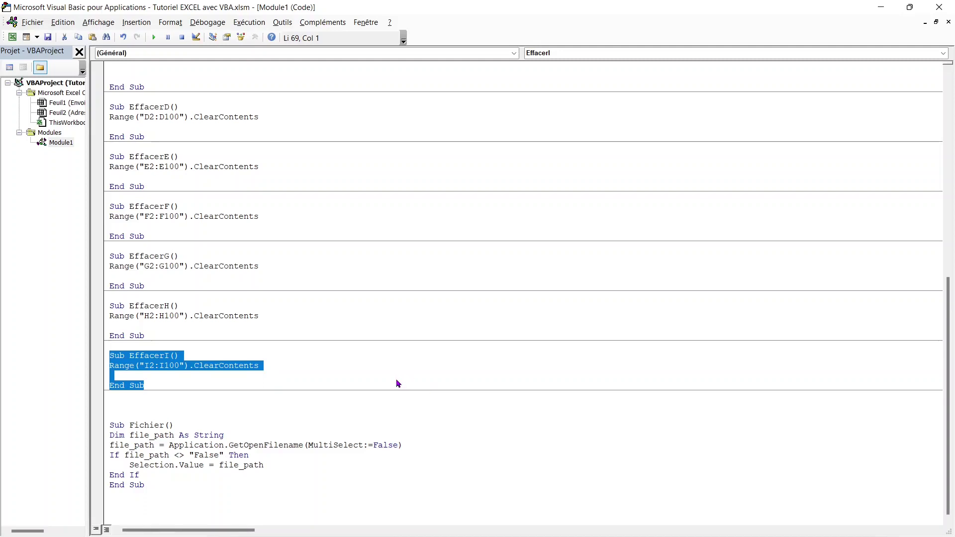
{"action": "left_click", "coordinate": [163, 382]}
{"action": "key", "text": "Return"}
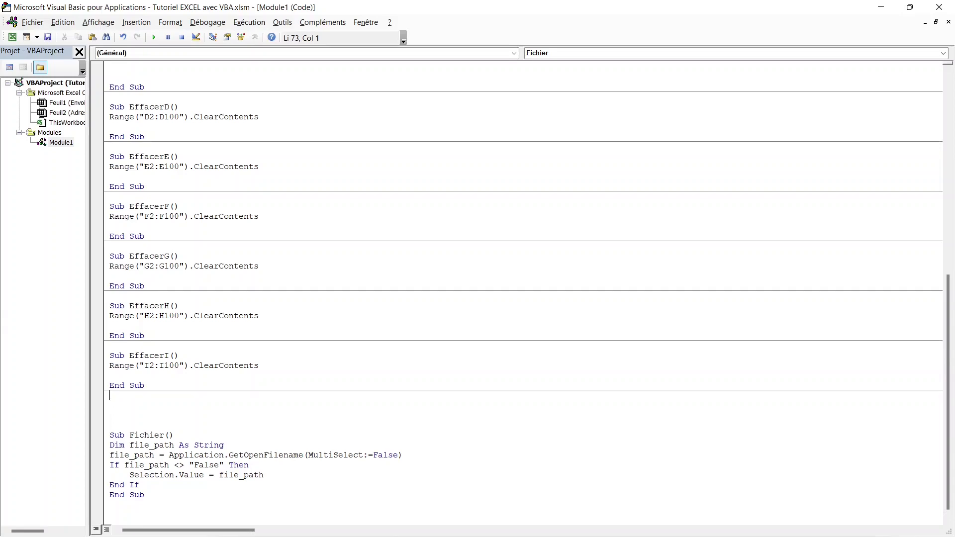
{"action": "type", "text": "Sub EffacerI() Range(\"I2:I100\").ClearContents  End Sub"}
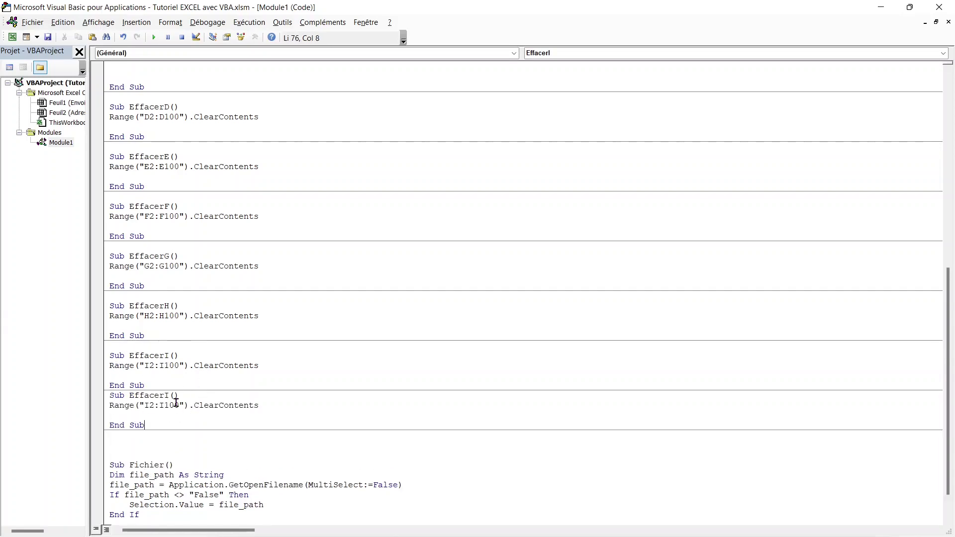
{"action": "left_click", "coordinate": [169, 397]}
{"action": "key", "text": "BackSpace"}
{"action": "type", "text": "J"}
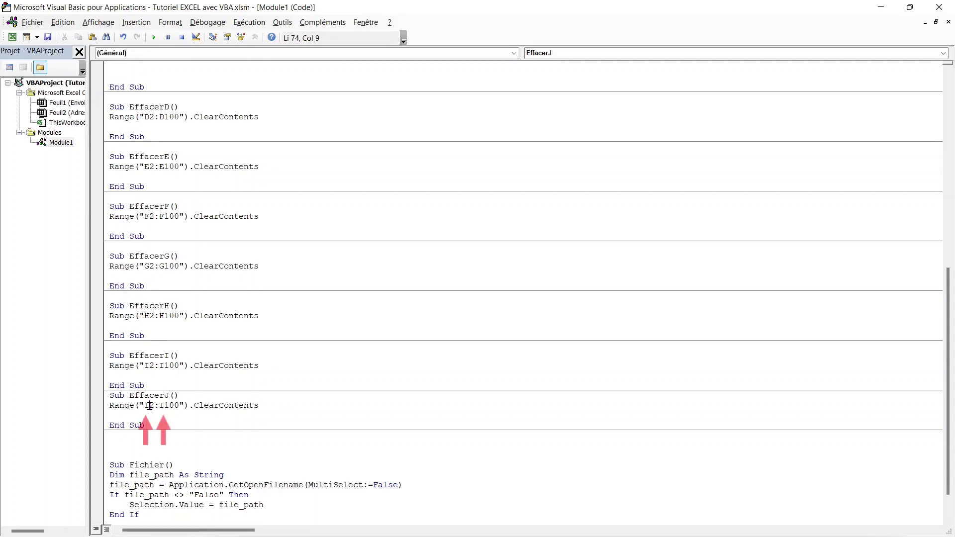
Step: Change EffacerJ's range to J2:J100 and close the VBA editor
{"action": "left_click", "coordinate": [149, 406]}
{"action": "key", "text": "BackSpace"}
{"action": "type", "text": "J"}
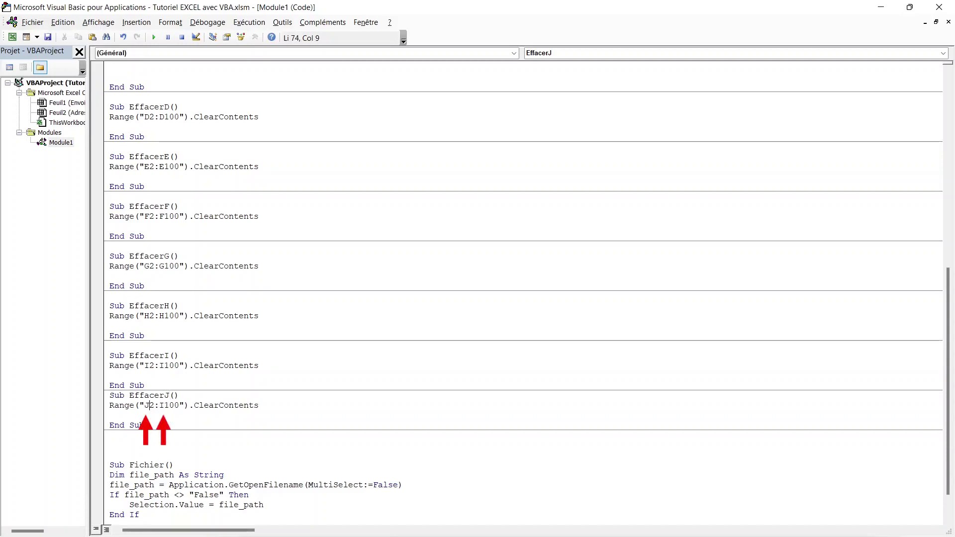
{"action": "left_click", "coordinate": [166, 406]}
{"action": "key", "text": "BackSpace"}
{"action": "type", "text": "J"}
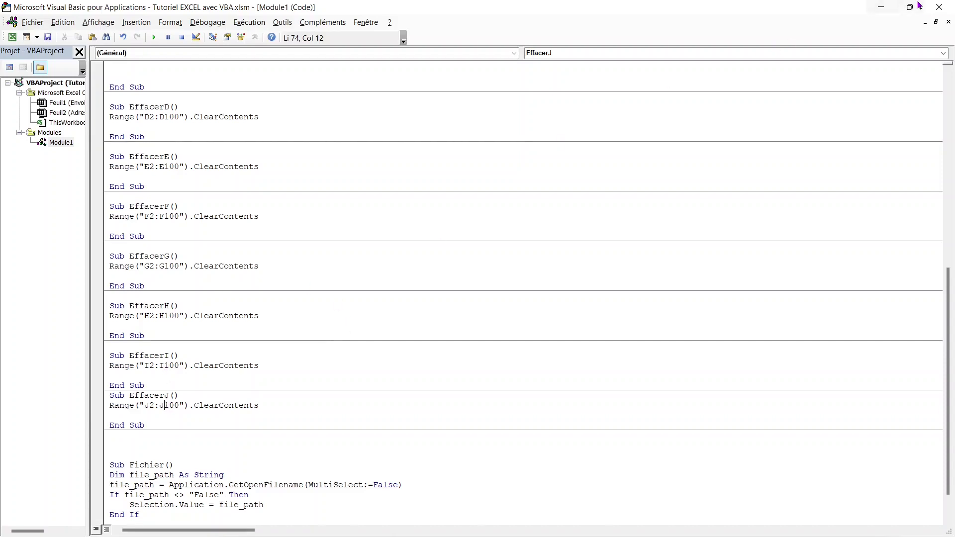
{"action": "left_click", "coordinate": [940, 7]}
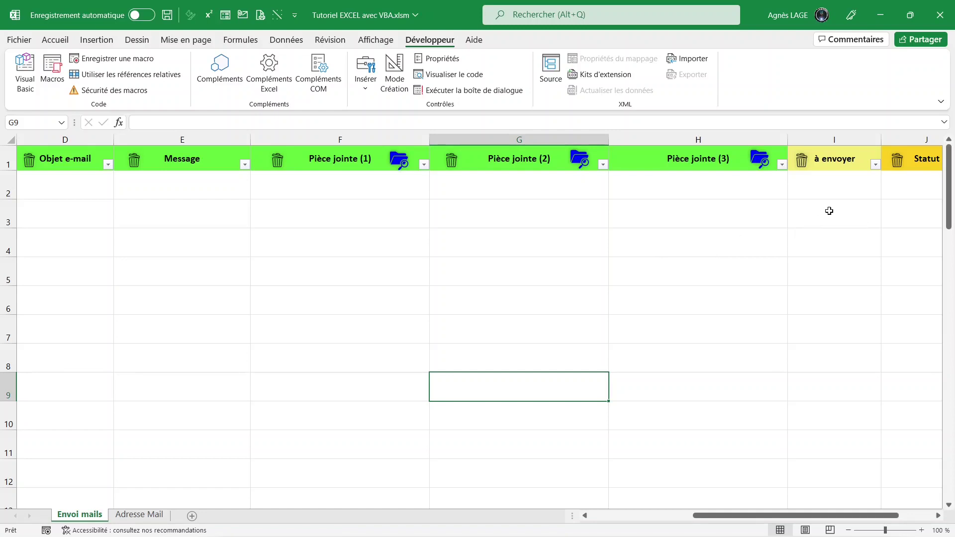
Step: Assign the EffacerH macro to the Pièce jointe (3) trash icon
{"action": "left_click", "coordinate": [638, 160]}
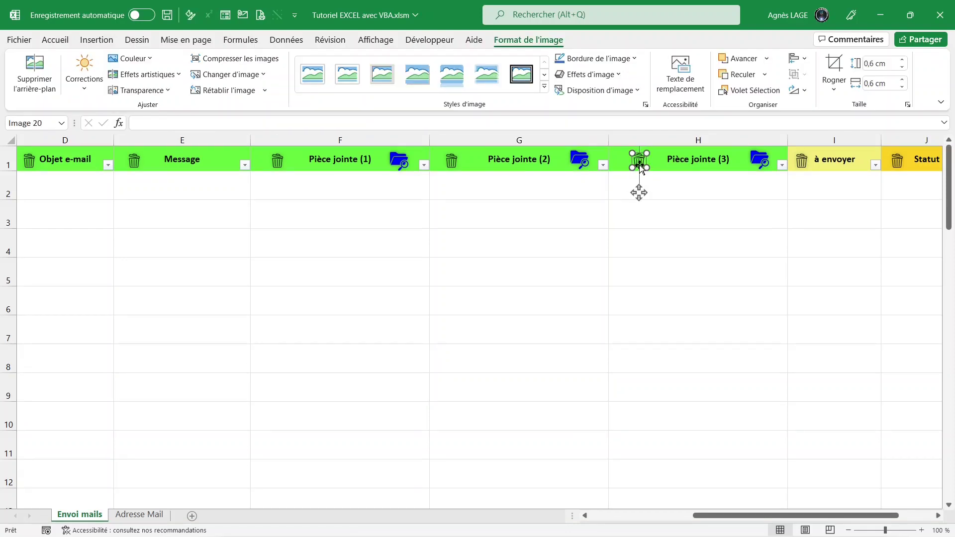
{"action": "right_click", "coordinate": [641, 169]}
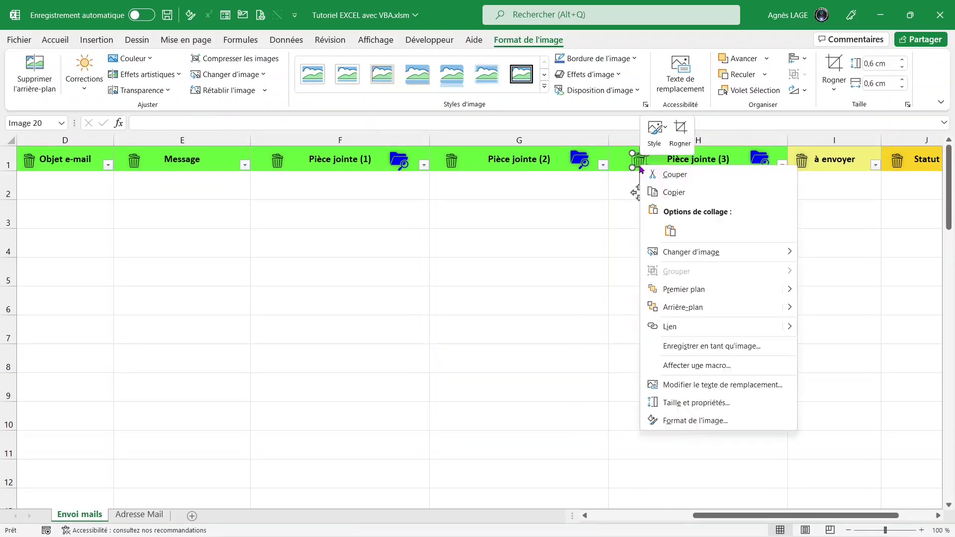
{"action": "left_click", "coordinate": [675, 374]}
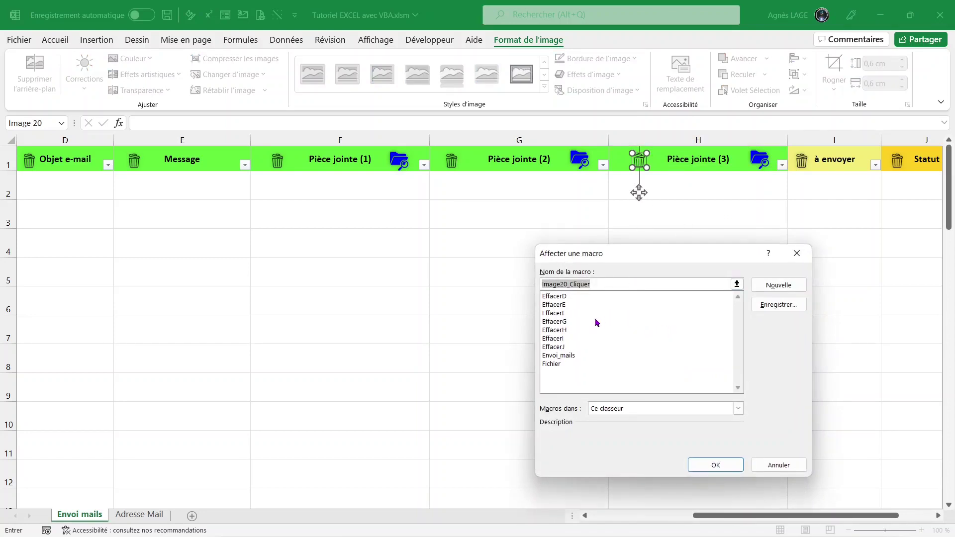
{"action": "left_click", "coordinate": [565, 330]}
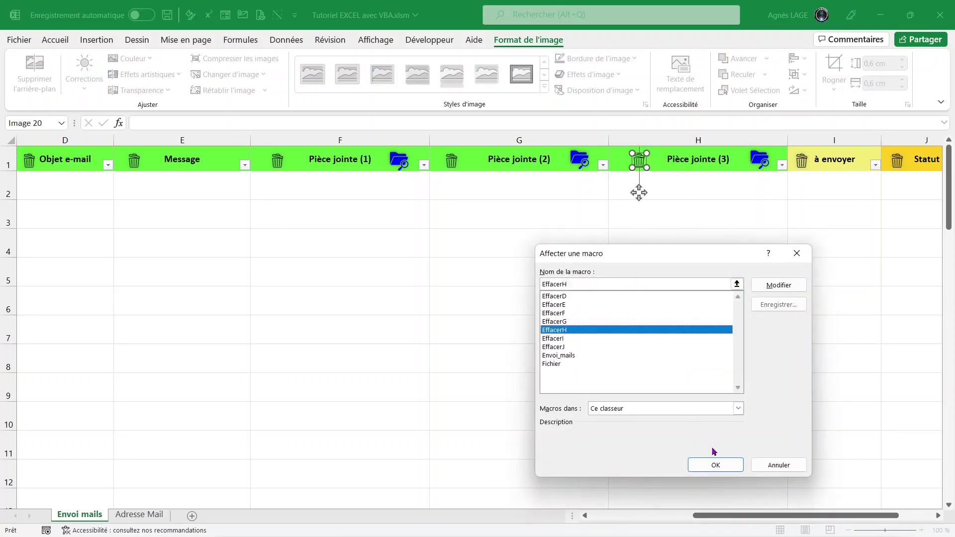
{"action": "left_click", "coordinate": [716, 463]}
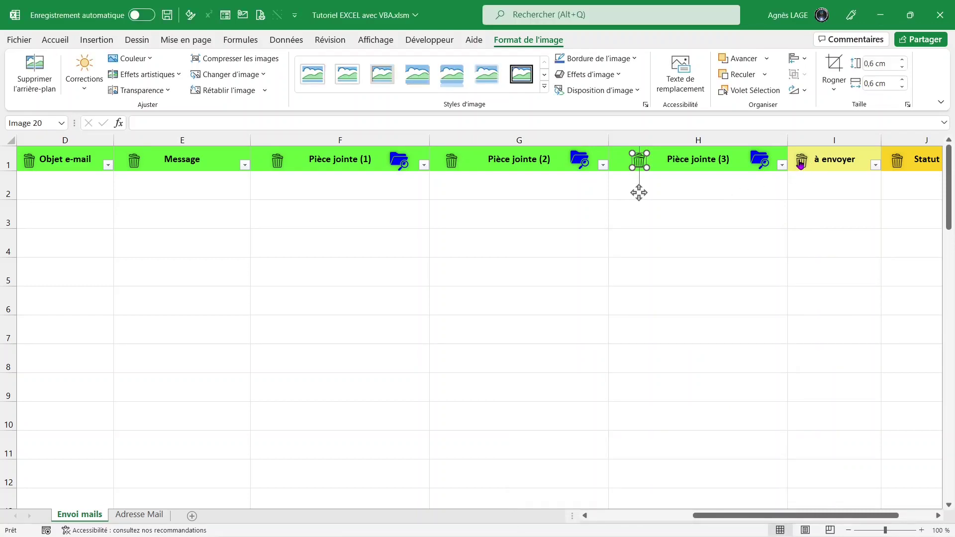
Step: Assign the EffacerI macro to the à envoyer trash icon
{"action": "right_click", "coordinate": [801, 162]}
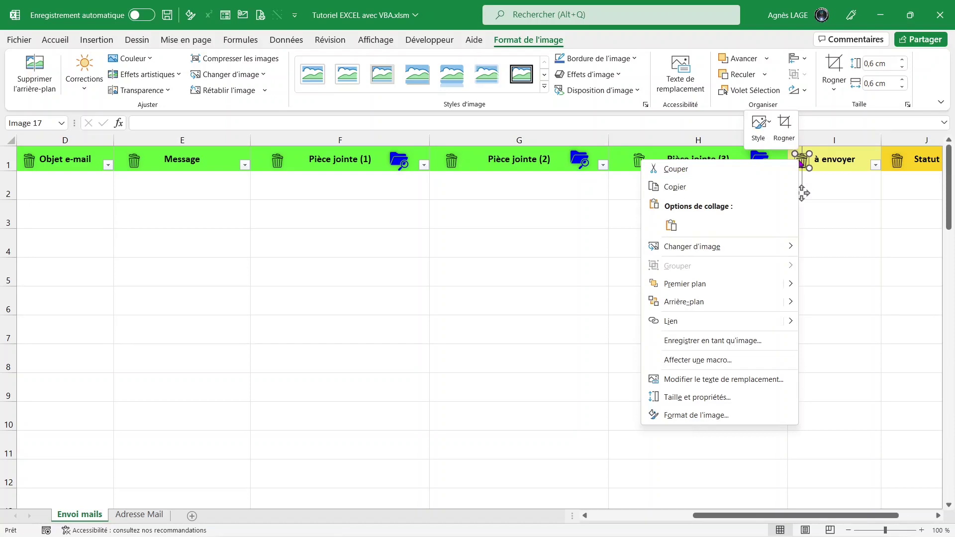
{"action": "left_click", "coordinate": [703, 360]}
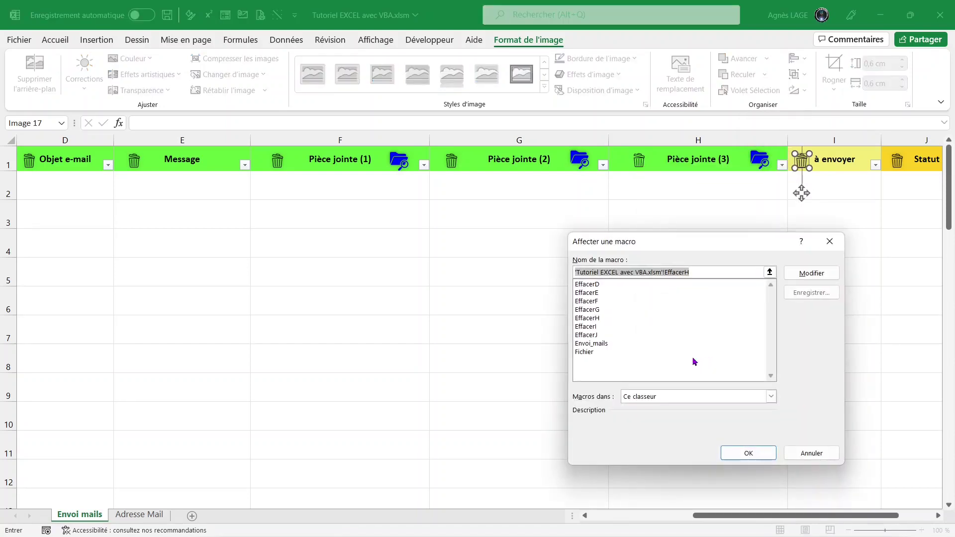
{"action": "left_click", "coordinate": [589, 328]}
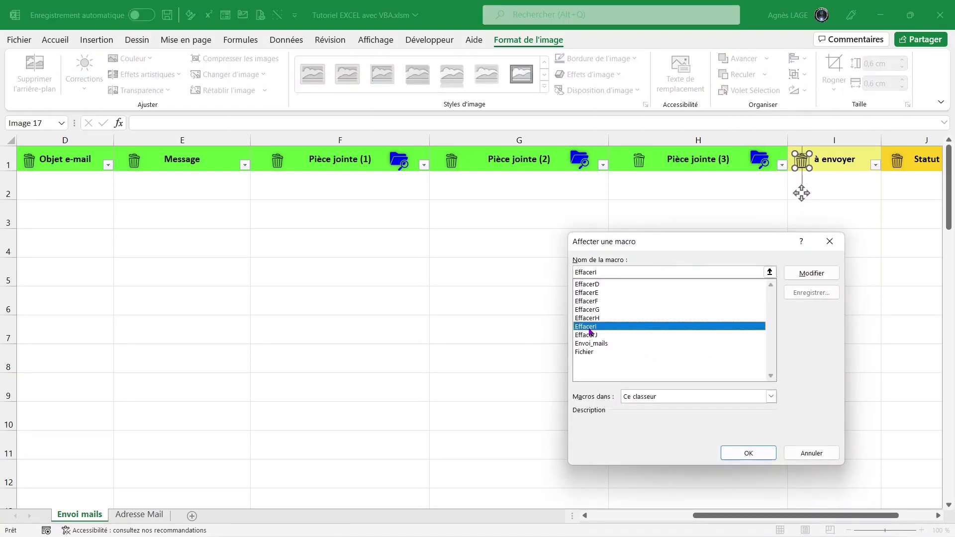
{"action": "left_click", "coordinate": [735, 453]}
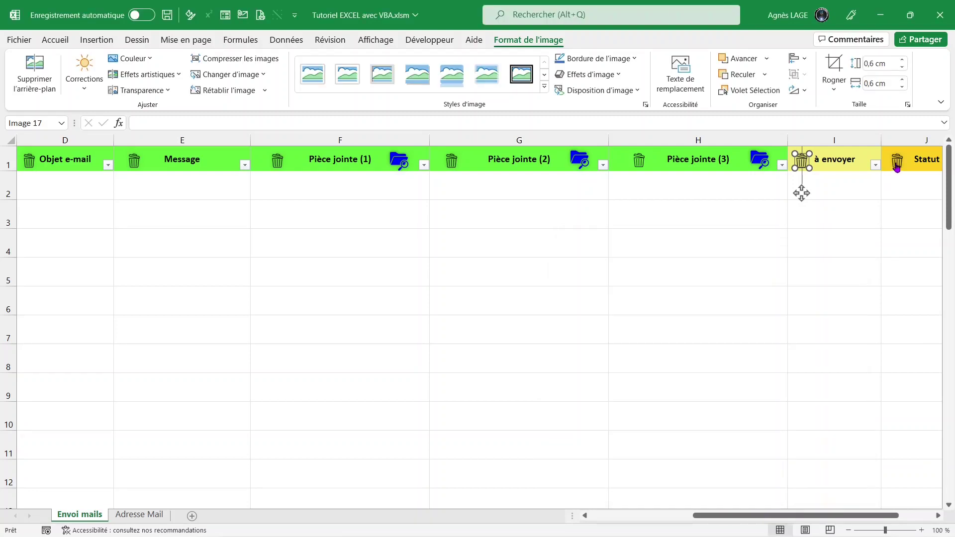
{"action": "left_click", "coordinate": [746, 214]}
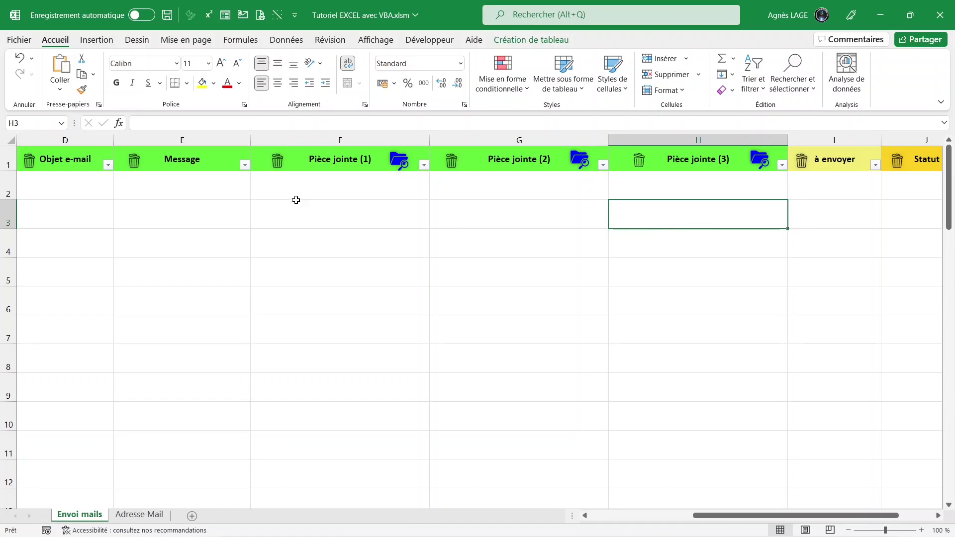
Step: Save the workbook and send the Essai test email, acknowledging Messages Envoyés
{"action": "left_click", "coordinate": [168, 16]}
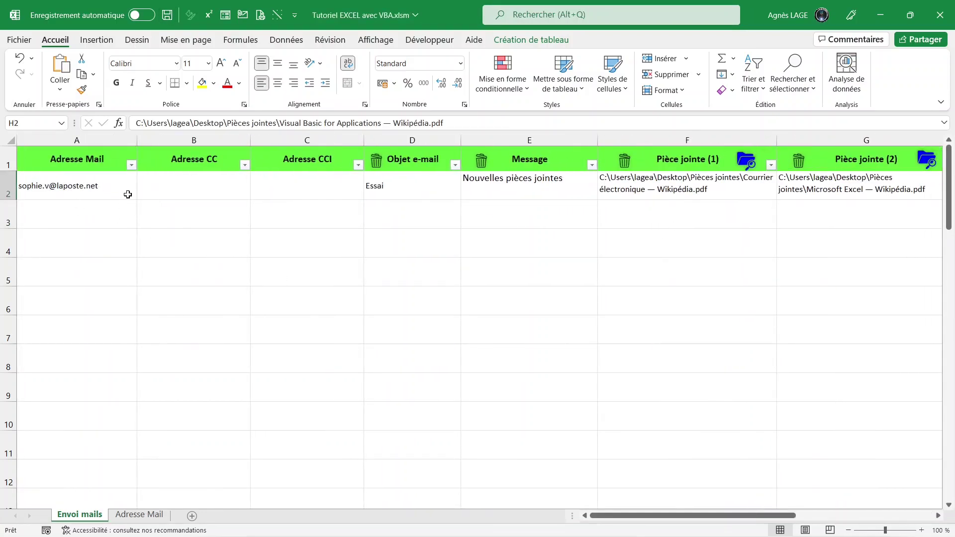
{"action": "left_click", "coordinate": [416, 184]}
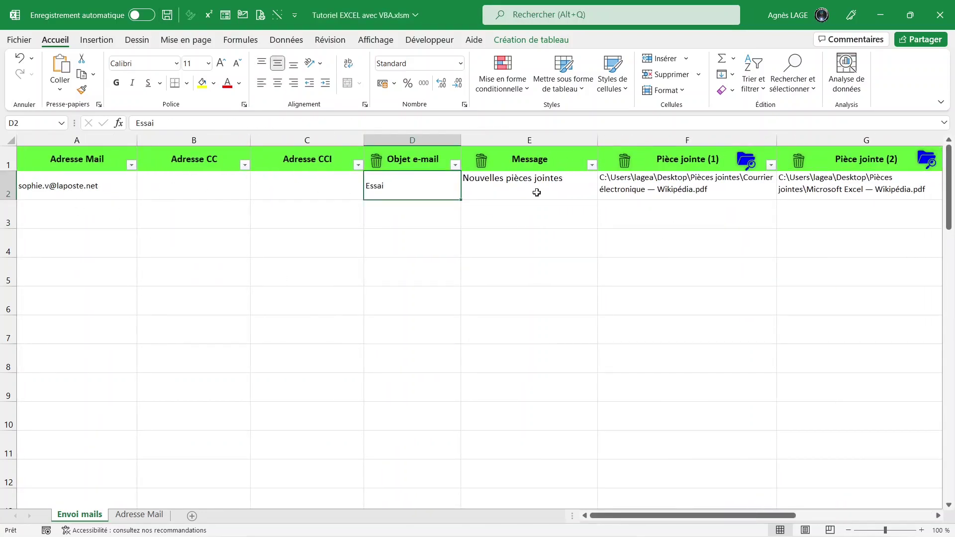
{"action": "scroll", "coordinate": [536, 193], "scroll_direction": "right", "scroll_amount": 2}
{"action": "scroll", "coordinate": [227, 222], "scroll_direction": "right", "scroll_amount": 2}
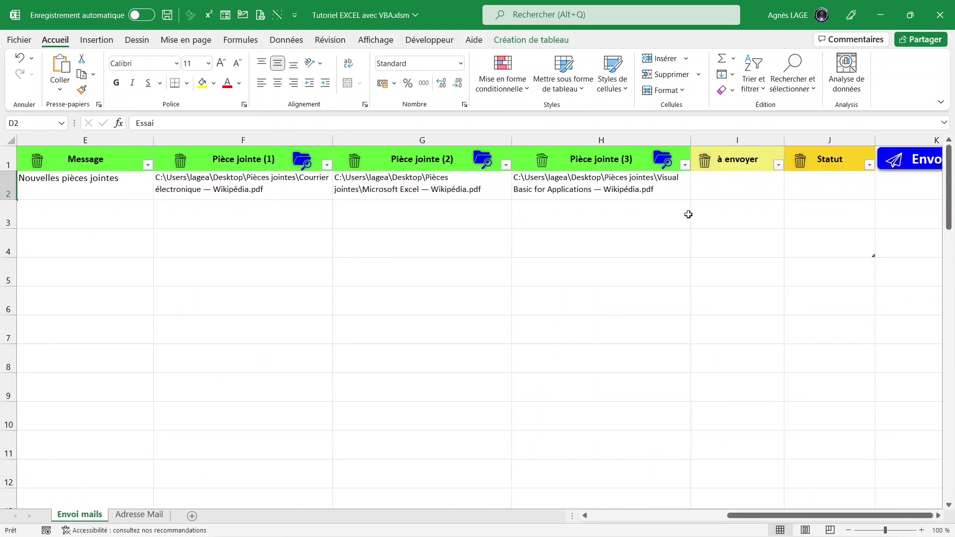
{"action": "left_click", "coordinate": [918, 160]}
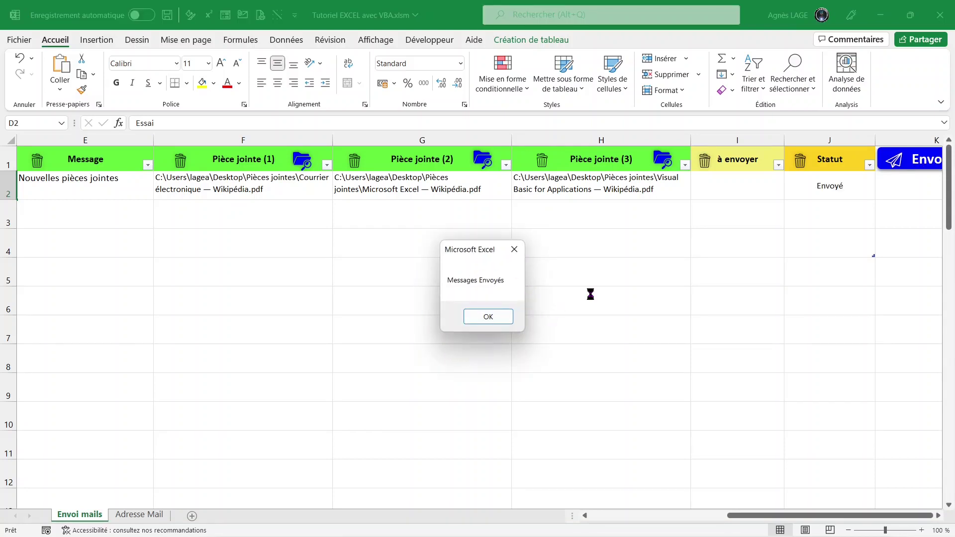
{"action": "left_click", "coordinate": [503, 319]}
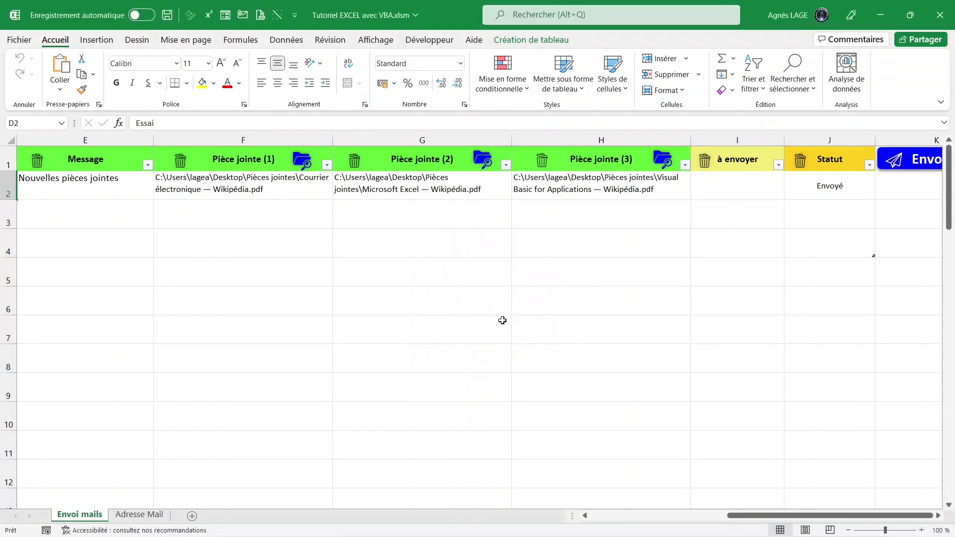
Step: Clear the Statut, Pièce jointe (3), Pièce jointe (2) and Pièce jointe (1) columns
{"action": "left_click", "coordinate": [802, 168]}
{"action": "left_click", "coordinate": [541, 167]}
{"action": "left_click", "coordinate": [360, 167]}
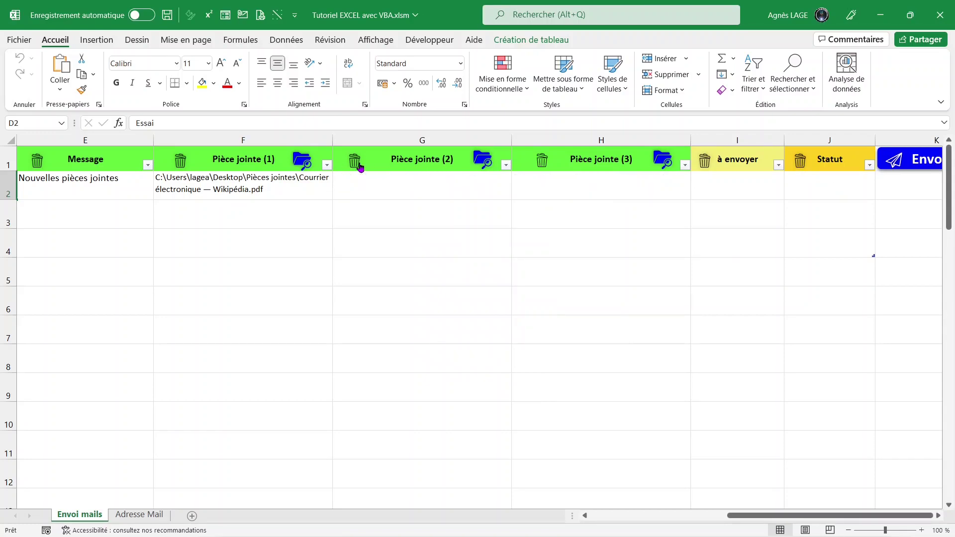
{"action": "left_click", "coordinate": [181, 162]}
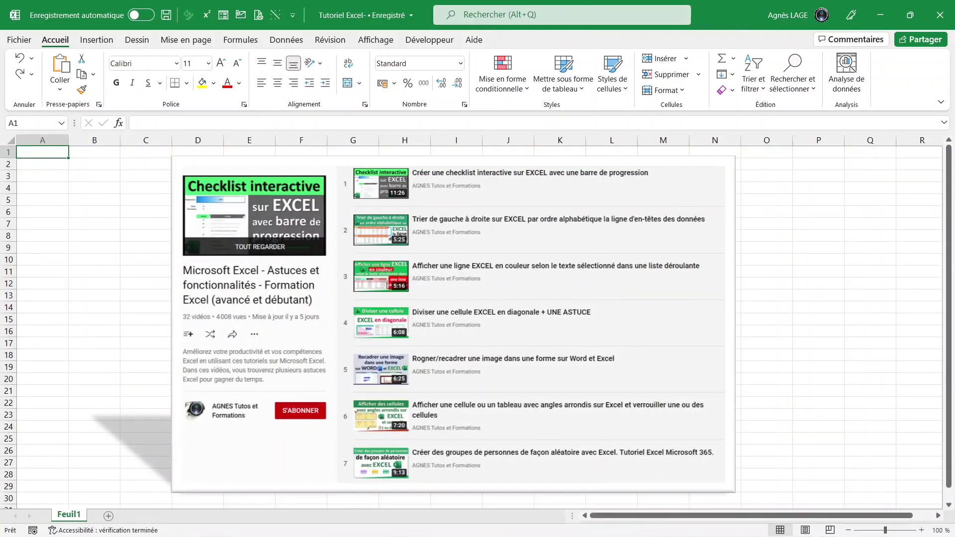